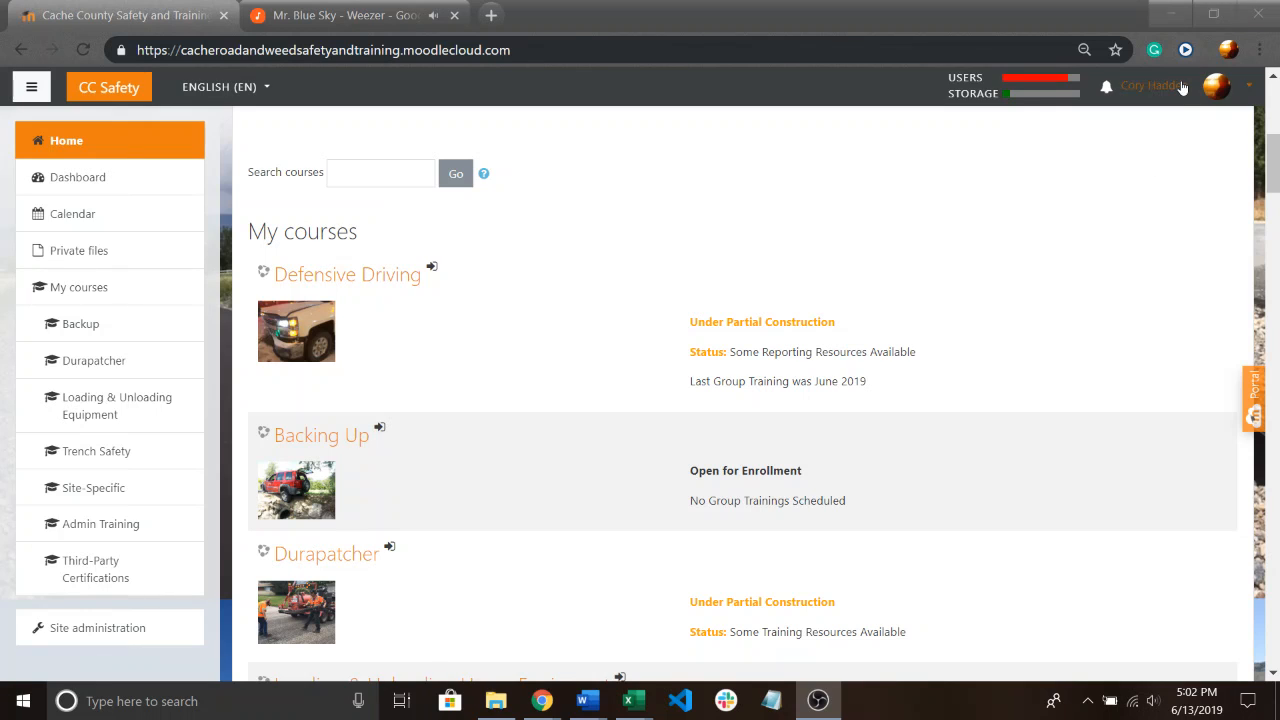
Log out of the training site and log back in with the prefilled admin account.
click(1180, 88)
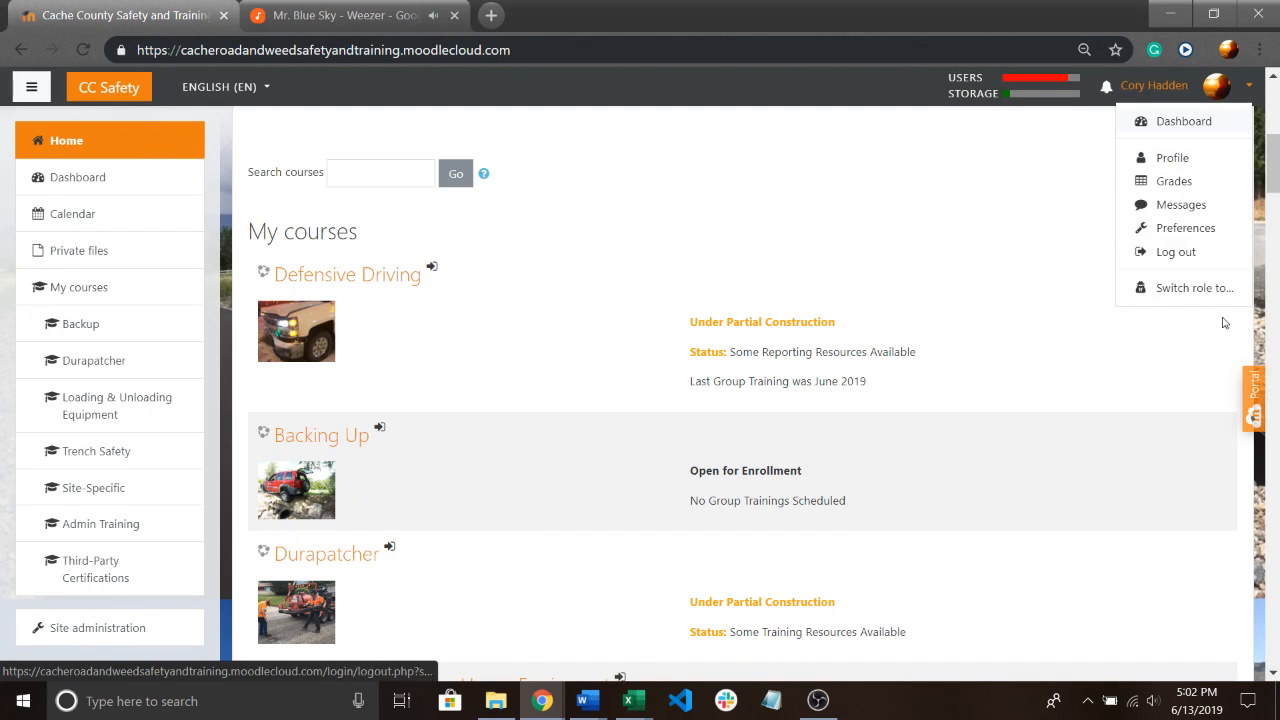
click(1191, 257)
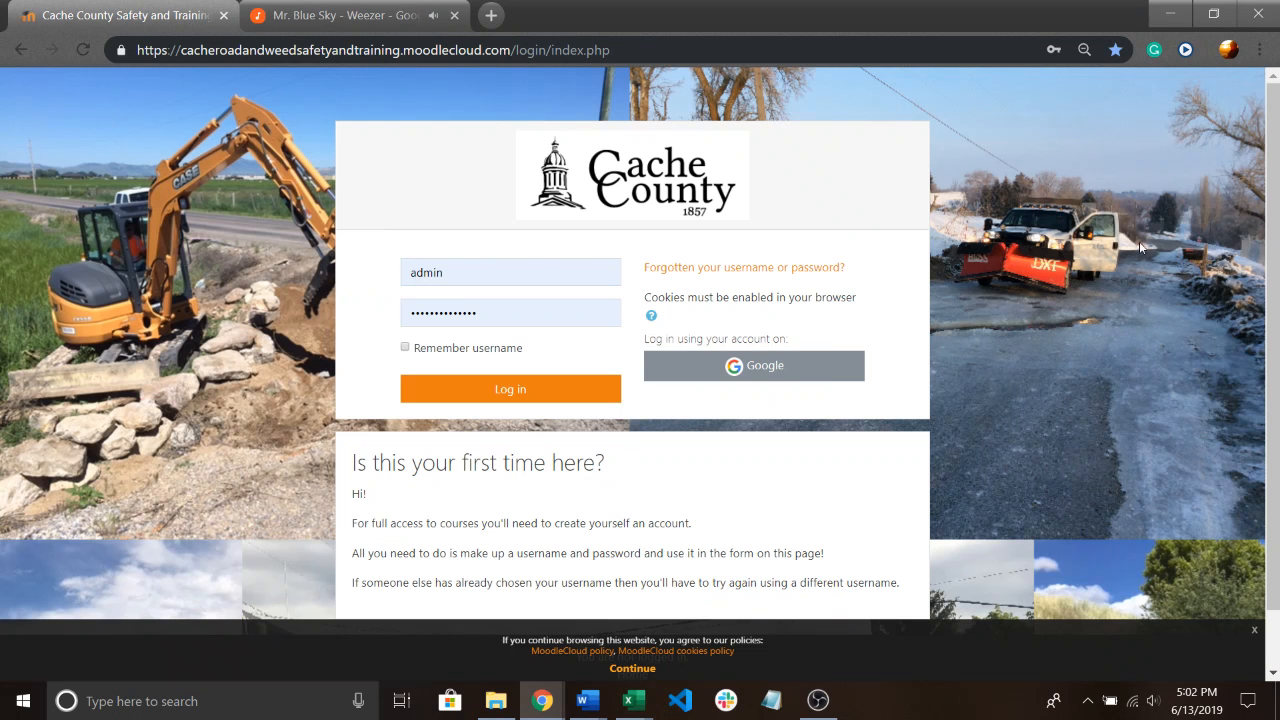
click(510, 392)
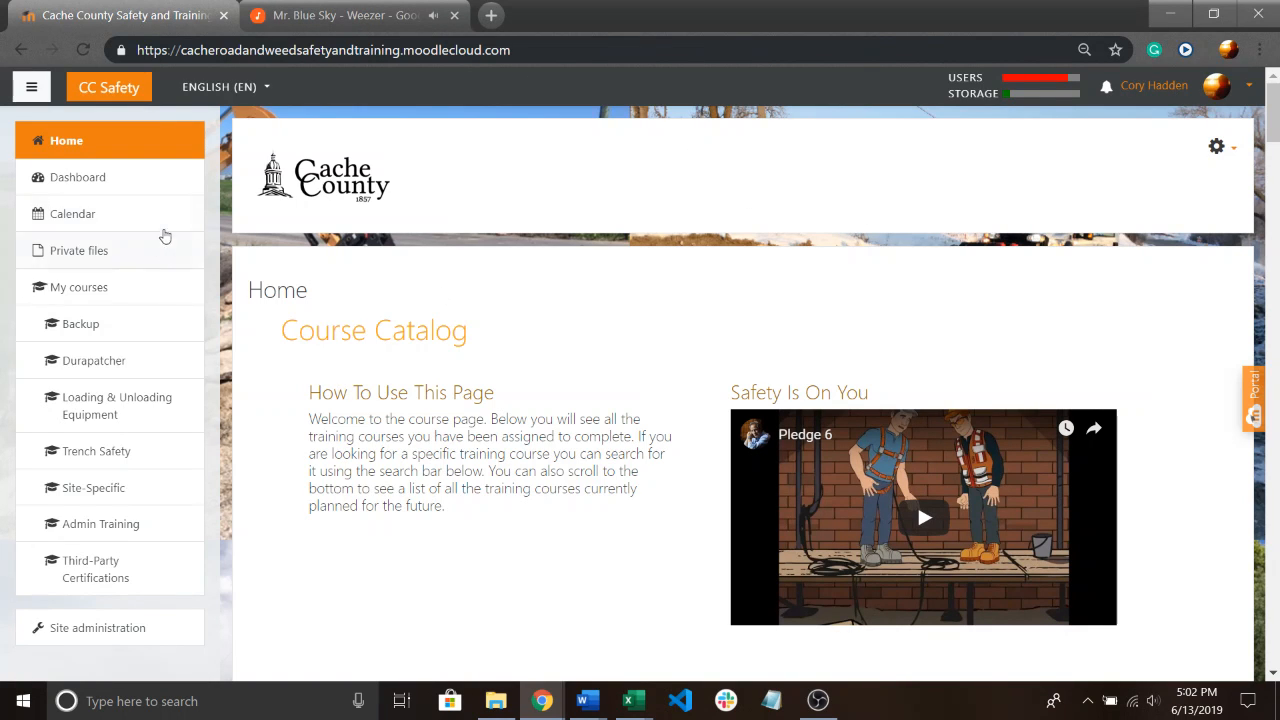
View the Dashboard, return to Home and look through the course catalog down to the Work Zone Safety category.
click(101, 177)
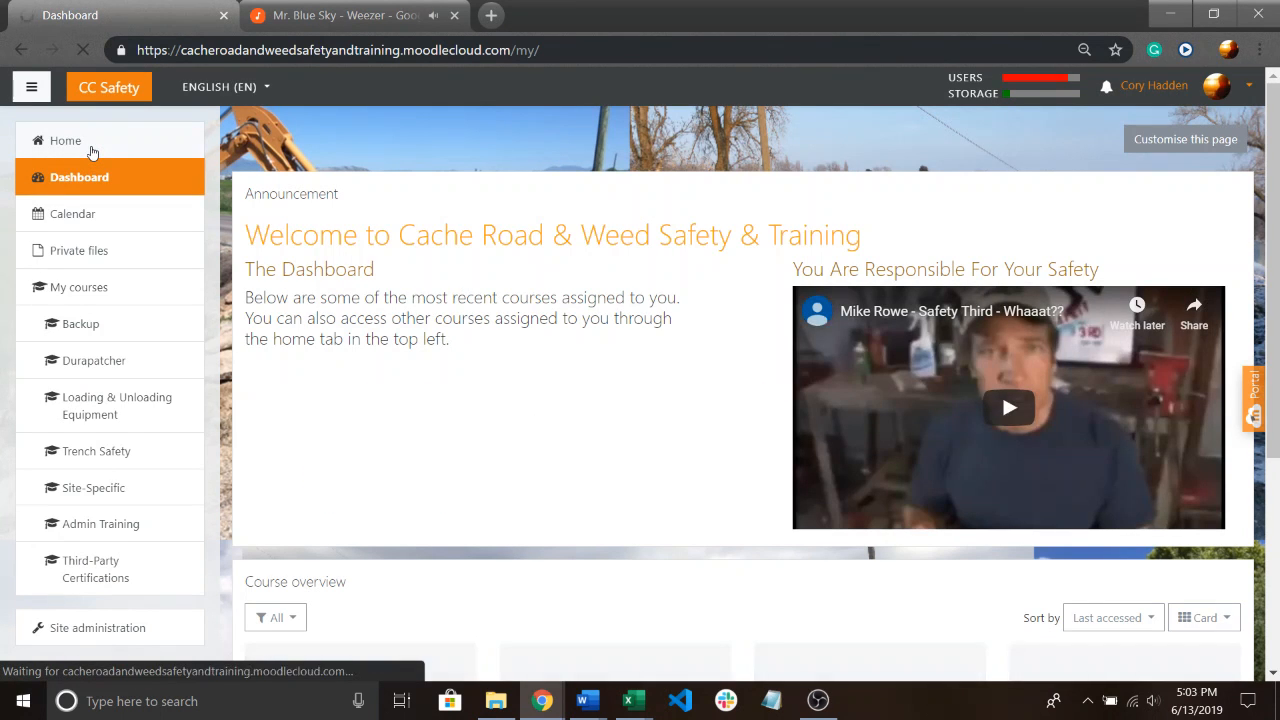
click(89, 150)
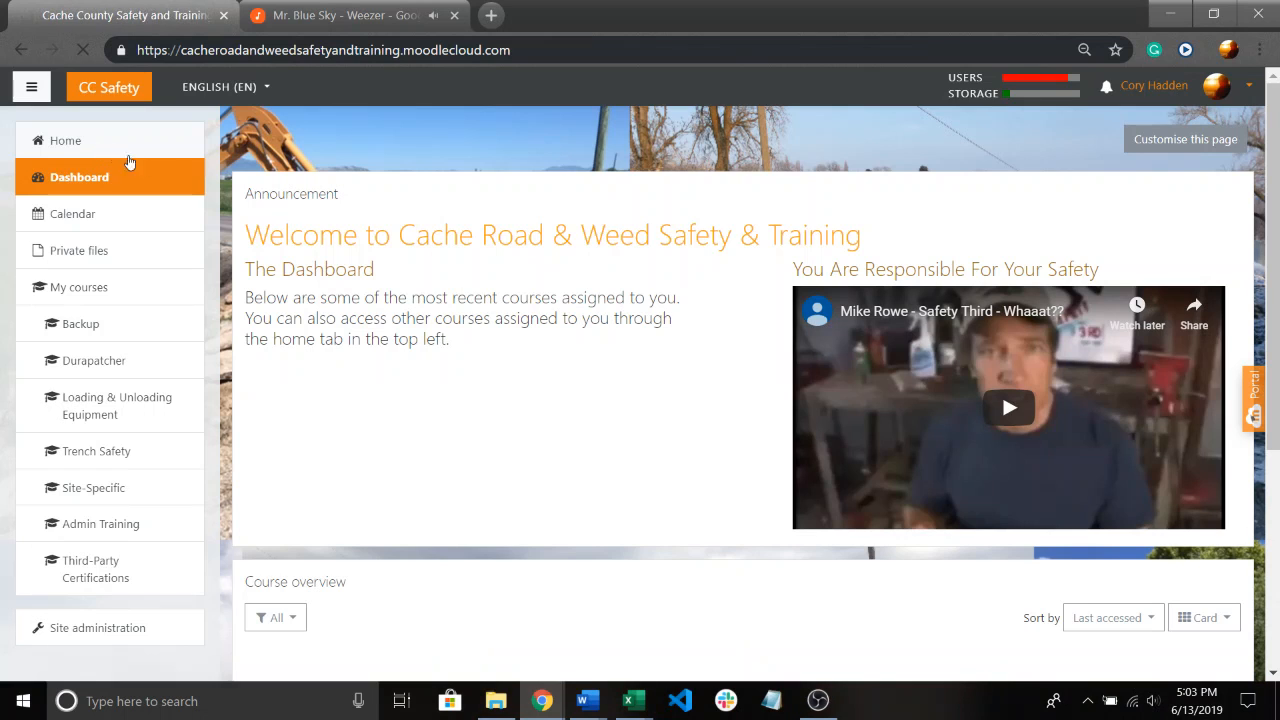
scroll(403, 349, down, 10)
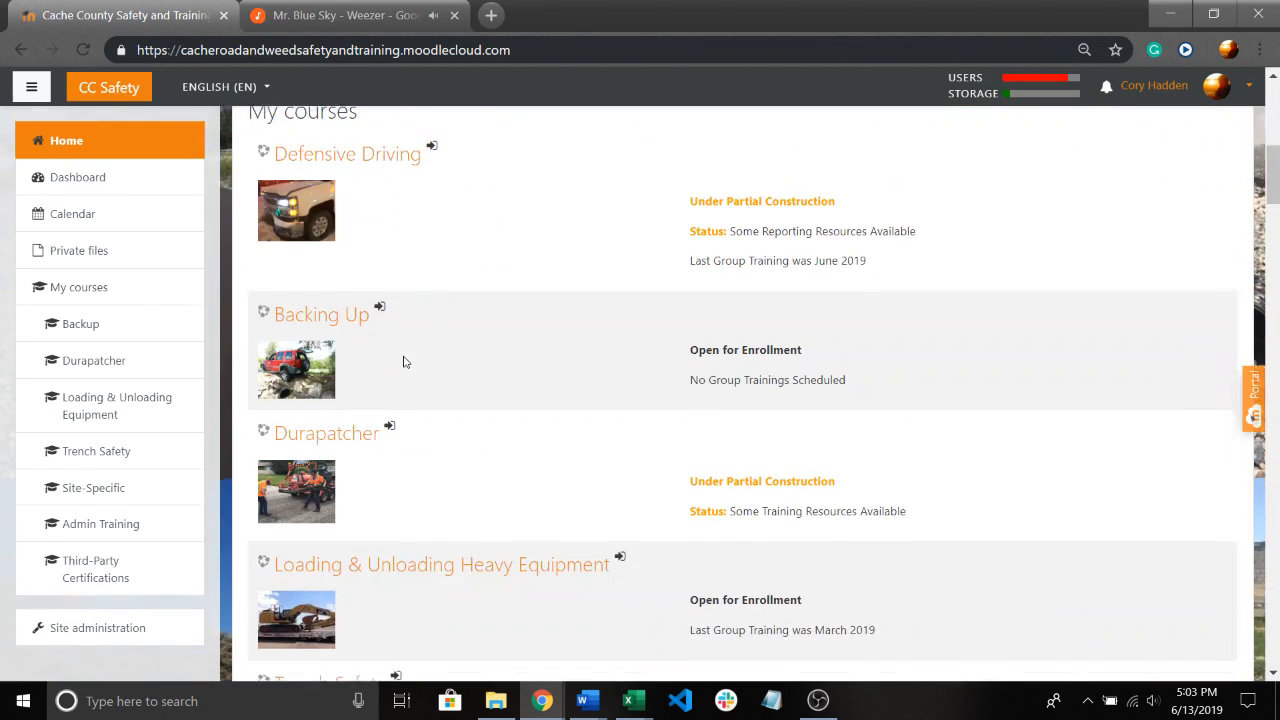
scroll(405, 361, down, 5)
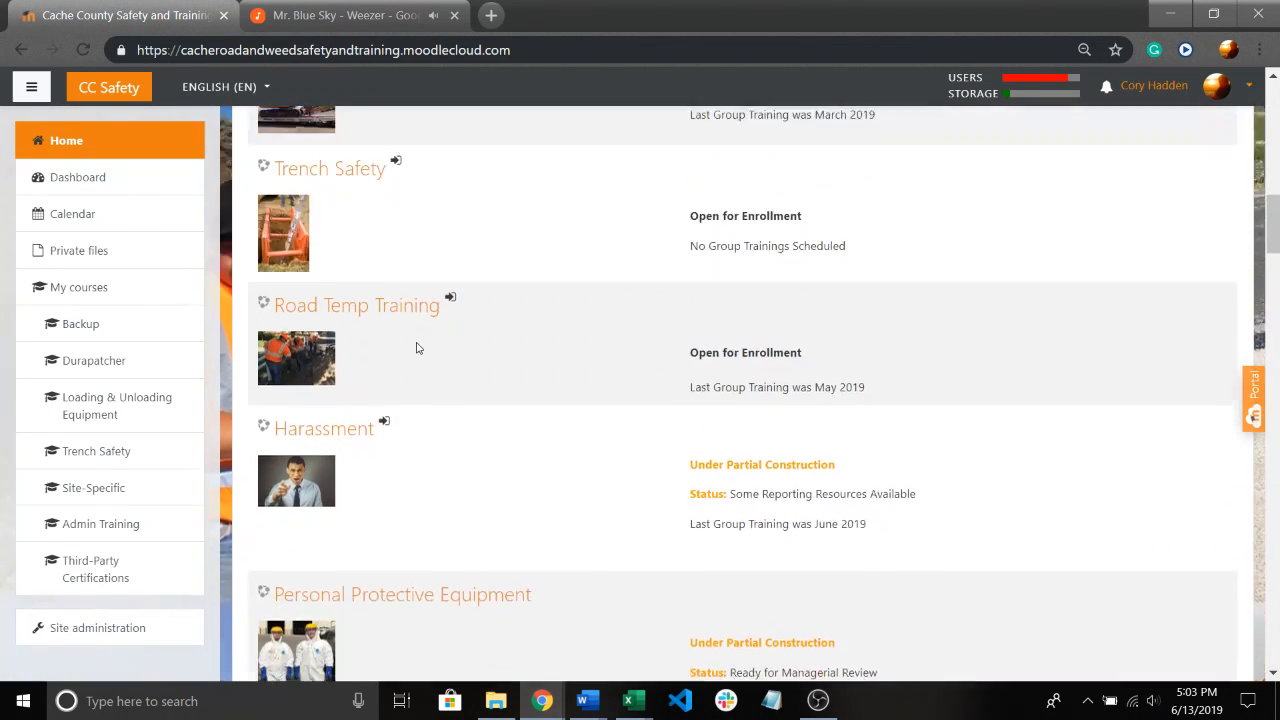
scroll(415, 345, up, 15)
scroll(412, 350, down, 18)
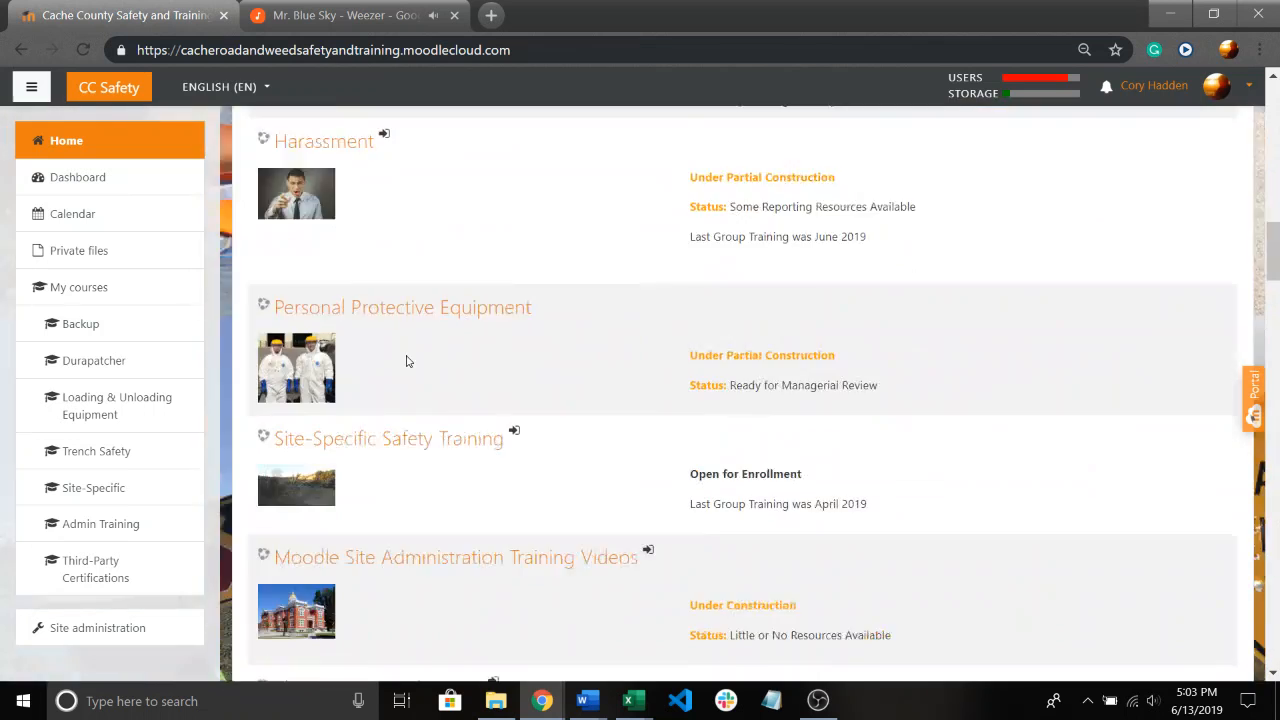
scroll(406, 361, down, 7)
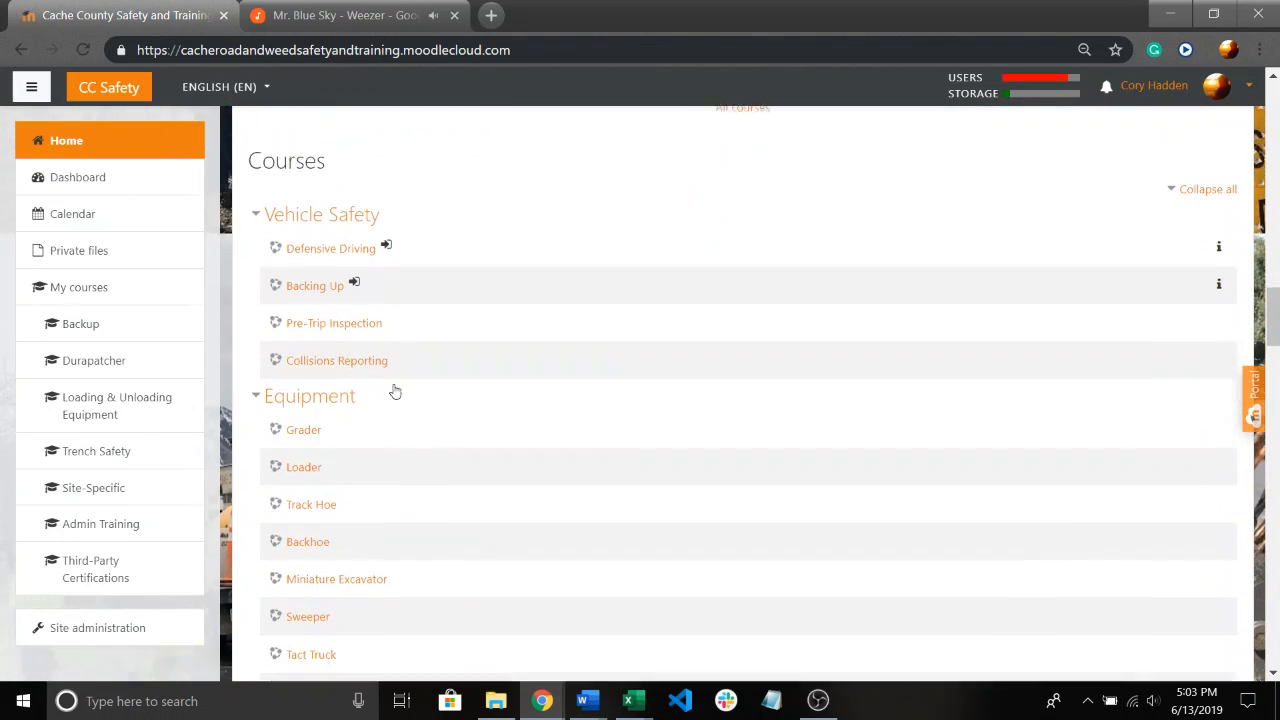
scroll(395, 392, down, 5)
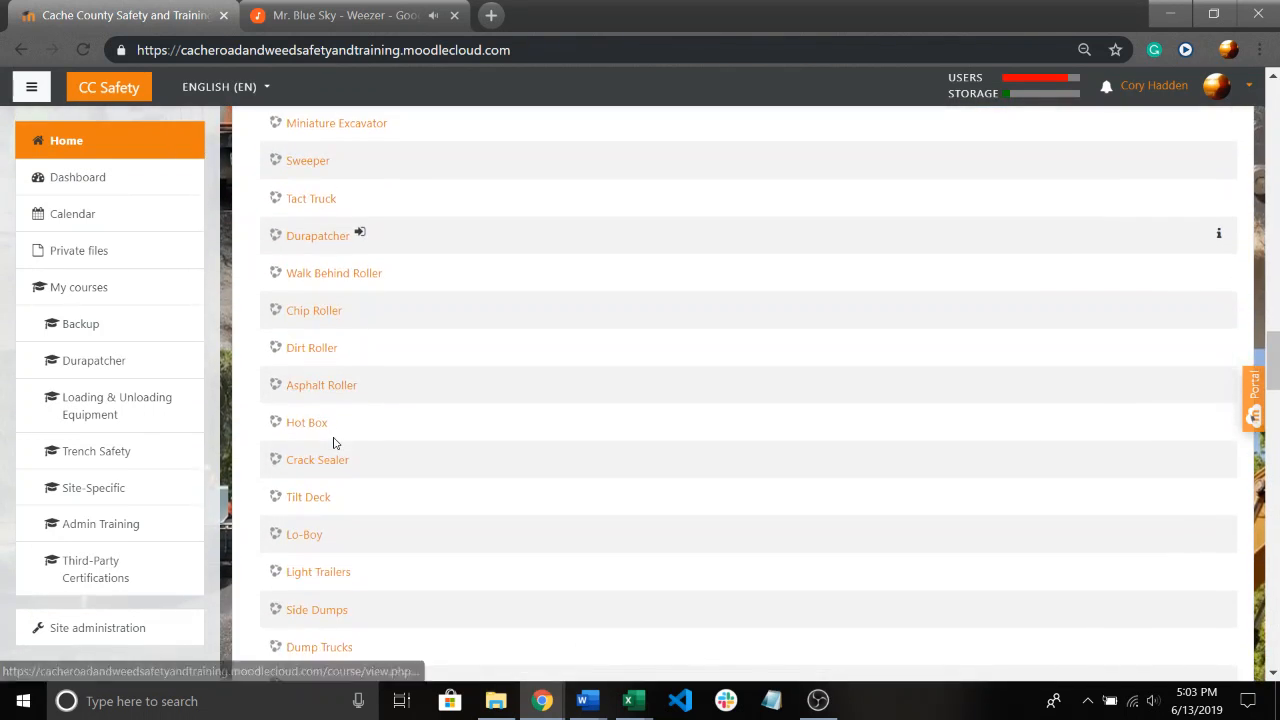
scroll(334, 442, down, 7)
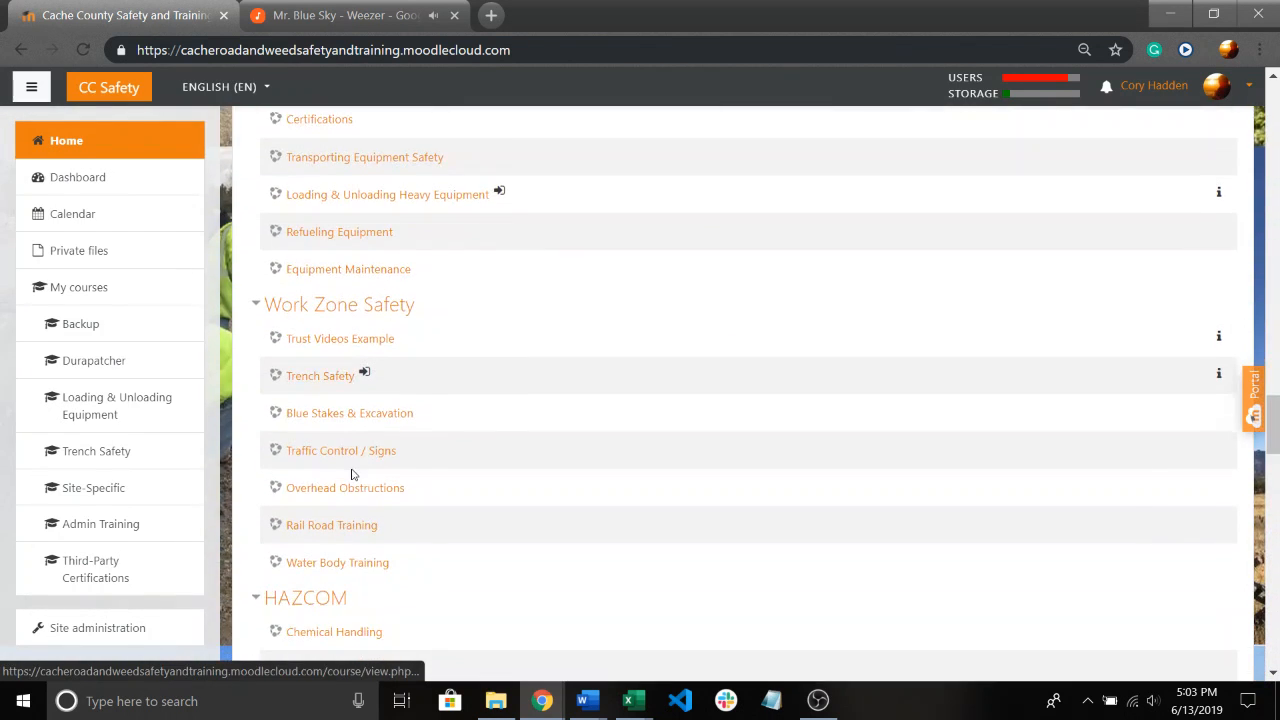
scroll(352, 474, down, 1)
Open the Traffic Control / Signs course to view its sections and return to the course catalog.
click(347, 354)
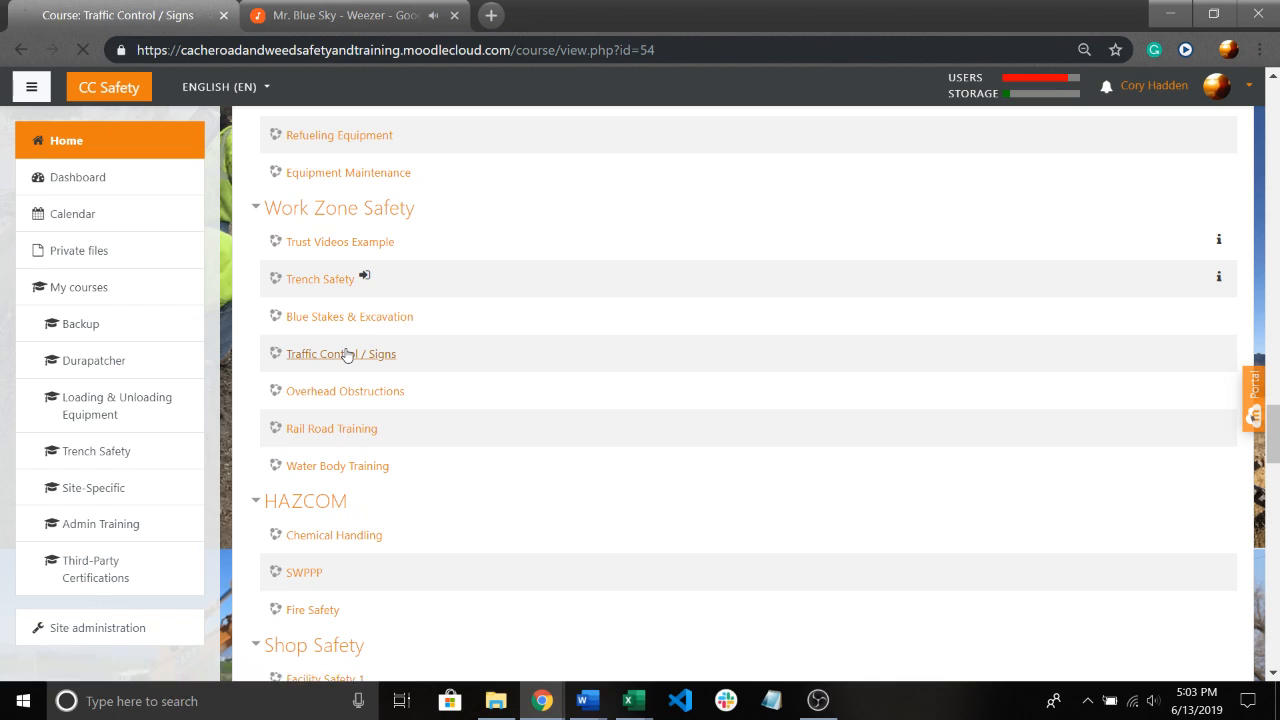
scroll(451, 397, down, 1)
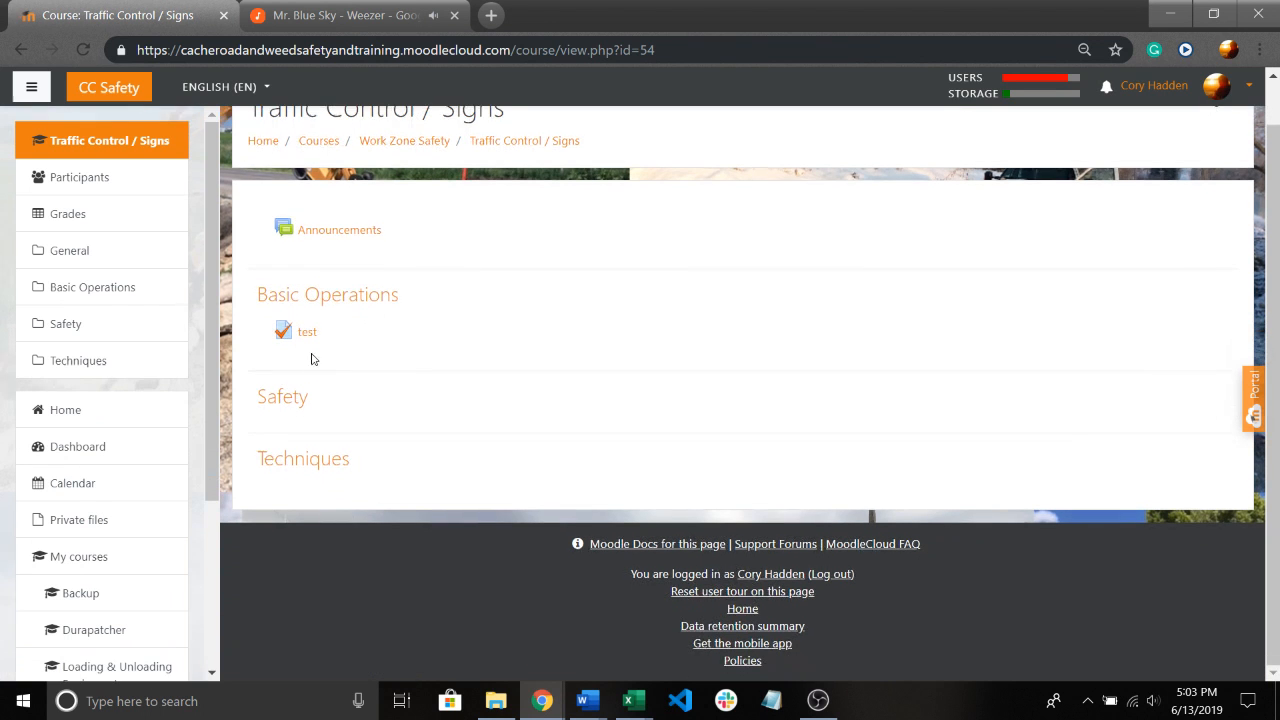
click(22, 50)
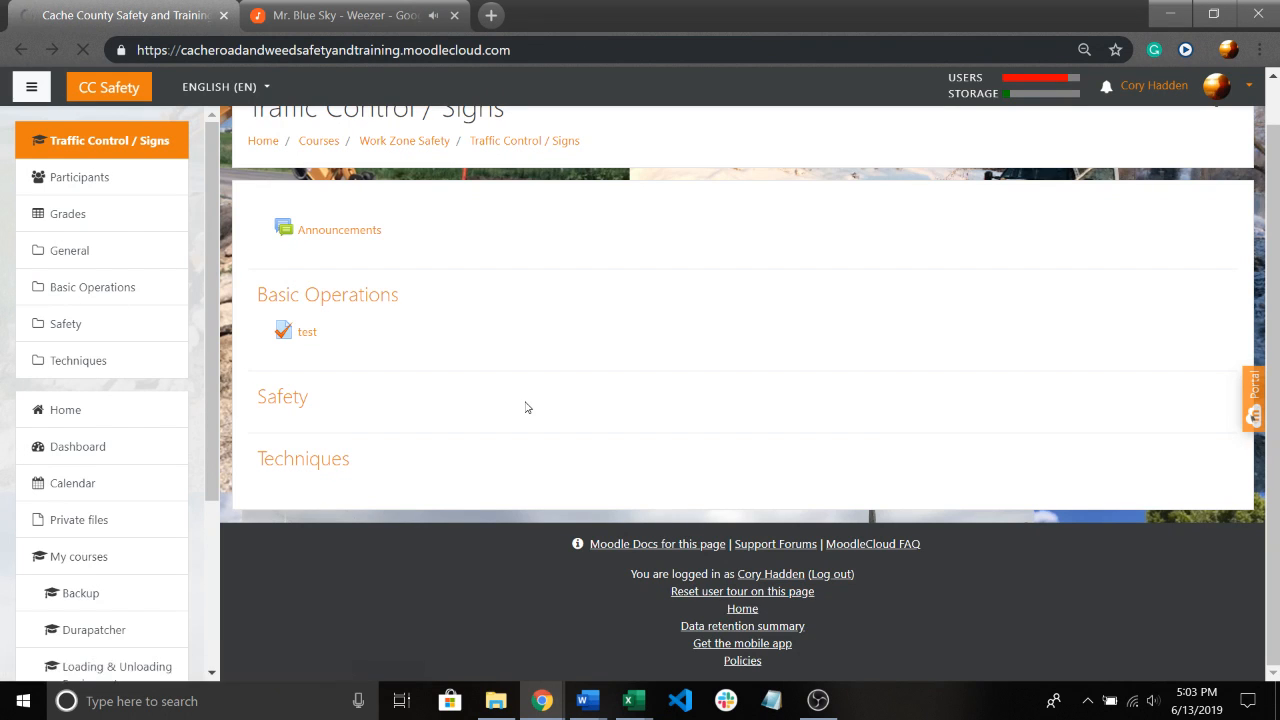
Open the Lock Out/Tag Out course under Shop Safety to view its sections and return to the course catalog.
scroll(527, 408, down, 4)
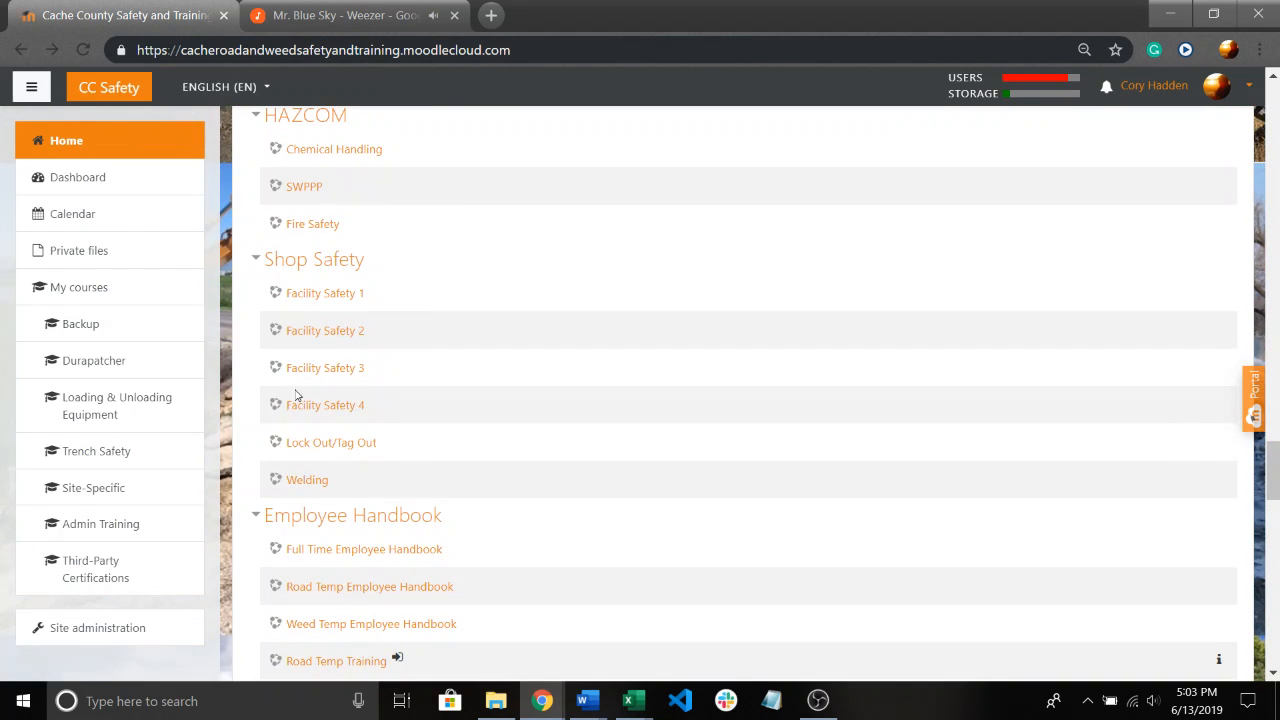
click(329, 447)
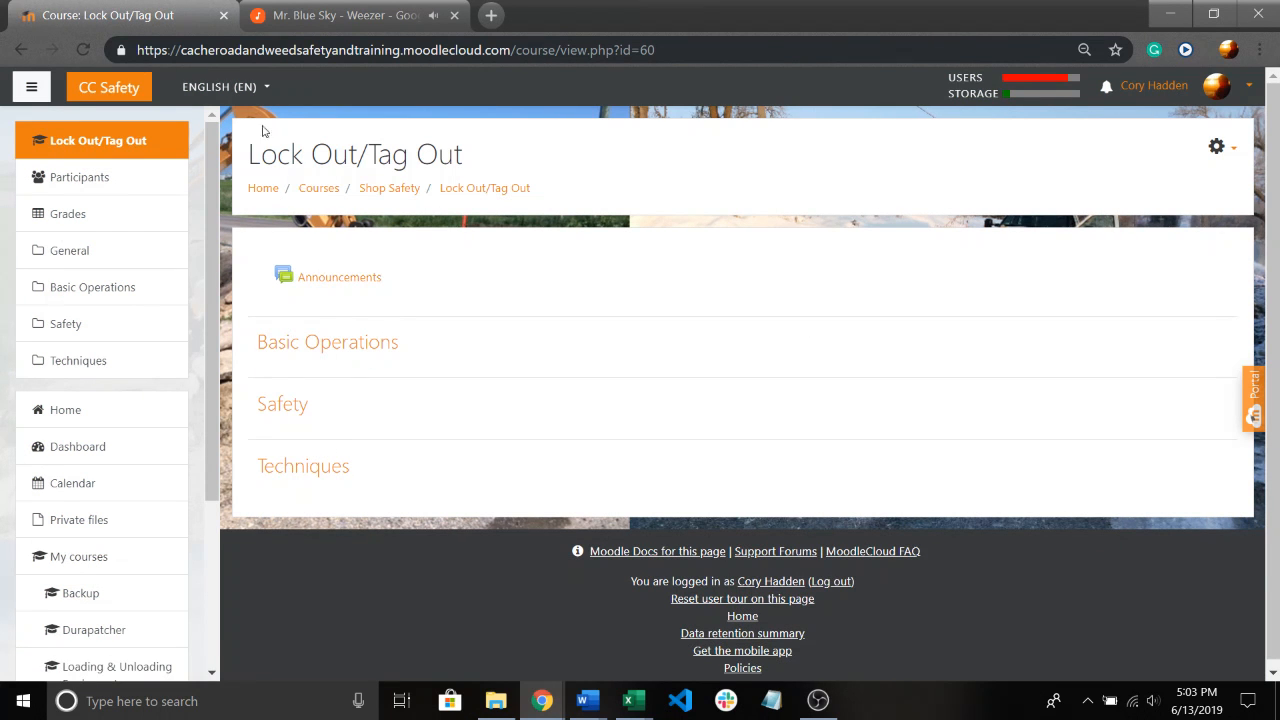
click(22, 49)
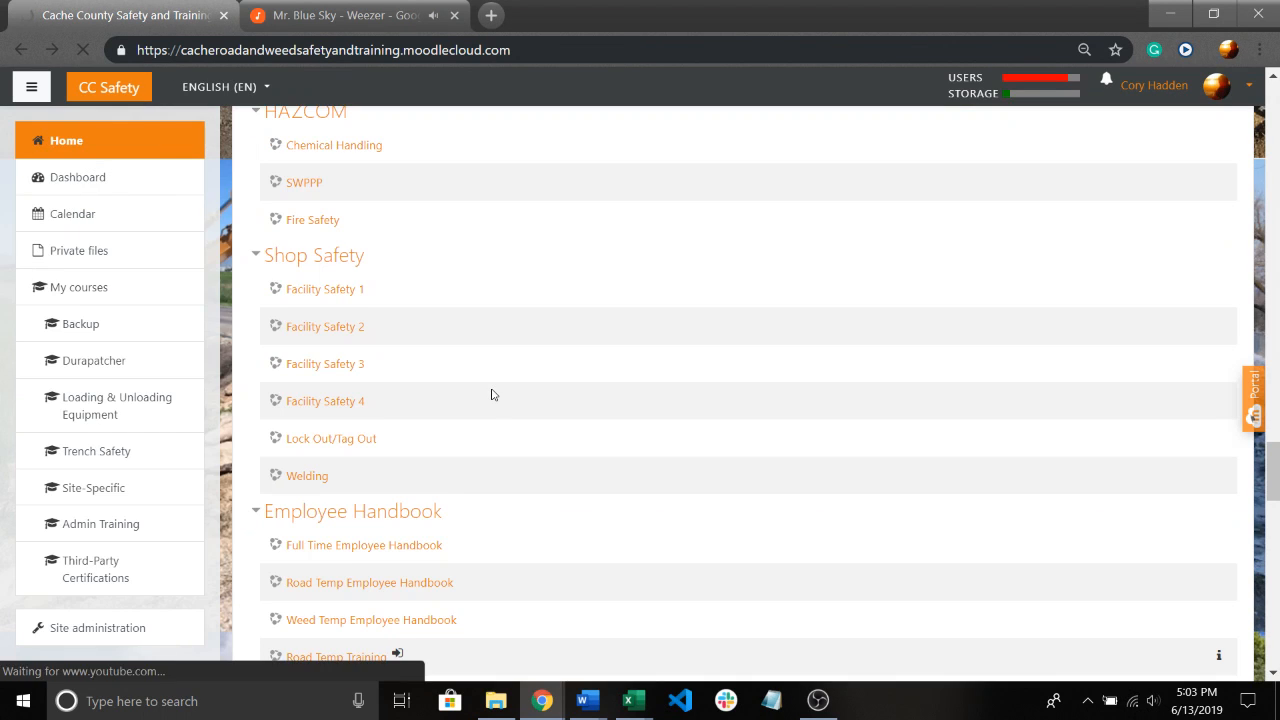
Examine the courses listed under the Equipment, General Equipment, Work Zone Safety and HAZCOM categories.
scroll(440, 390, up, 5)
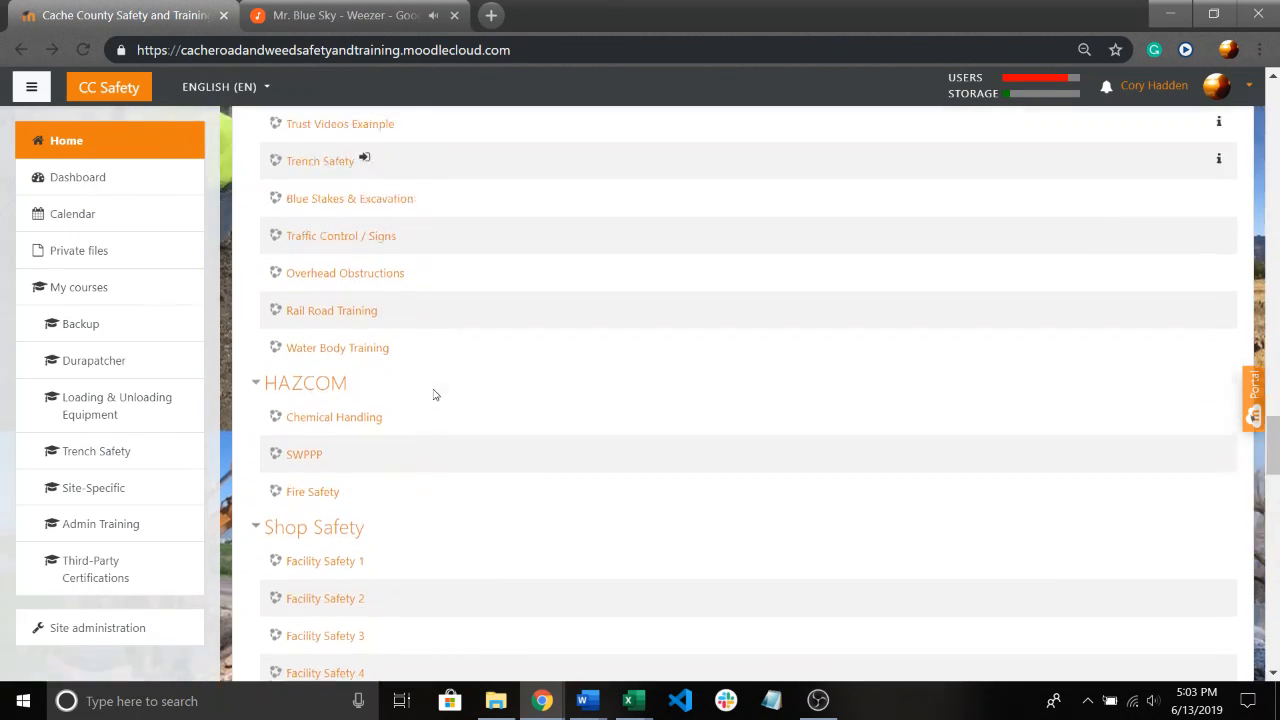
scroll(438, 408, up, 1)
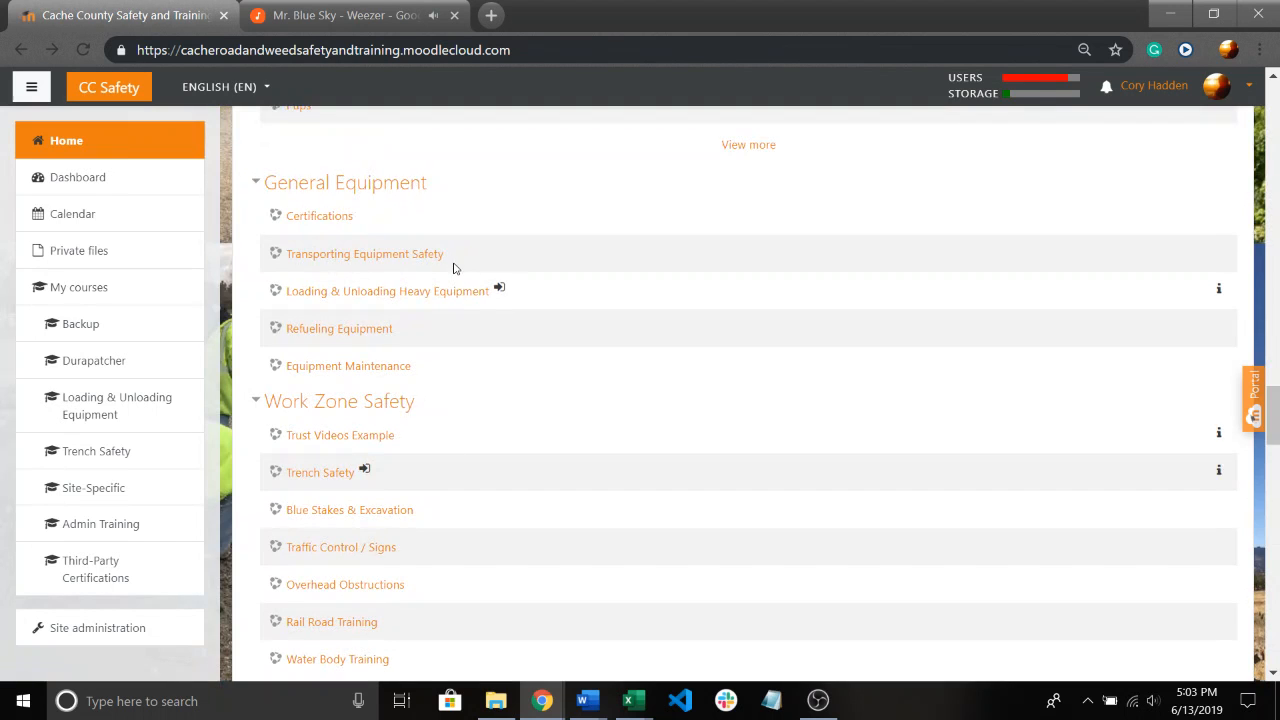
scroll(445, 268, up, 5)
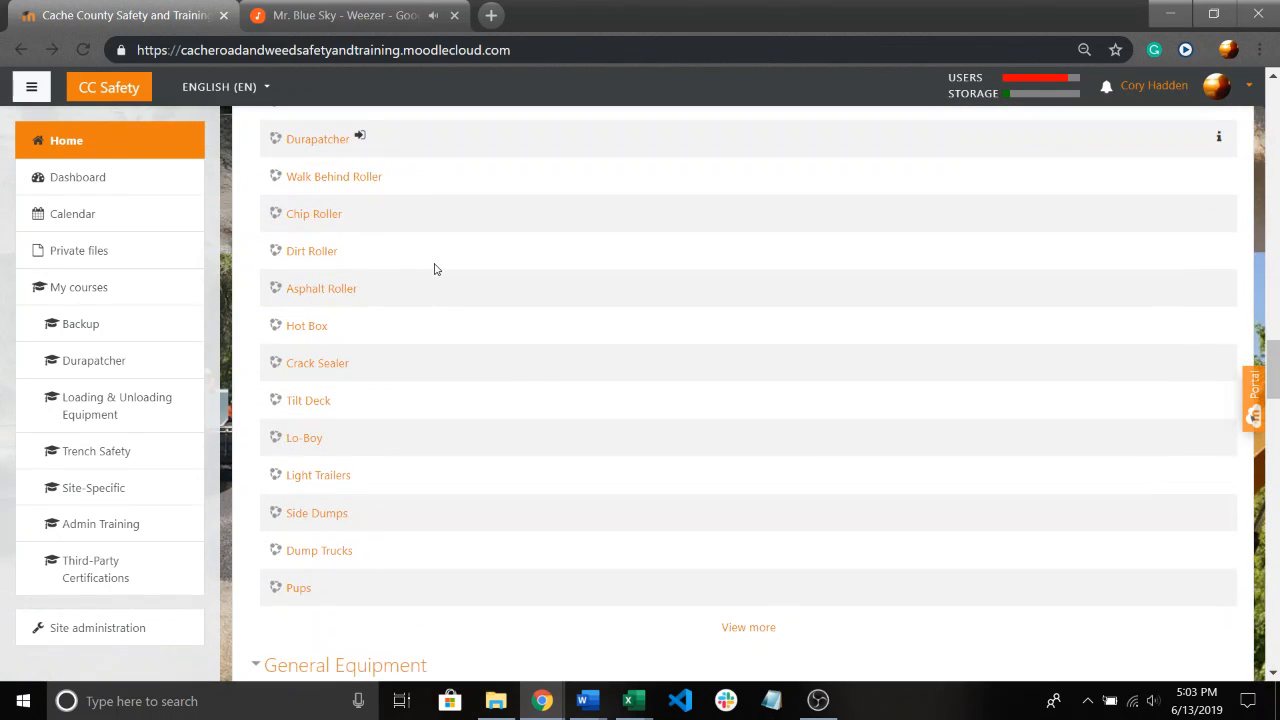
scroll(436, 268, up, 6)
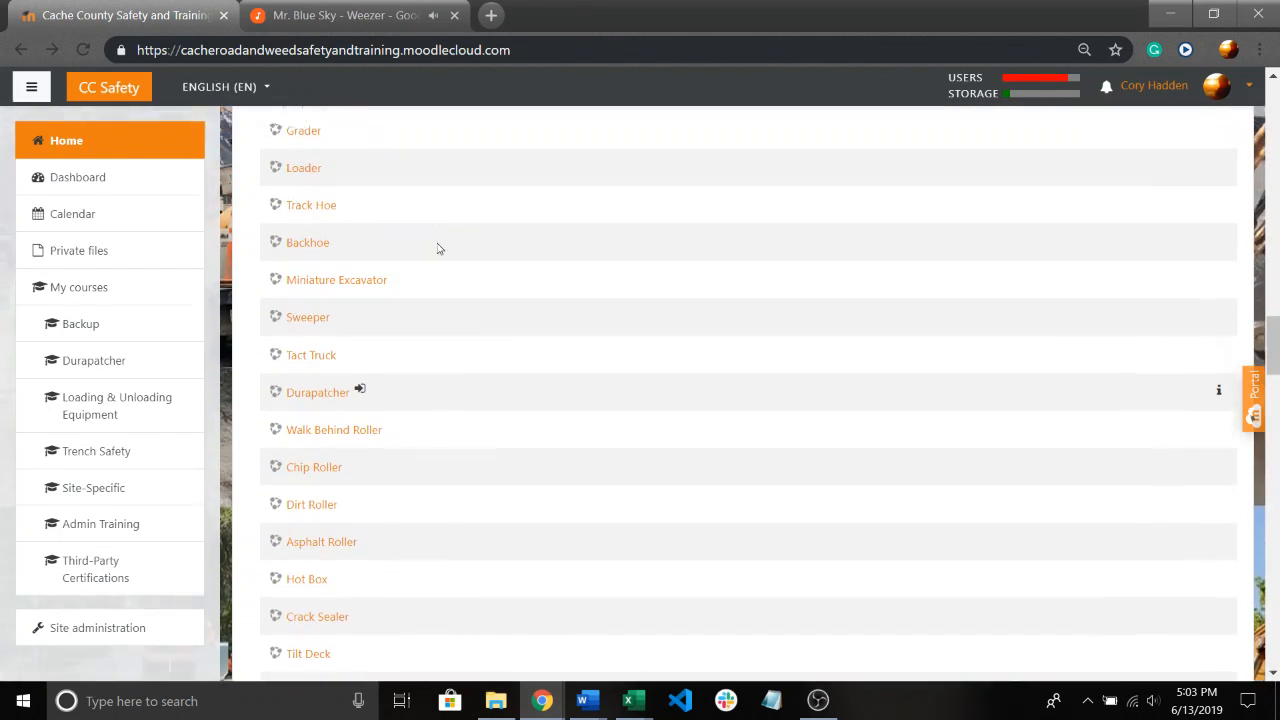
scroll(410, 245, down, 3)
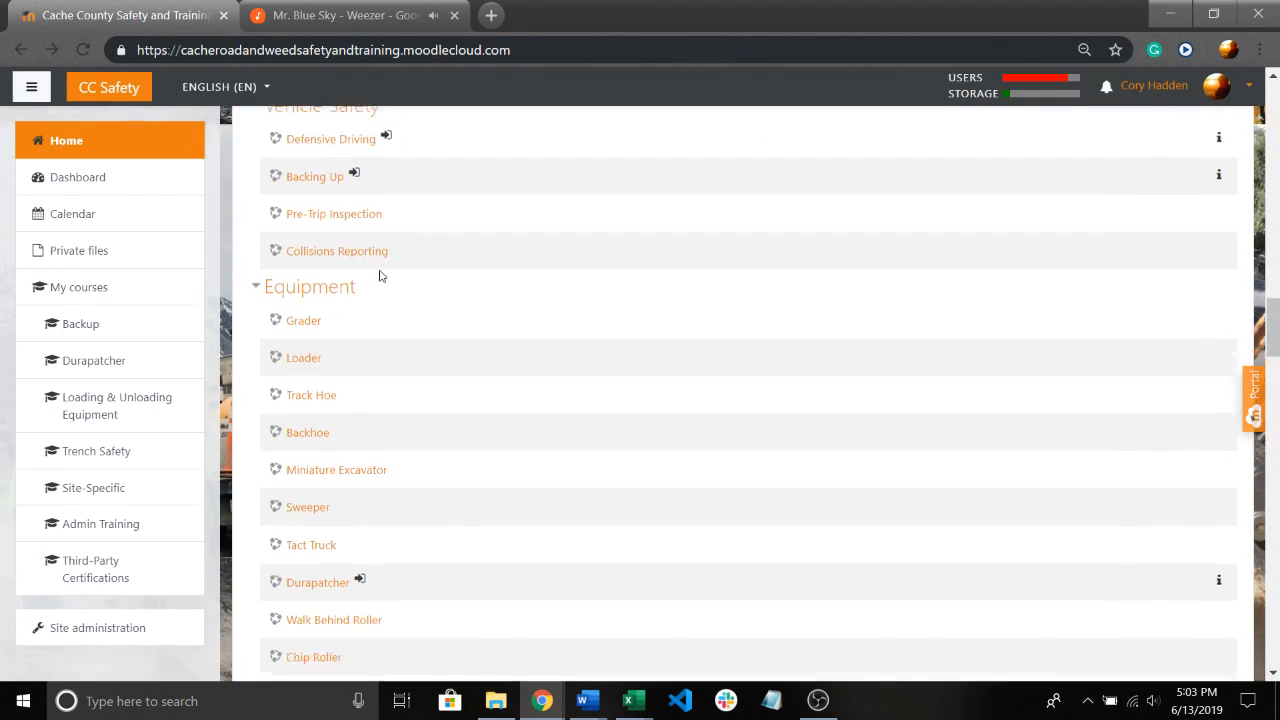
scroll(364, 318, down, 4)
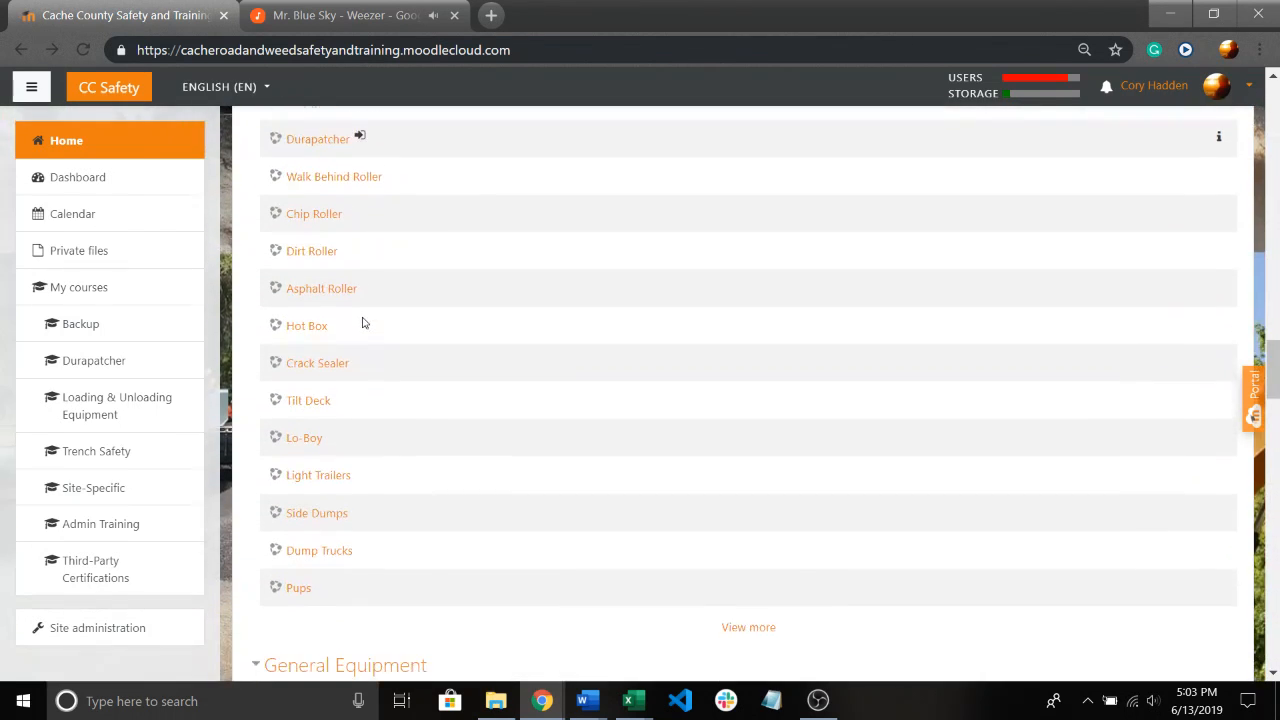
scroll(363, 322, down, 3)
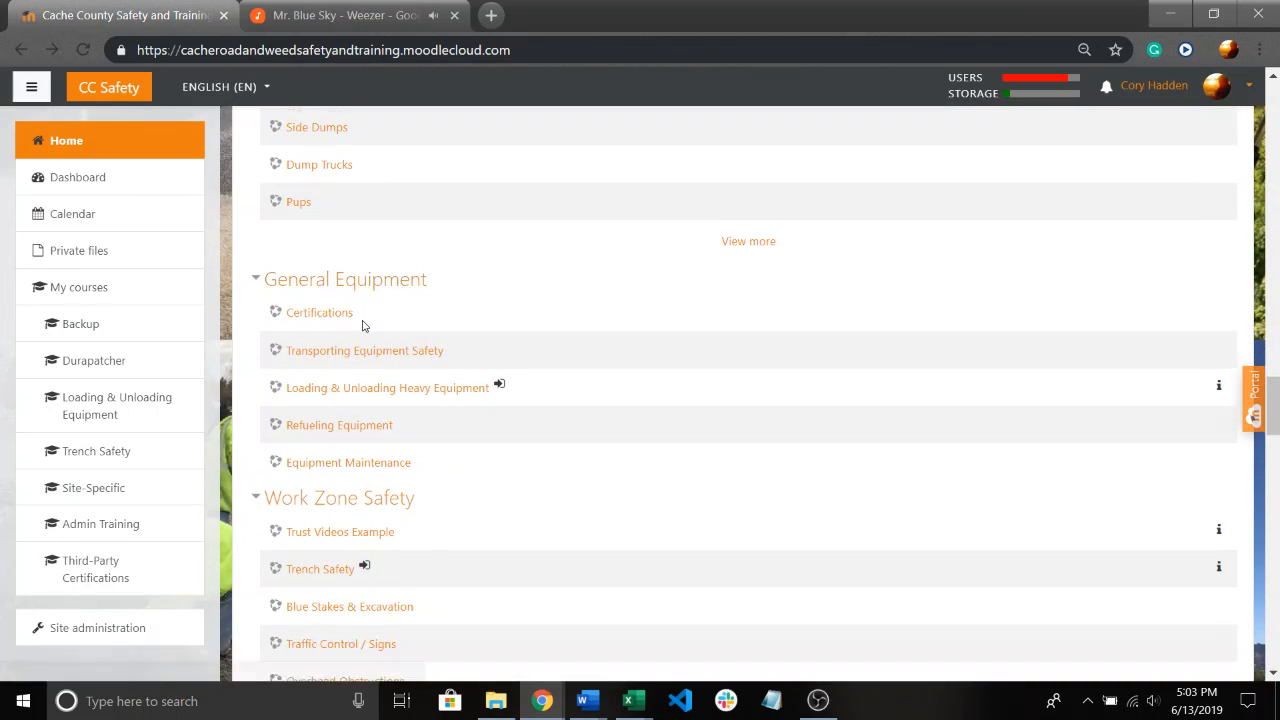
scroll(370, 290, down, 1)
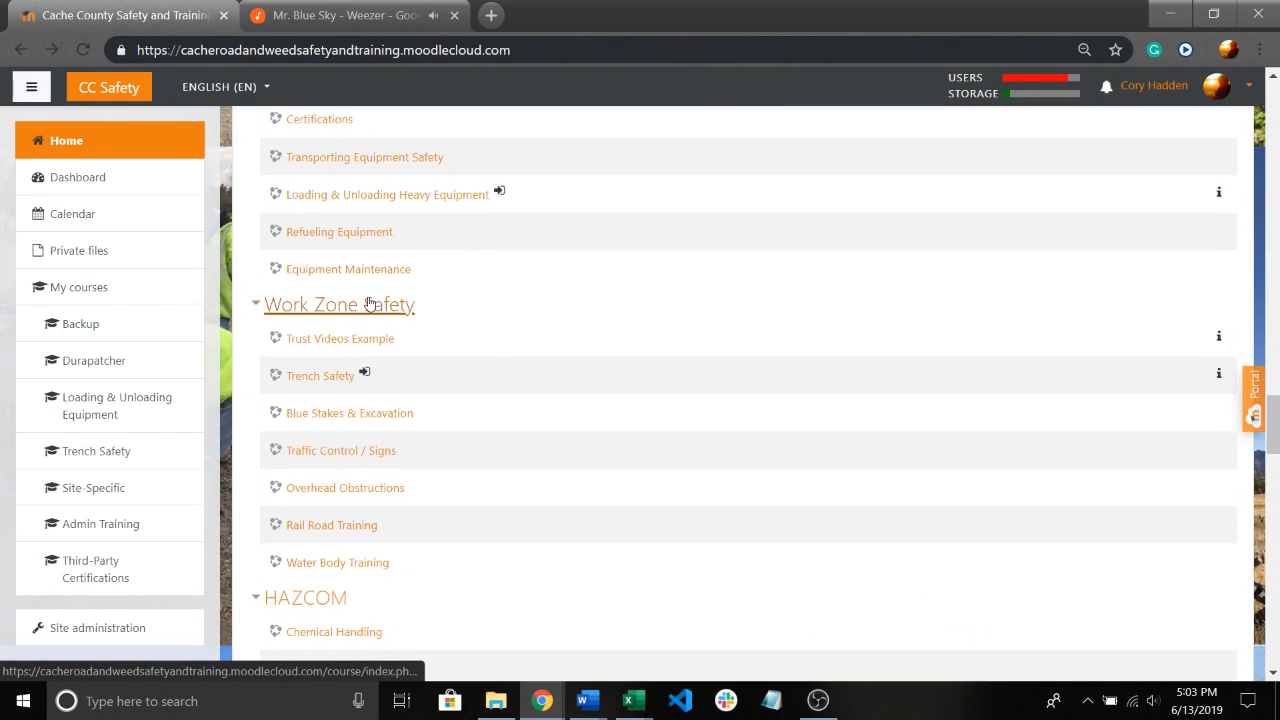
scroll(372, 295, down, 1)
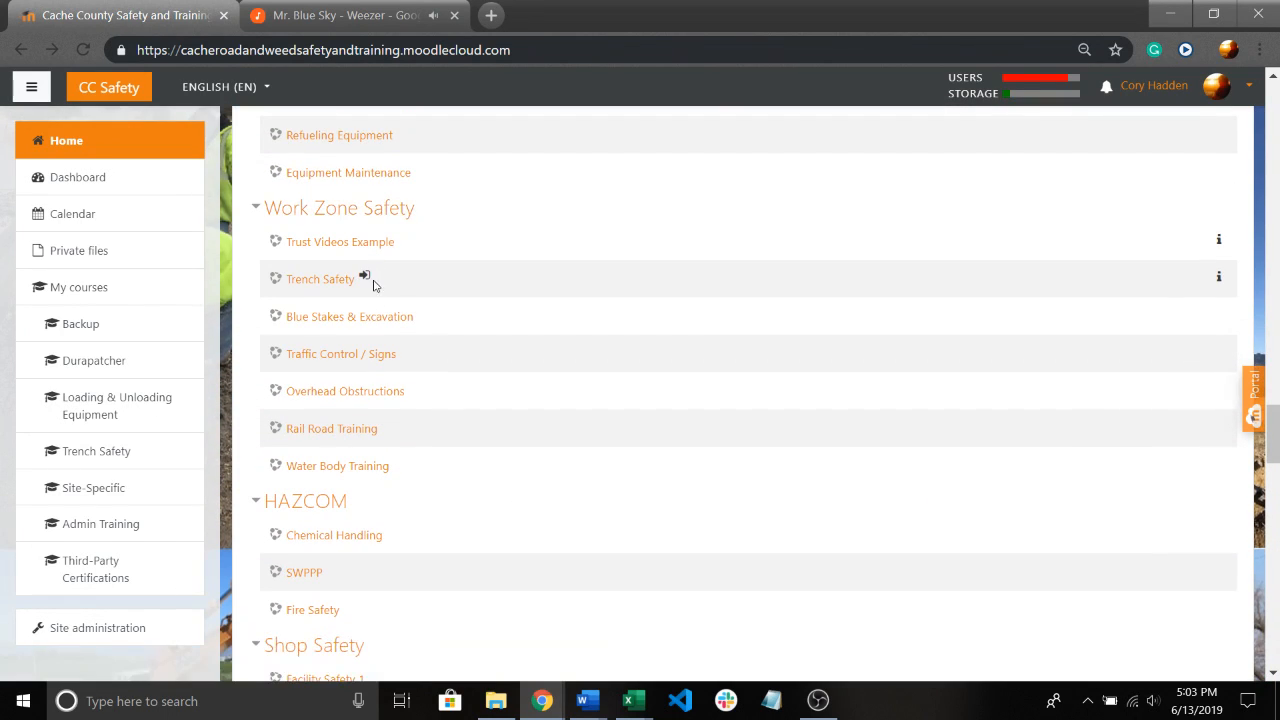
scroll(440, 319, down, 1)
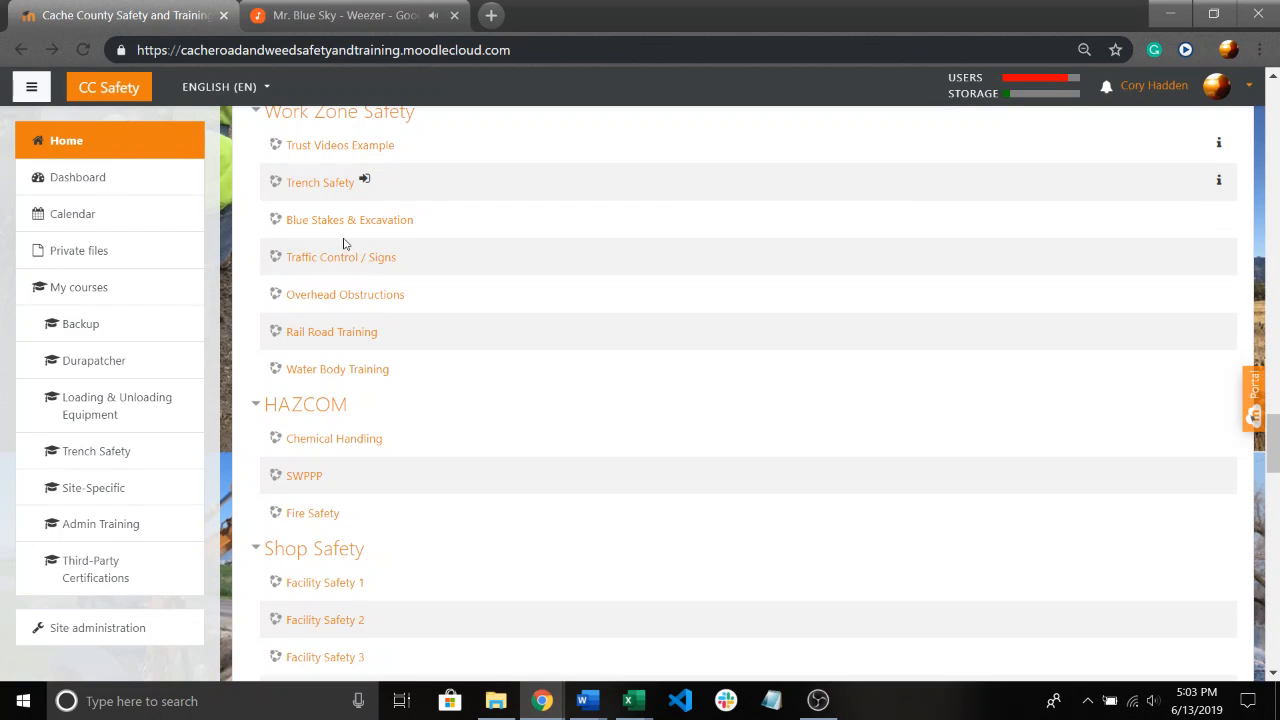
View the Blue Stakes & Excavation course and return to the catalog to look through the remaining categories down to Miscellaneous.
click(337, 222)
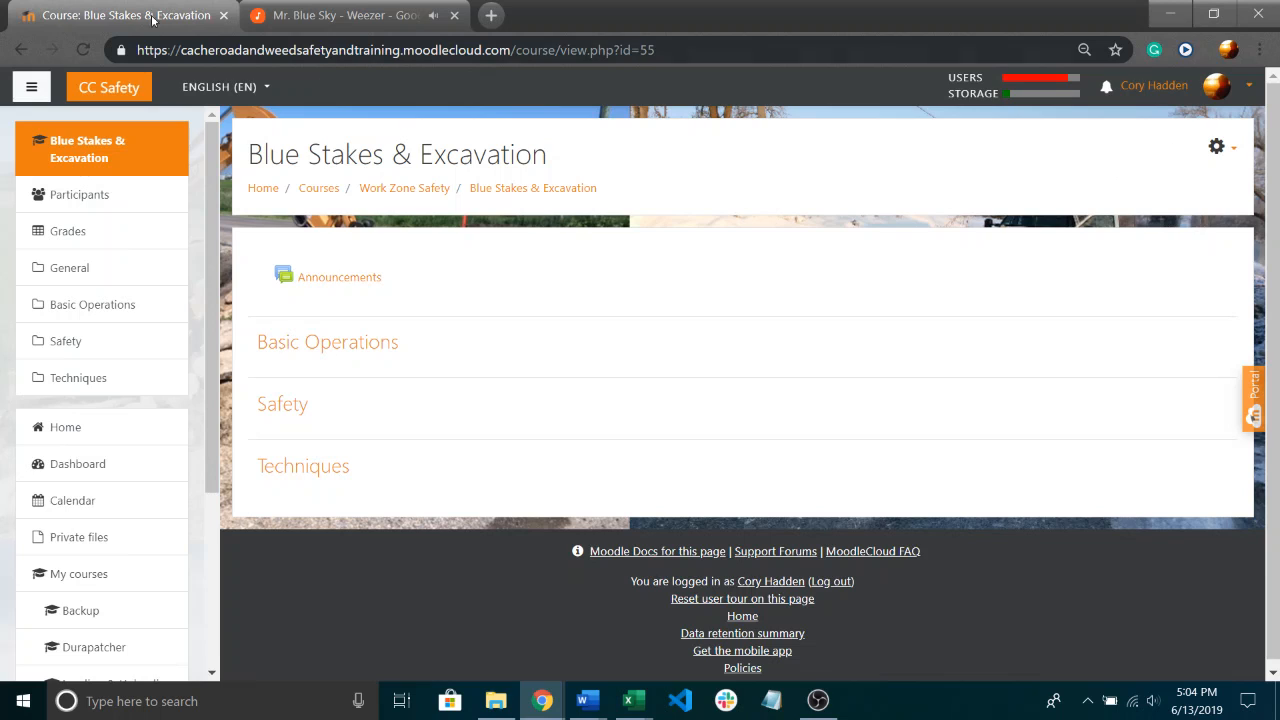
click(14, 52)
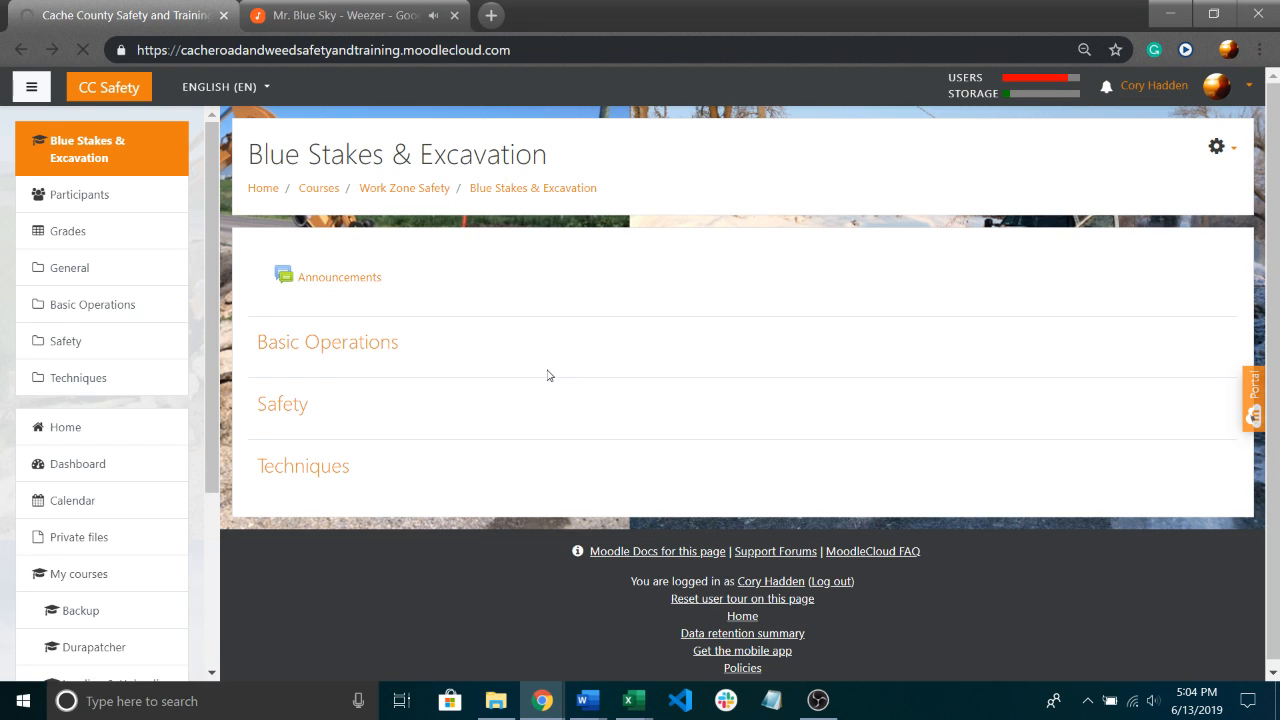
scroll(520, 390, down, 12)
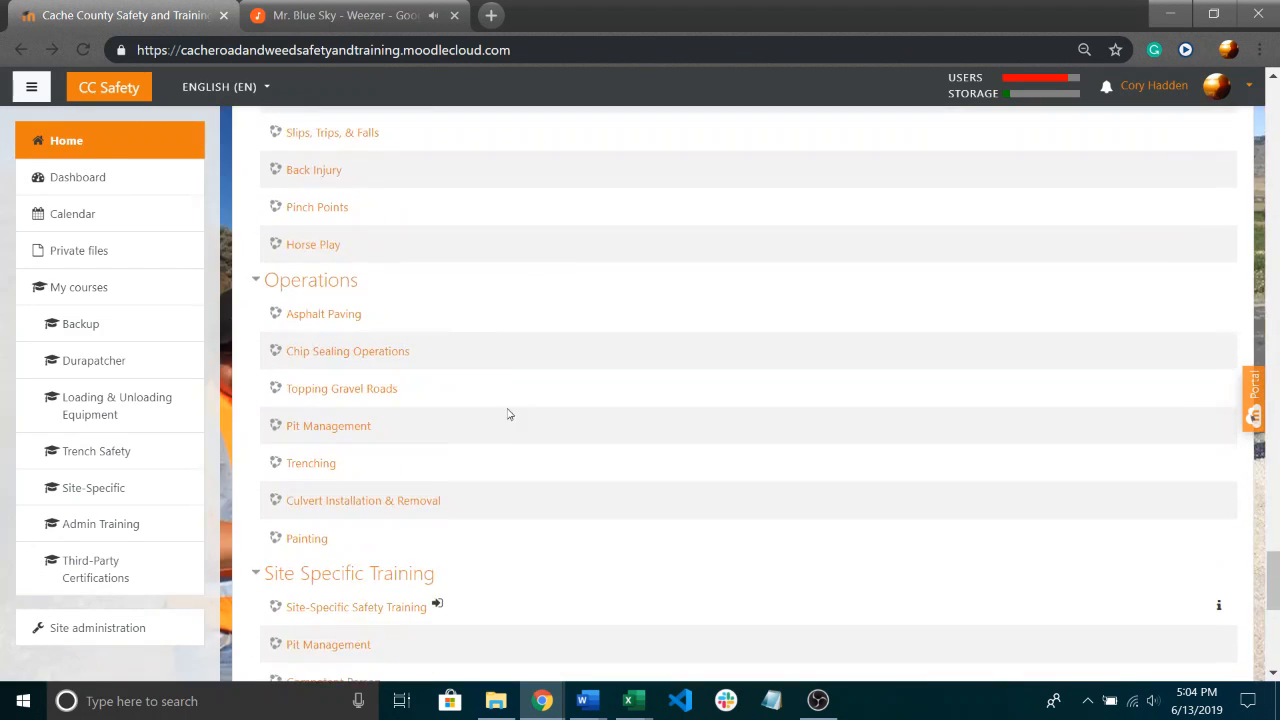
scroll(500, 430, down, 5)
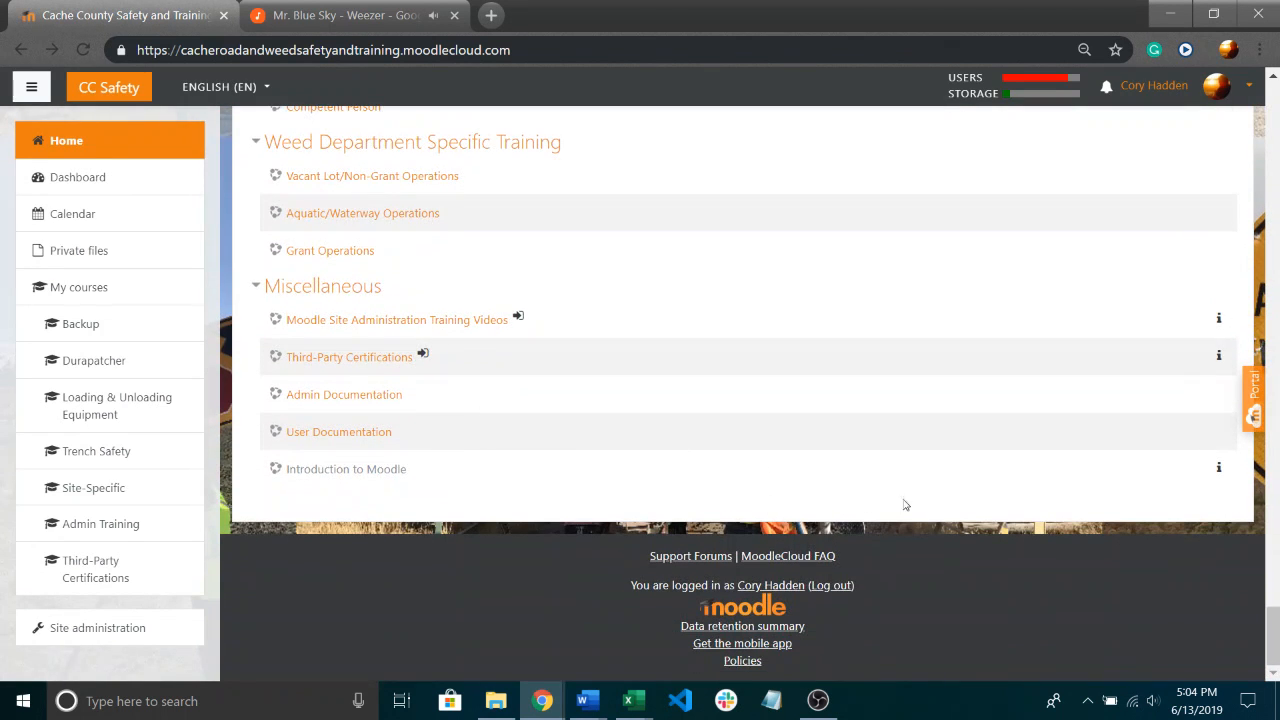
Open the form for adding a new course from the site administration's course settings.
click(131, 640)
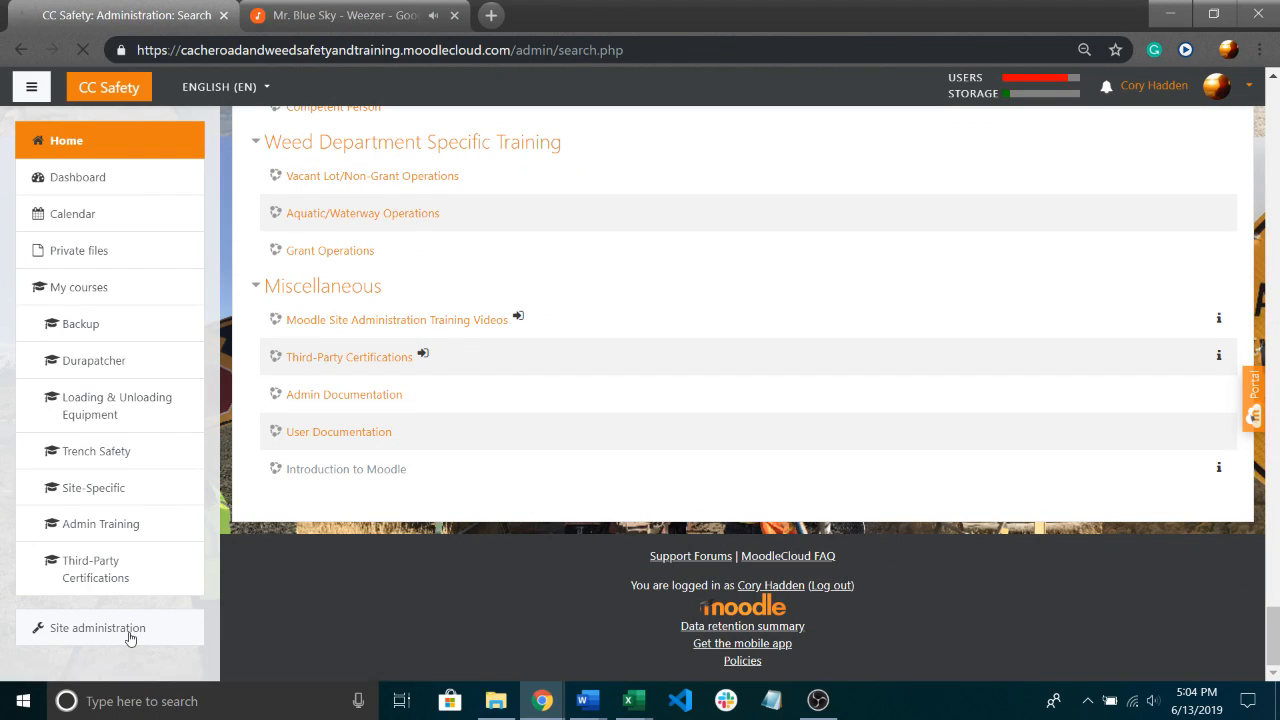
scroll(562, 411, down, 1)
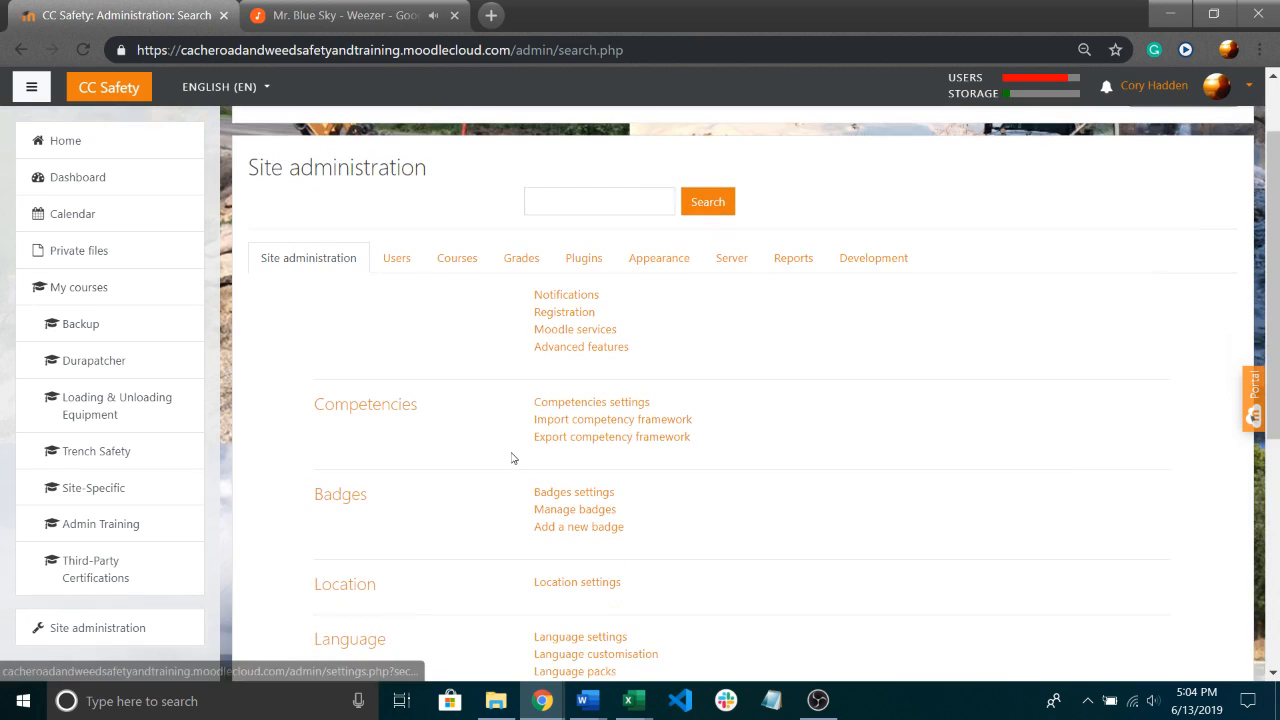
click(449, 257)
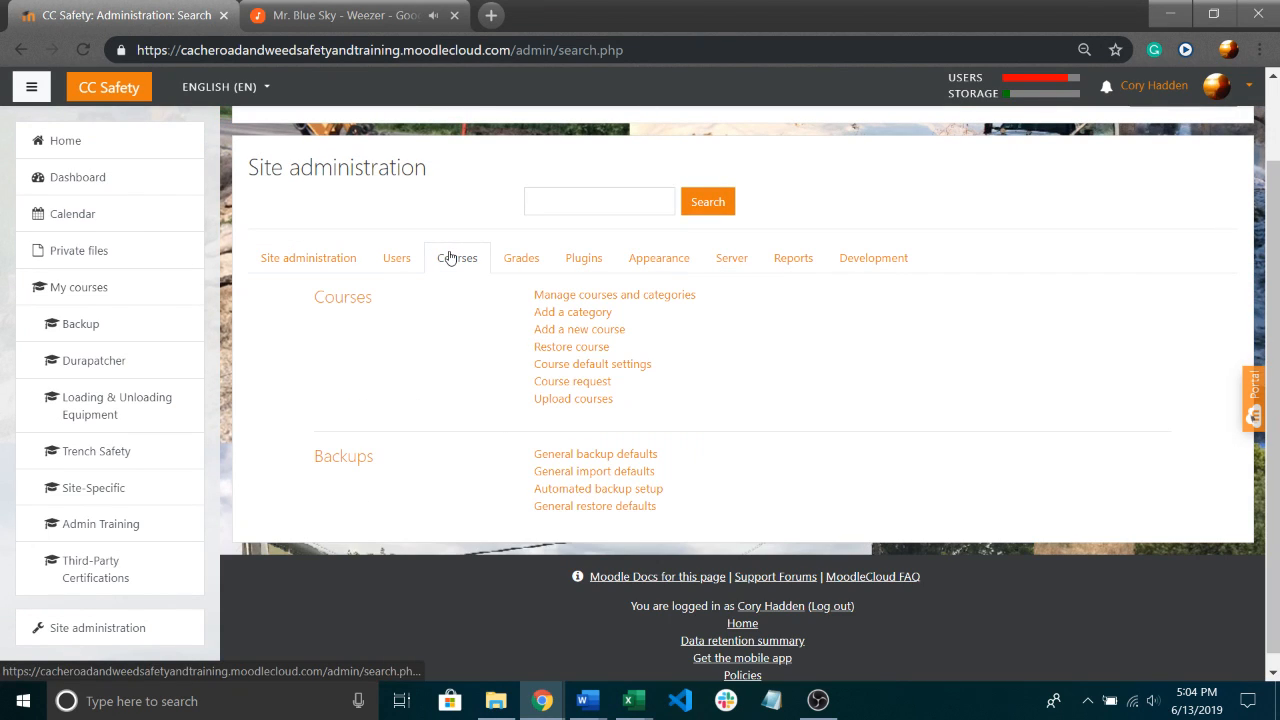
click(575, 335)
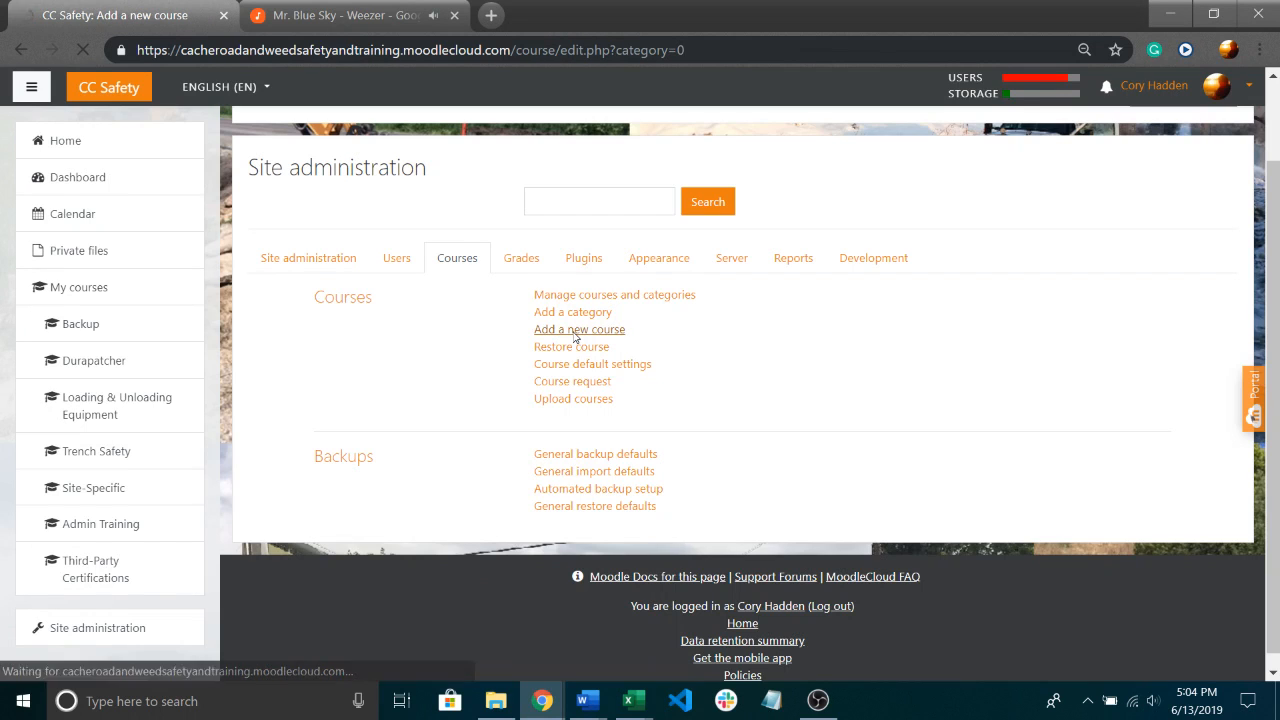
Enter "Blue Stakes & Excavation" as the course full name and "Blue Stake" as the short name.
click(556, 332)
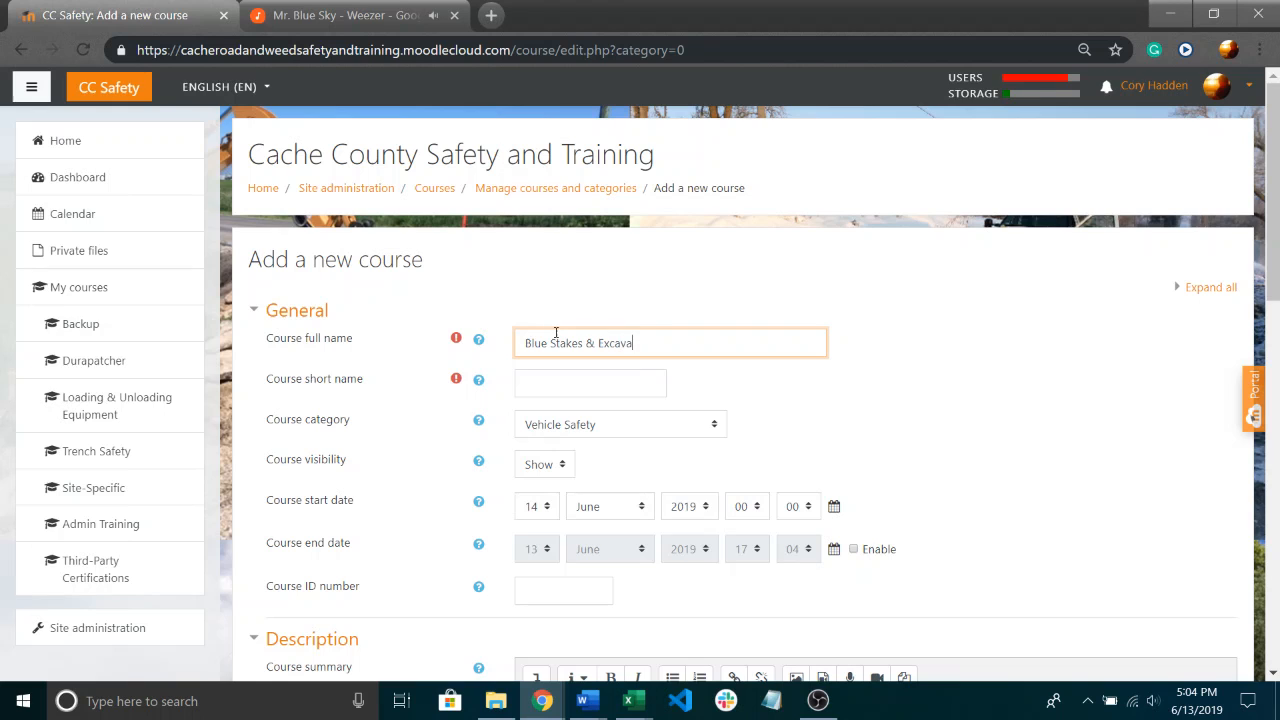
click(771, 397)
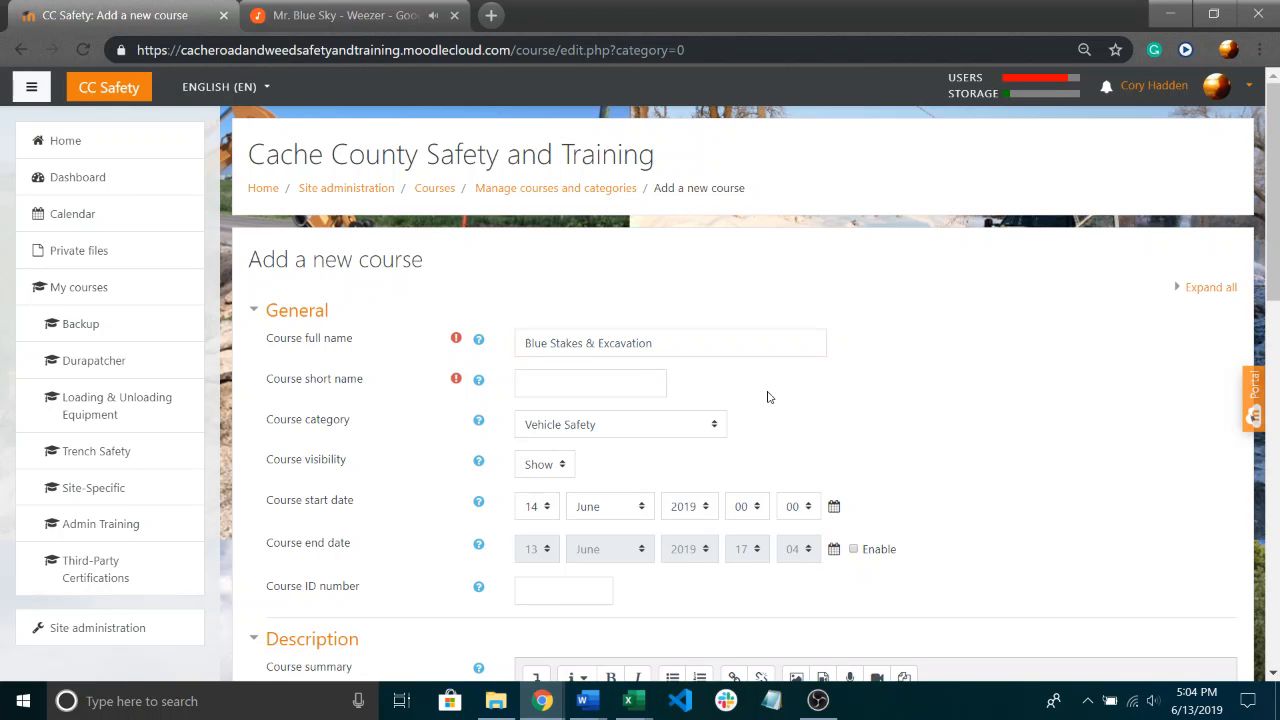
scroll(666, 337, down, 2)
click(567, 178)
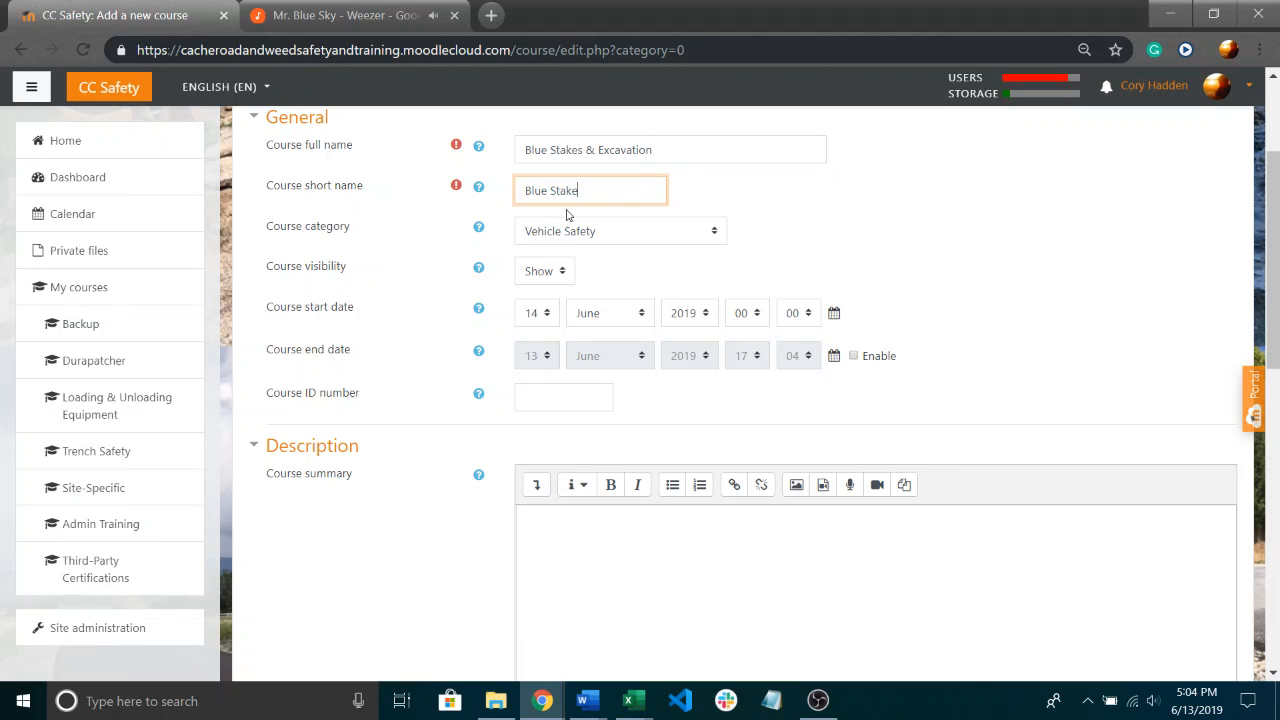
scroll(643, 206, down, 1)
scroll(640, 220, up, 2)
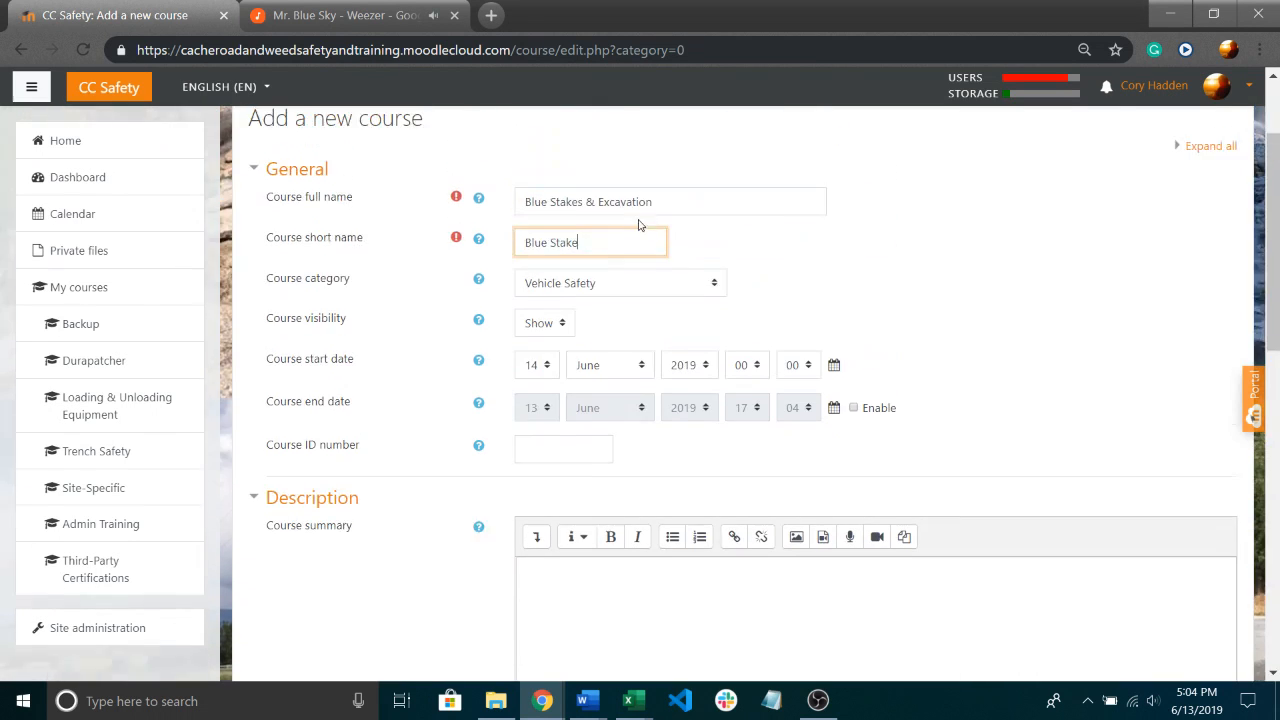
Set the course category to Work Zone Safety.
click(654, 328)
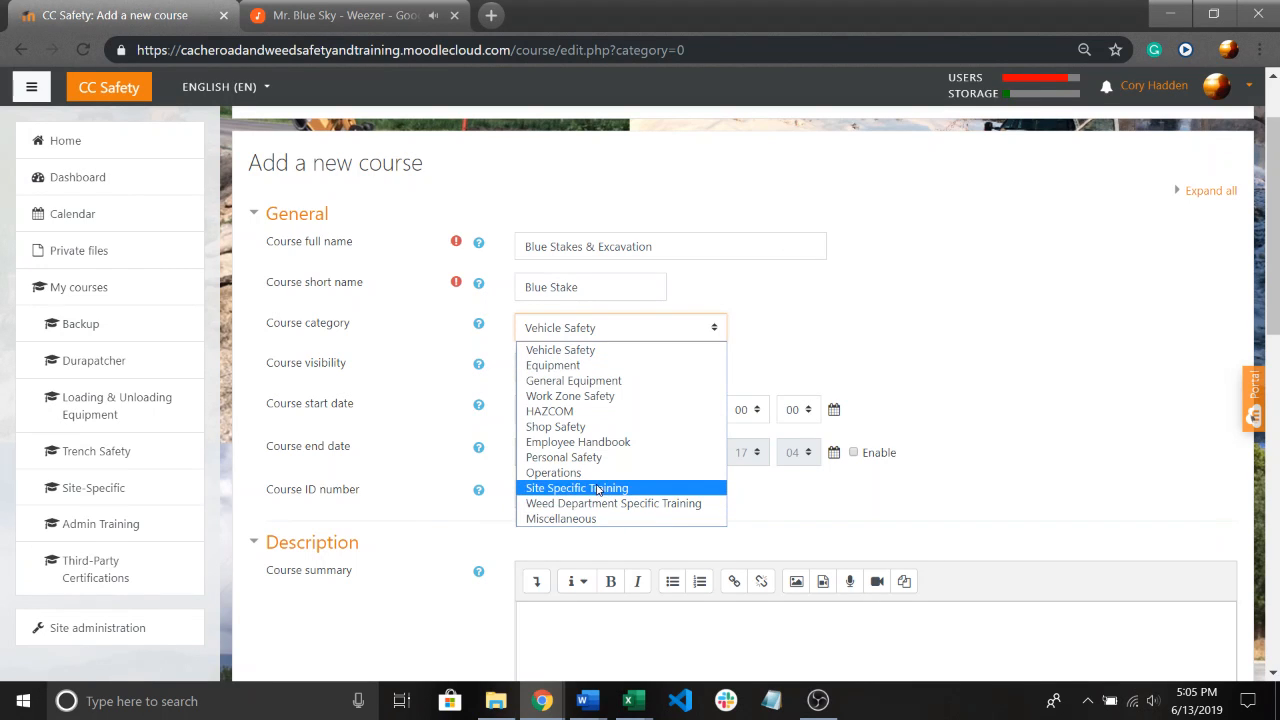
click(603, 398)
scroll(907, 325, down, 1)
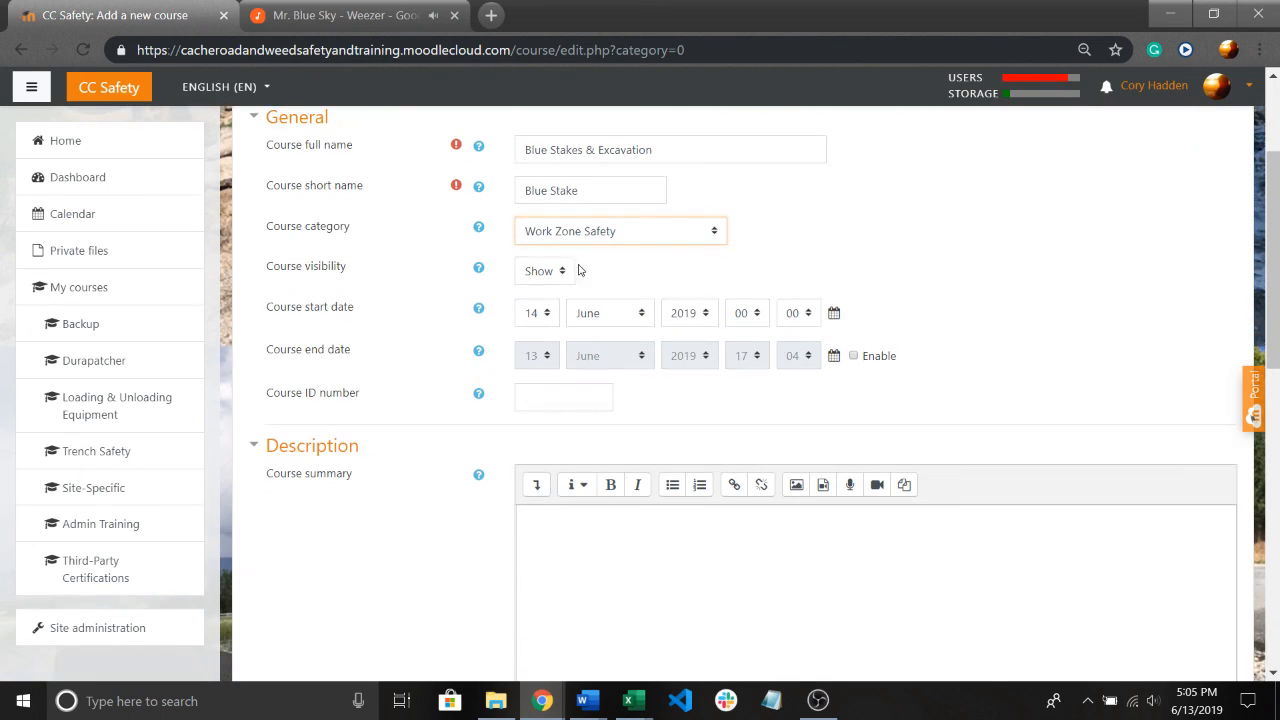
Open the file picker for the course image and search Wikimedia for "Excavation".
scroll(557, 250, down, 1)
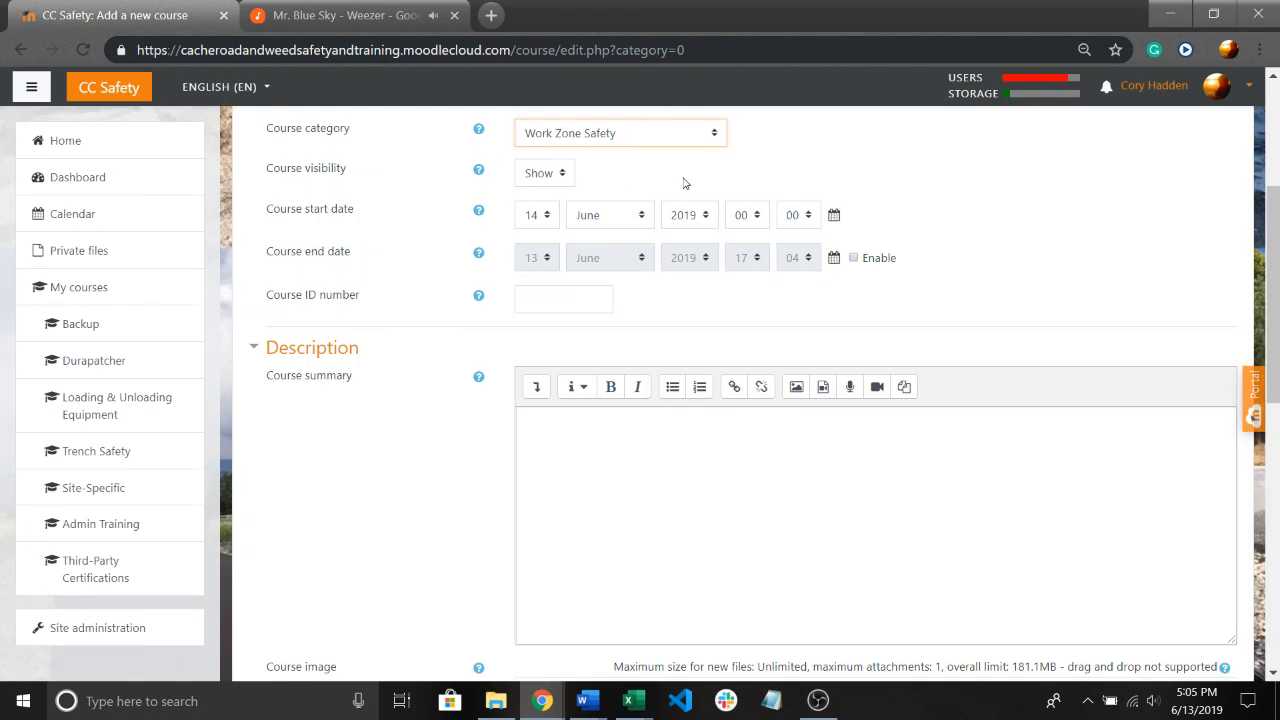
scroll(671, 246, down, 4)
scroll(654, 311, down, 1)
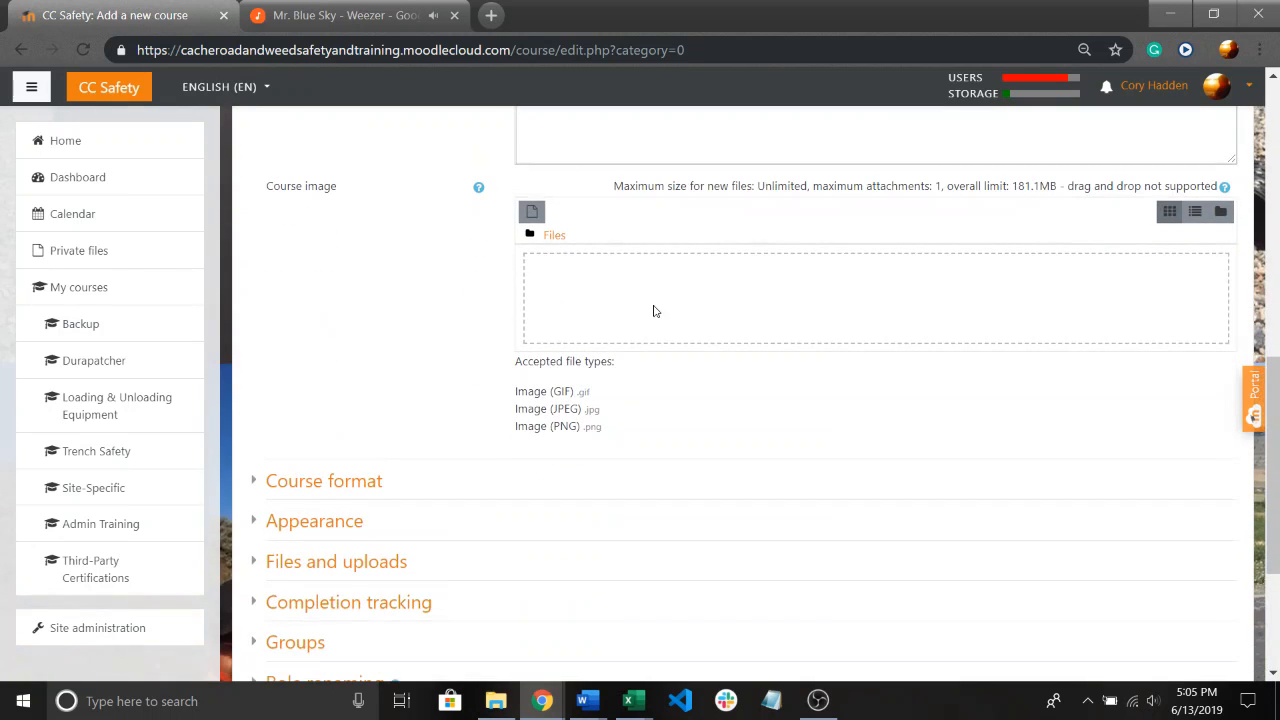
scroll(600, 382, down, 1)
scroll(552, 373, down, 2)
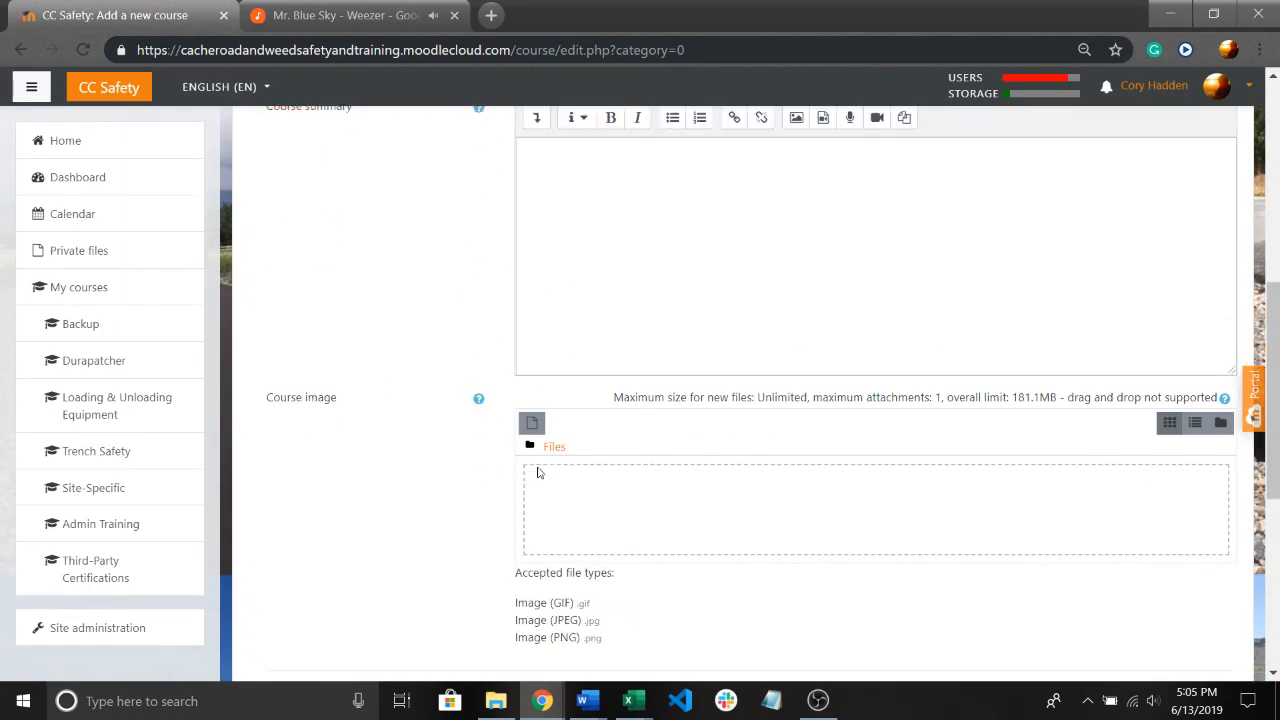
click(532, 404)
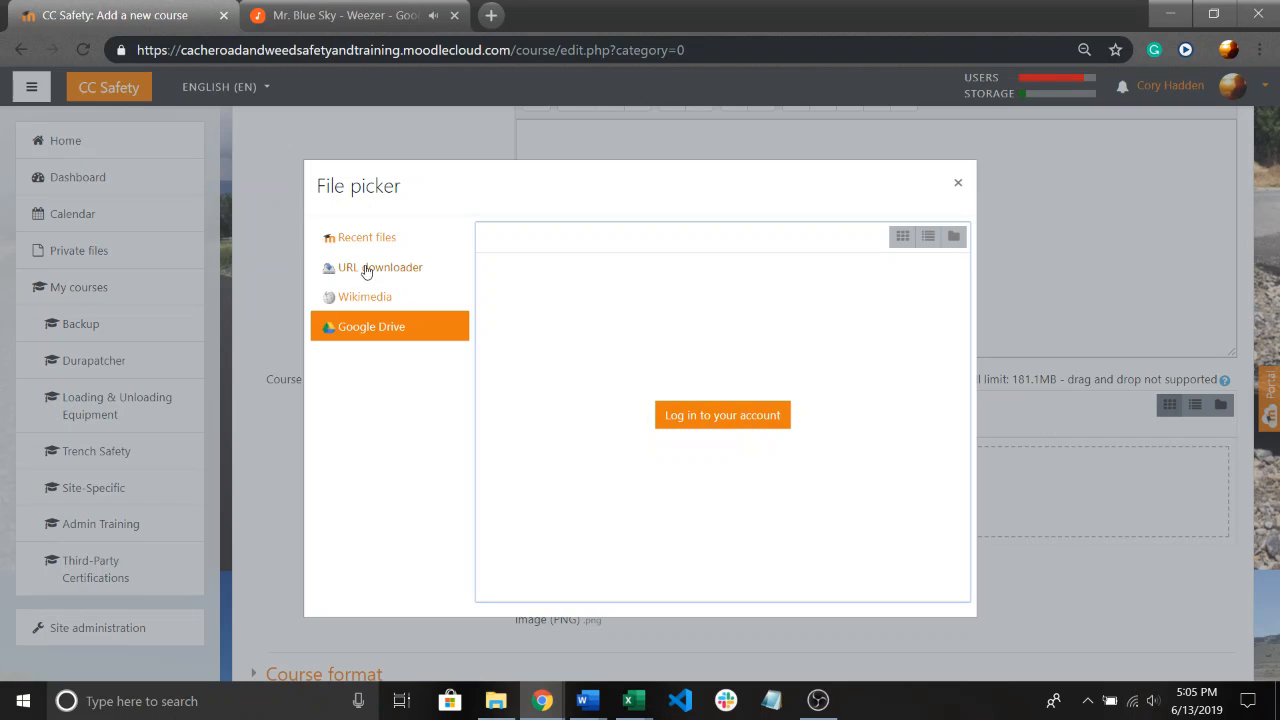
click(369, 297)
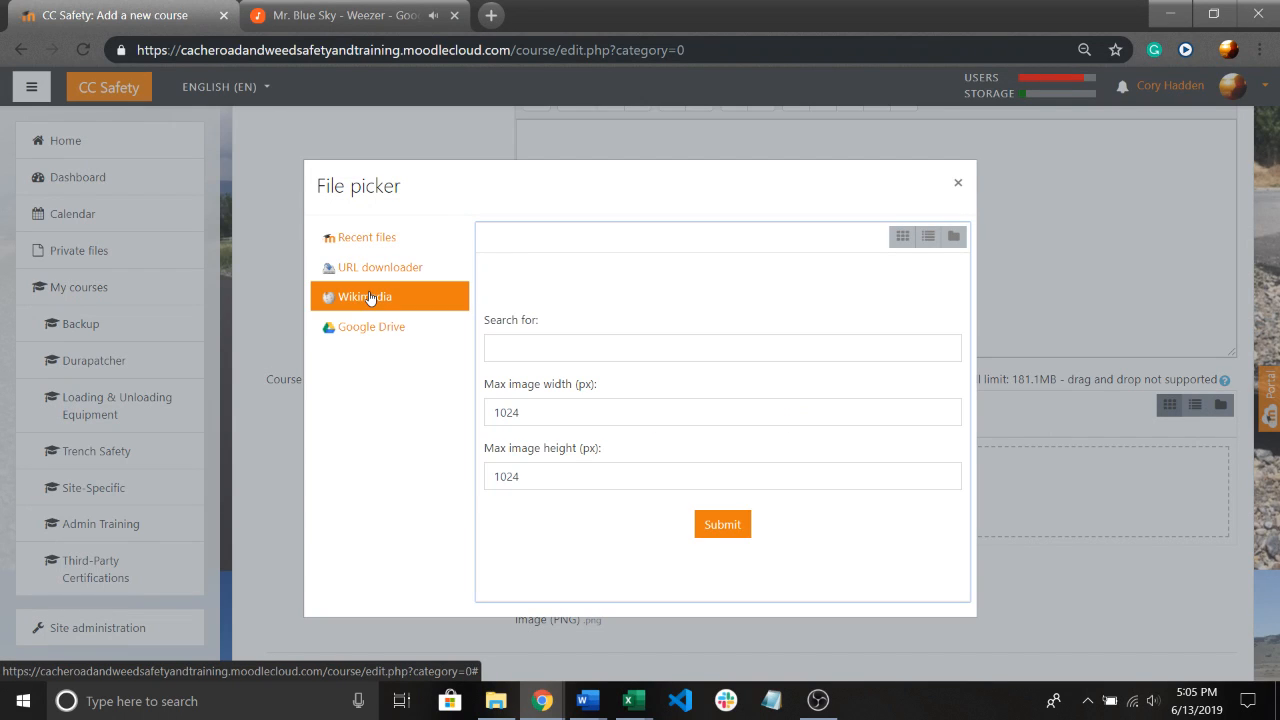
click(570, 352)
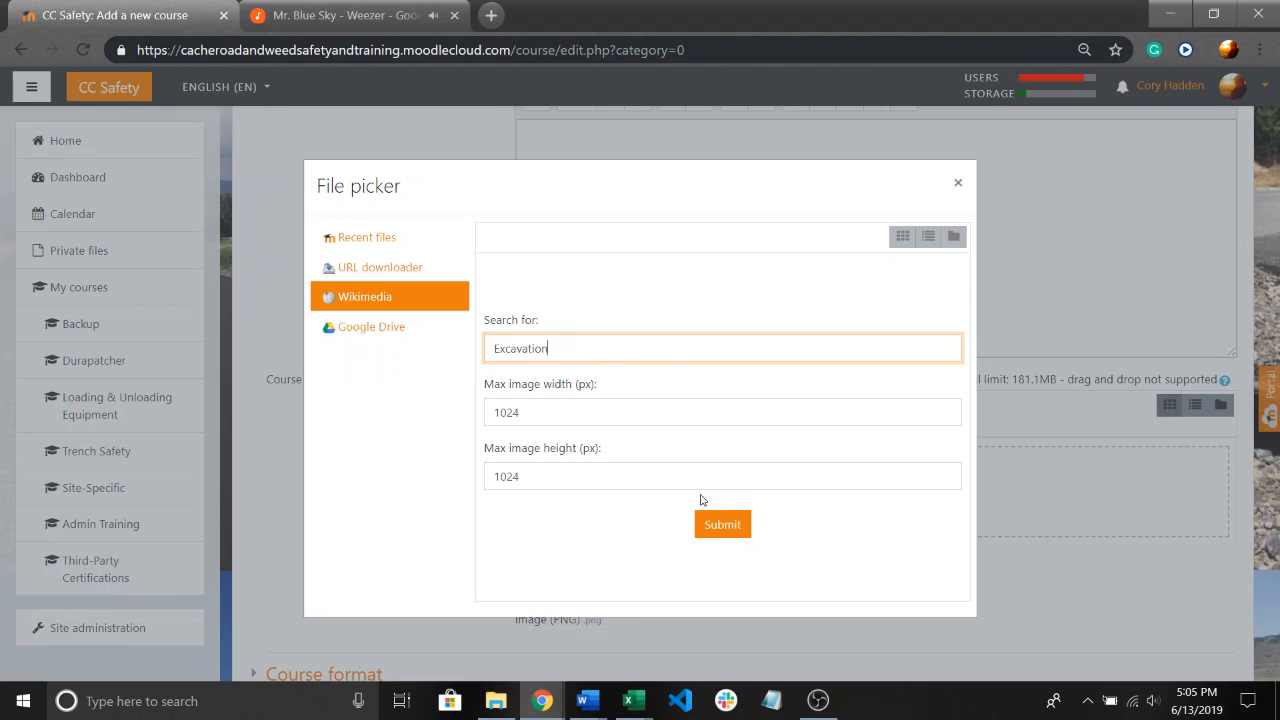
click(728, 521)
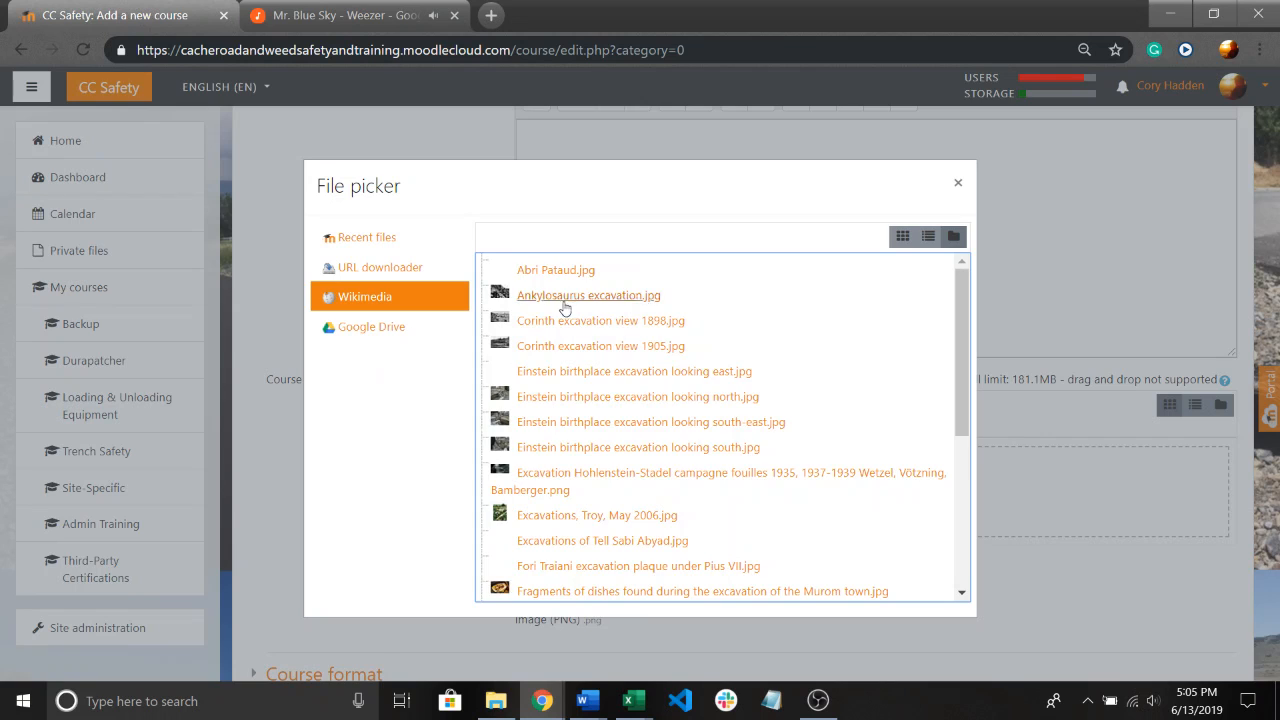
Examine the excavation images from Wikimedia for one that suits the course.
scroll(565, 308, down, 1)
scroll(610, 478, up, 1)
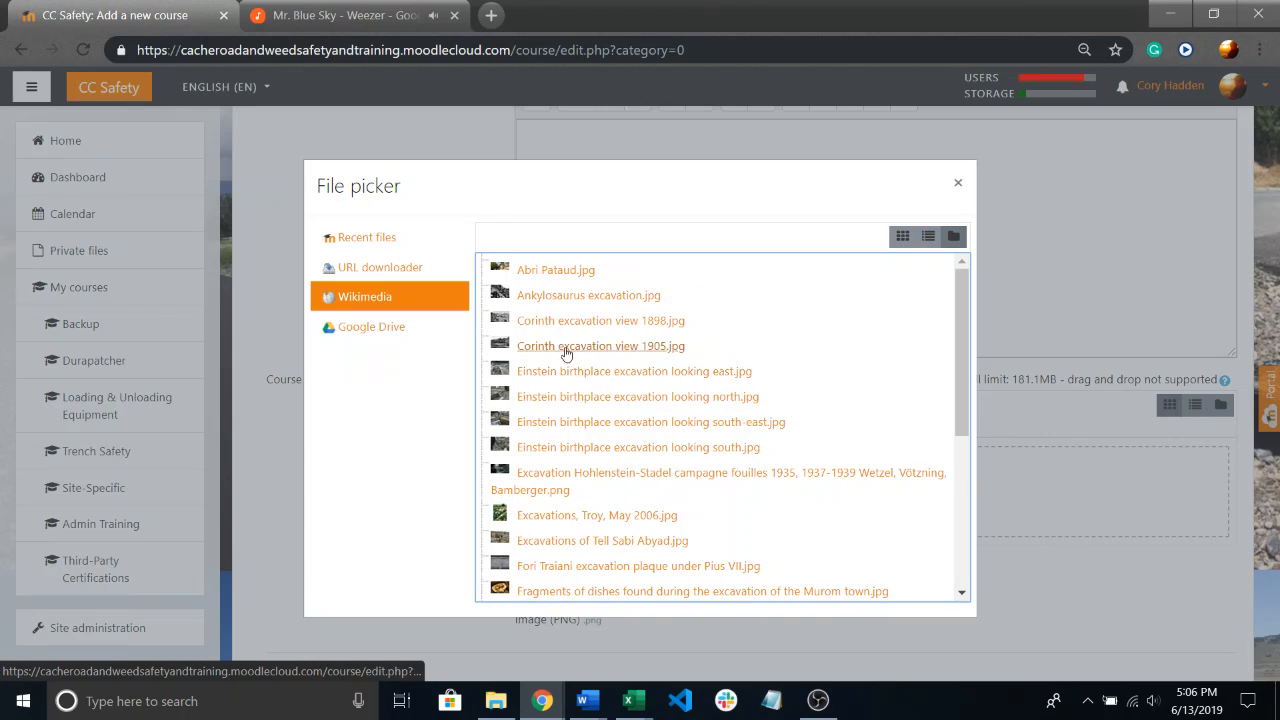
scroll(560, 340, down, 4)
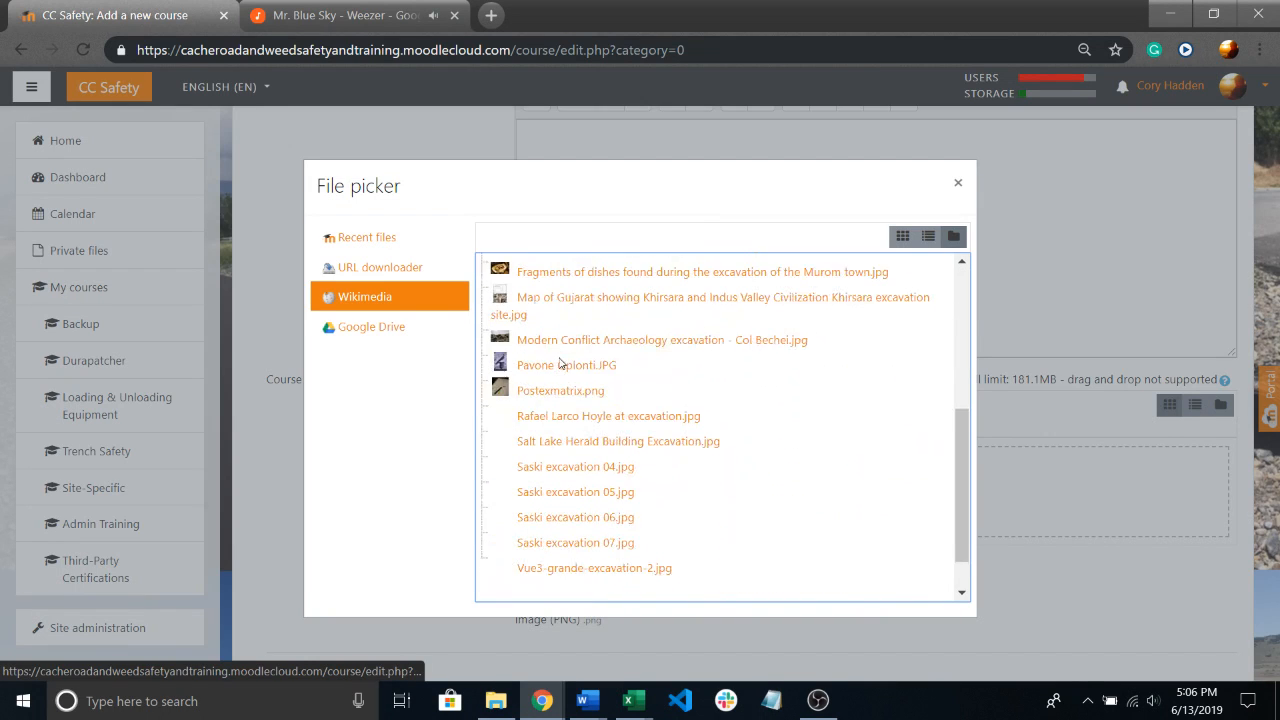
scroll(560, 364, down, 1)
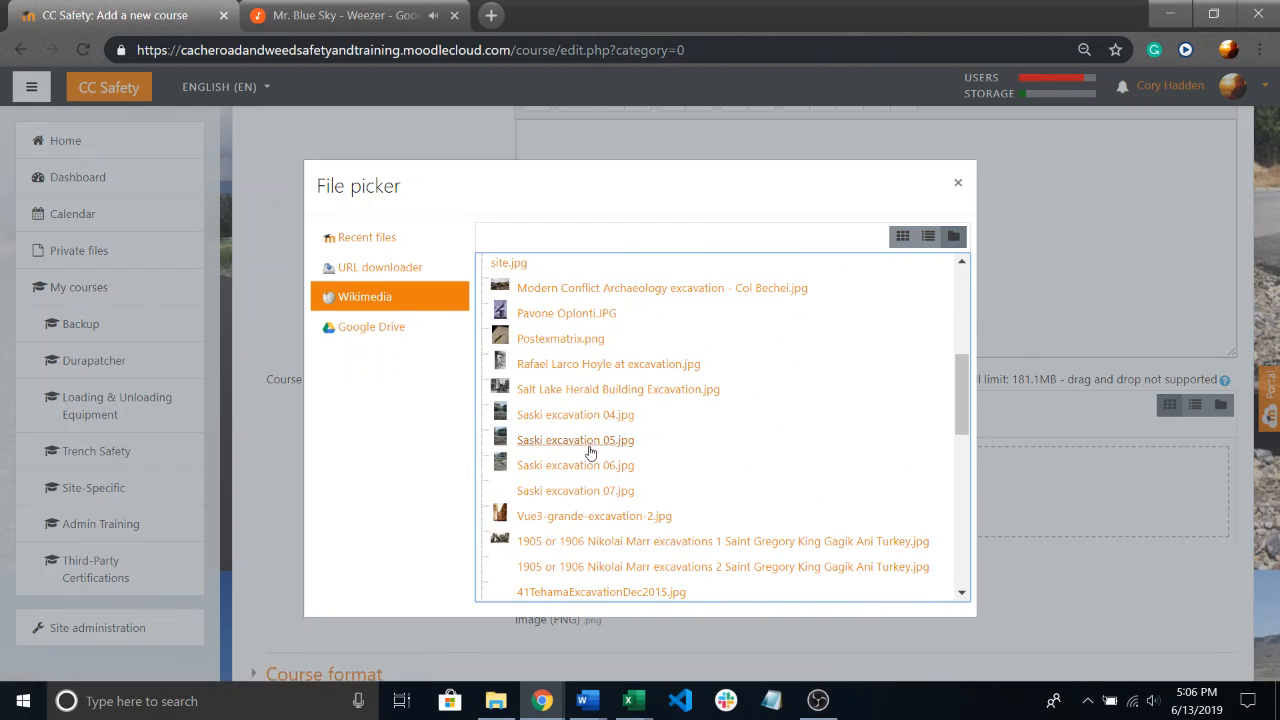
scroll(586, 480, down, 3)
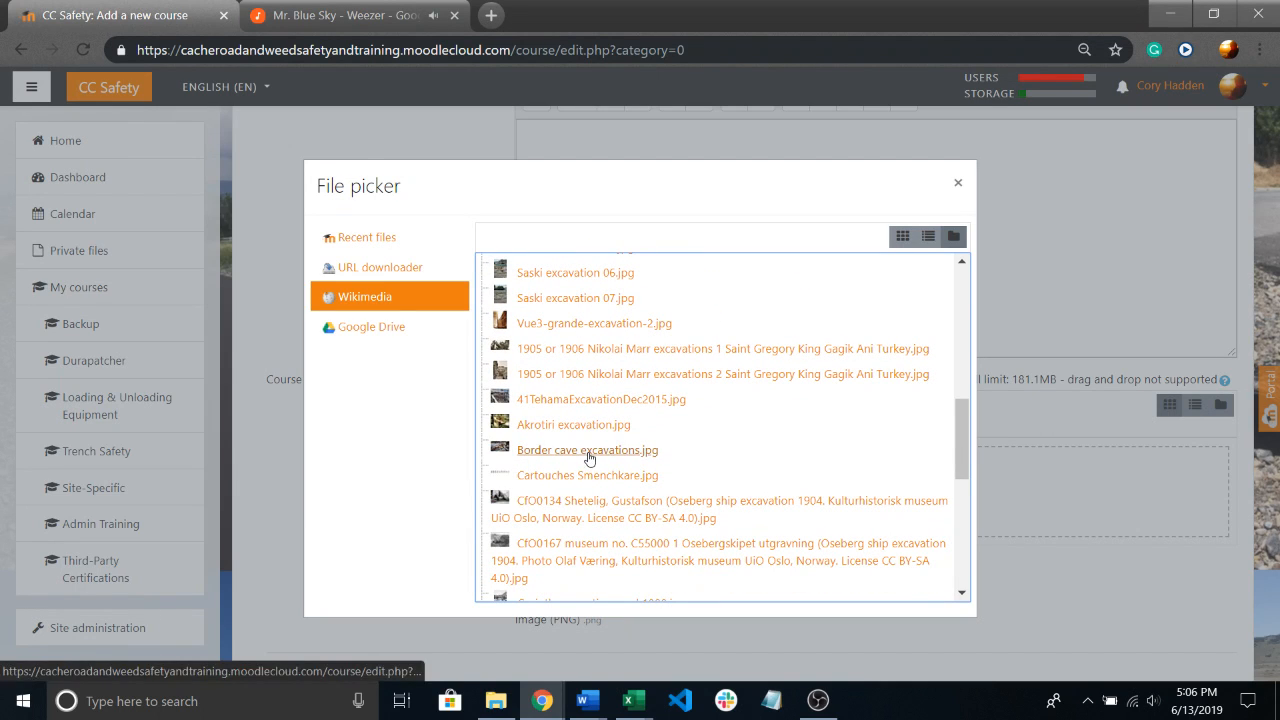
scroll(540, 470, down, 3)
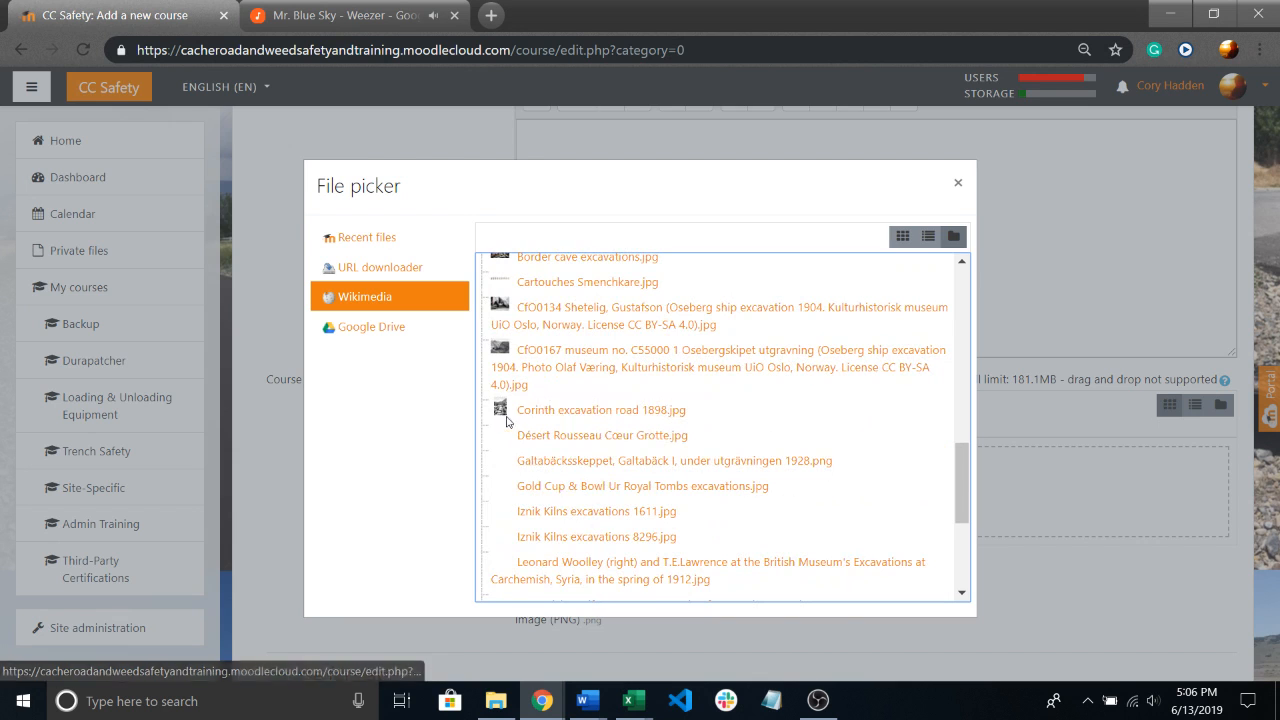
scroll(507, 421, down, 2)
scroll(490, 400, down, 2)
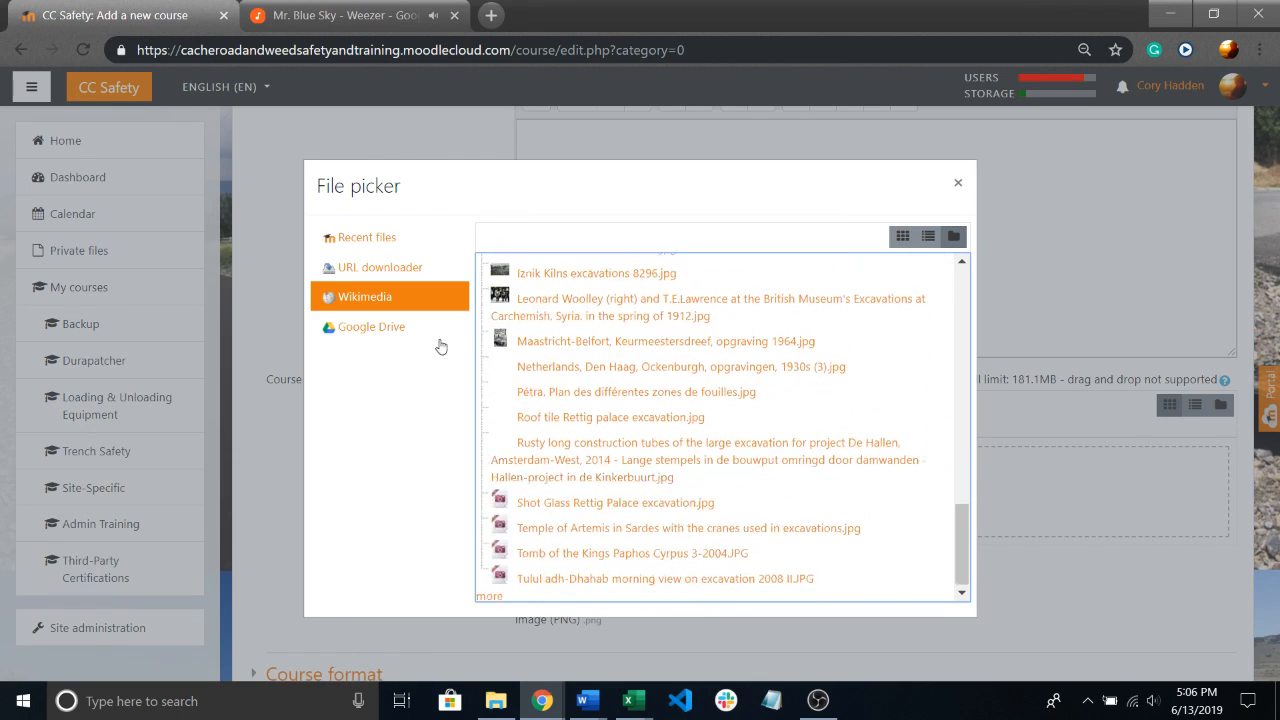
scroll(495, 340, up, 10)
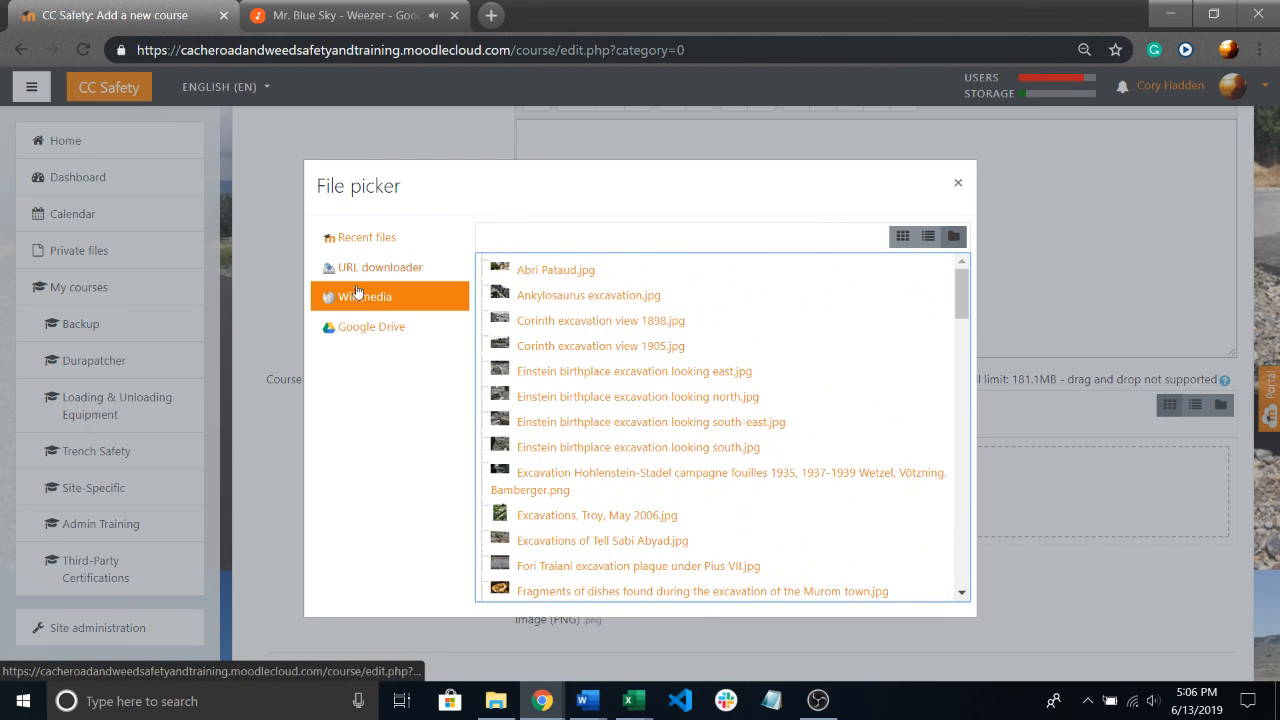
Search Wikimedia for gas line images and add GasLineMarking.jpg as the course image.
click(360, 298)
click(524, 346)
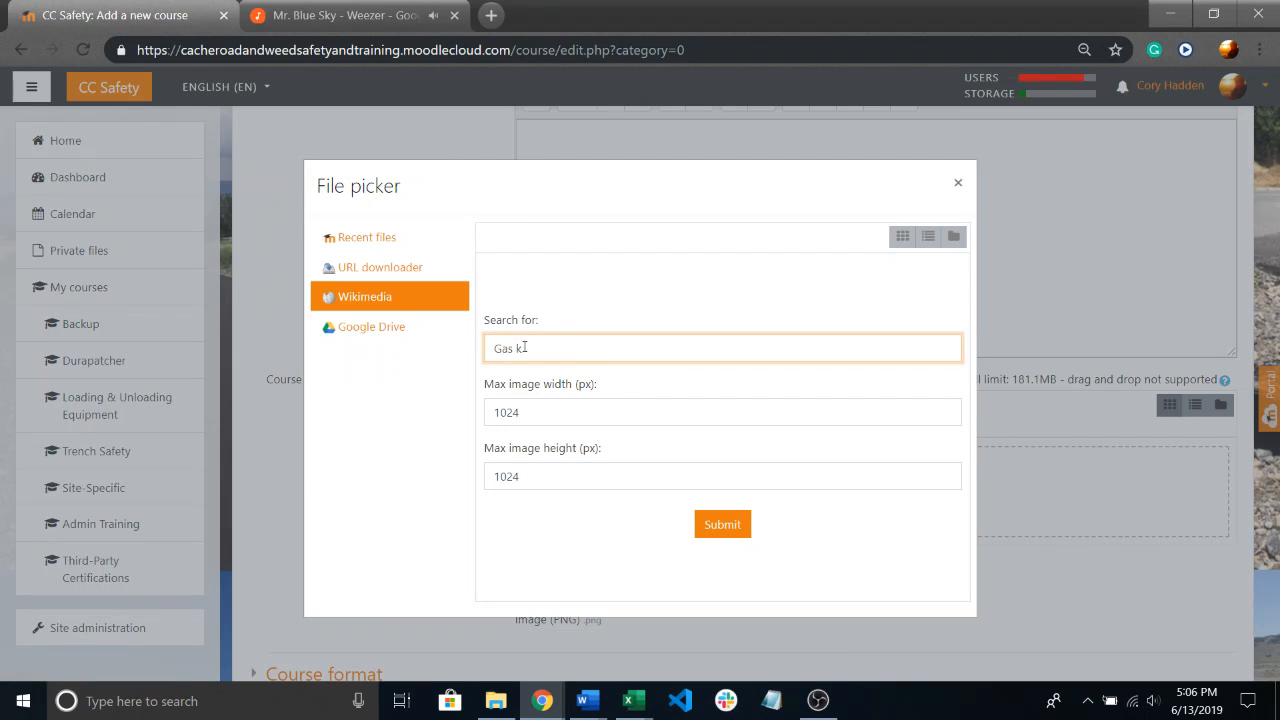
key(Return)
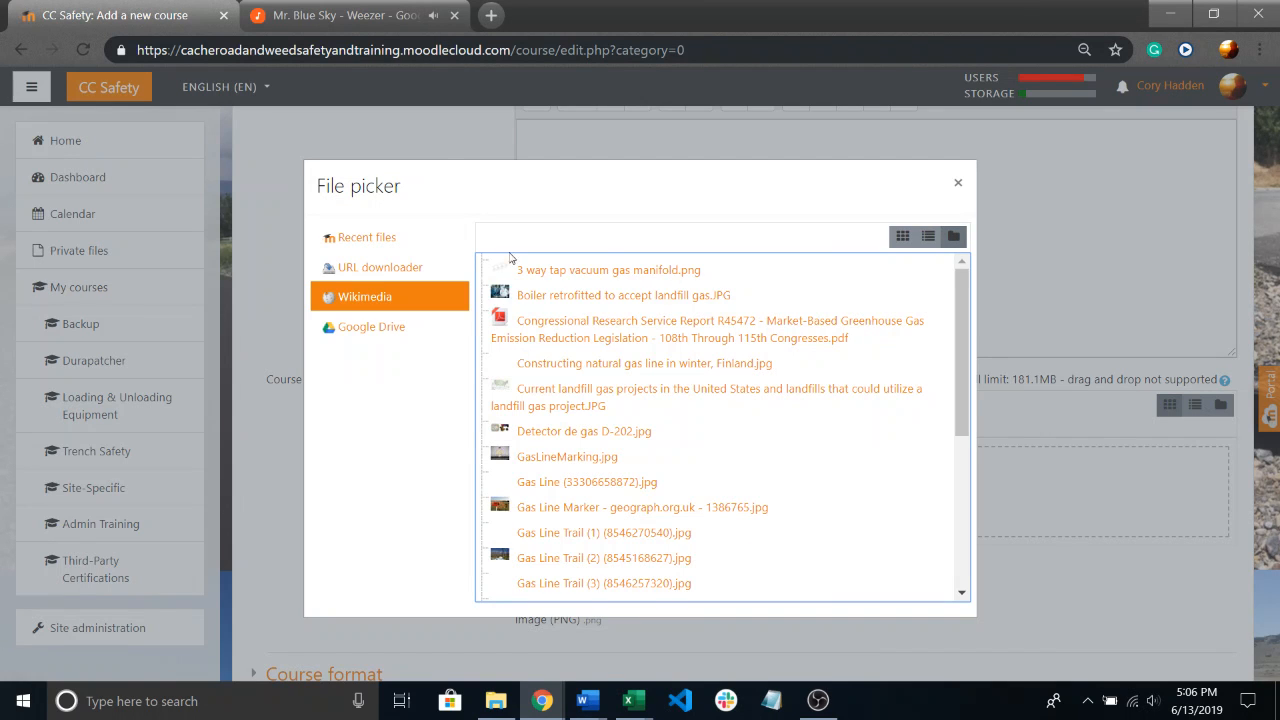
click(580, 460)
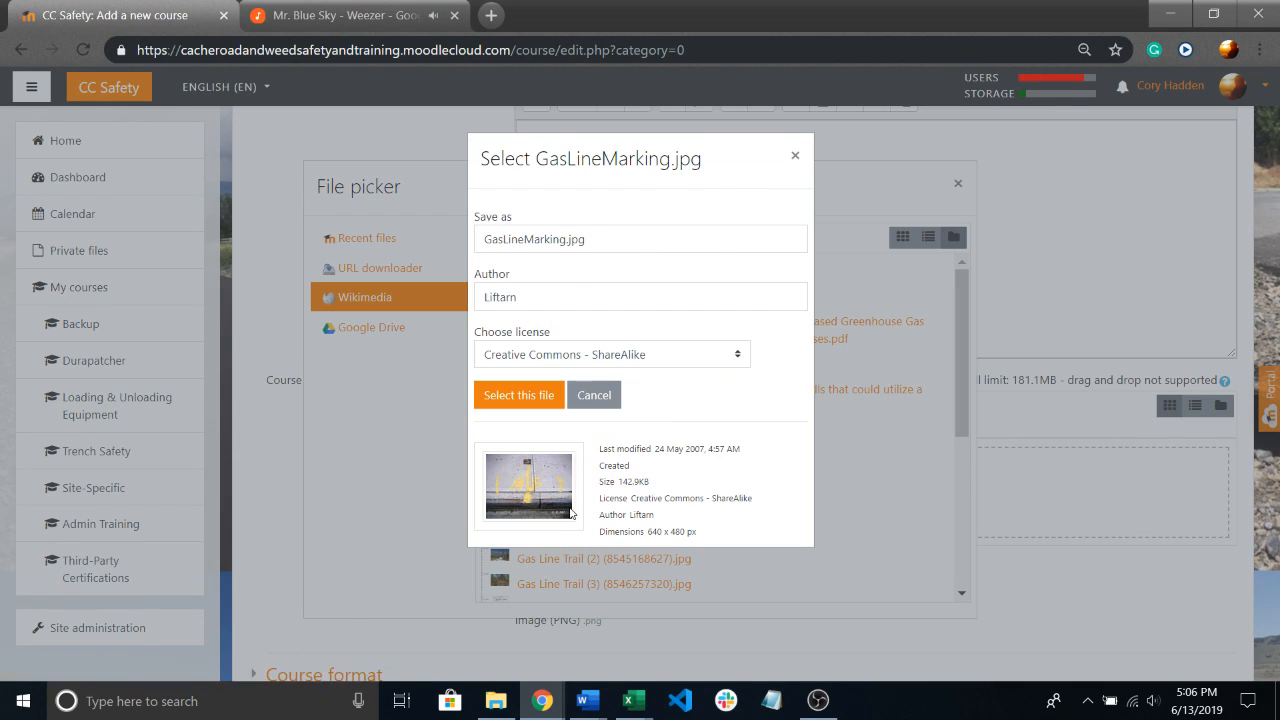
click(516, 405)
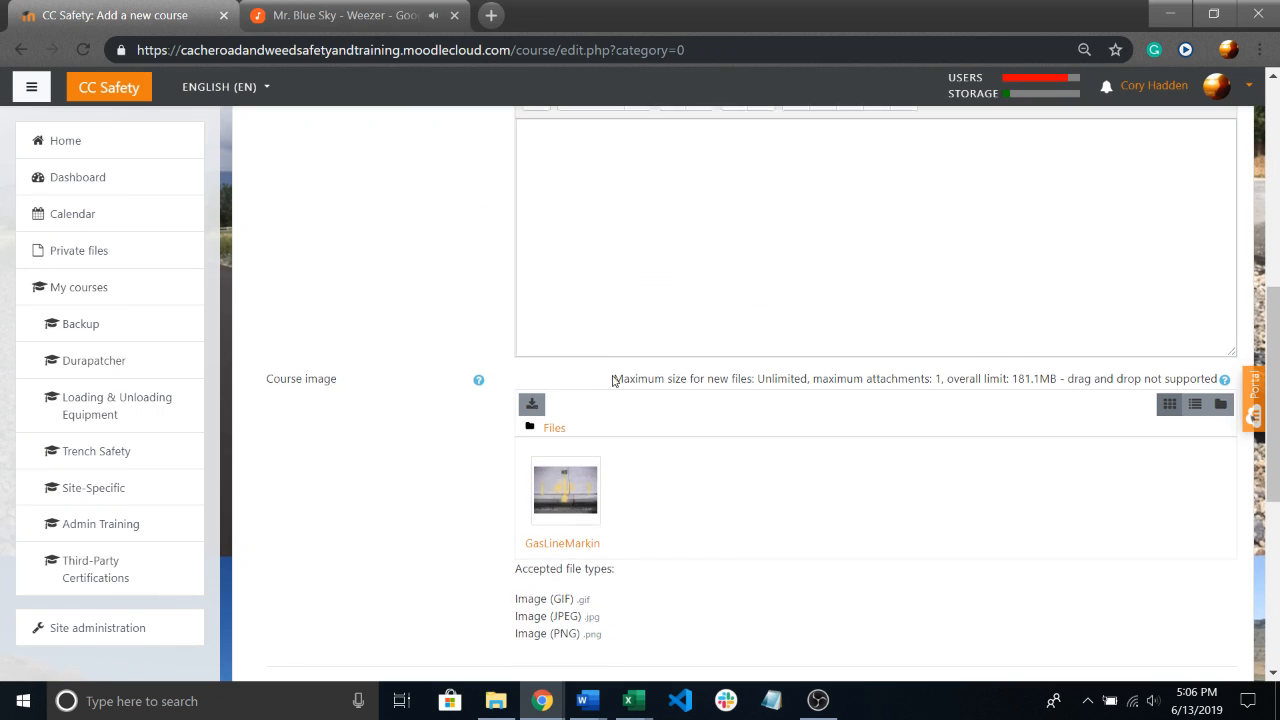
Return to the course summary in the Description section and place the cursor in its text area.
scroll(610, 400, down, 2)
scroll(608, 411, up, 8)
scroll(600, 430, down, 4)
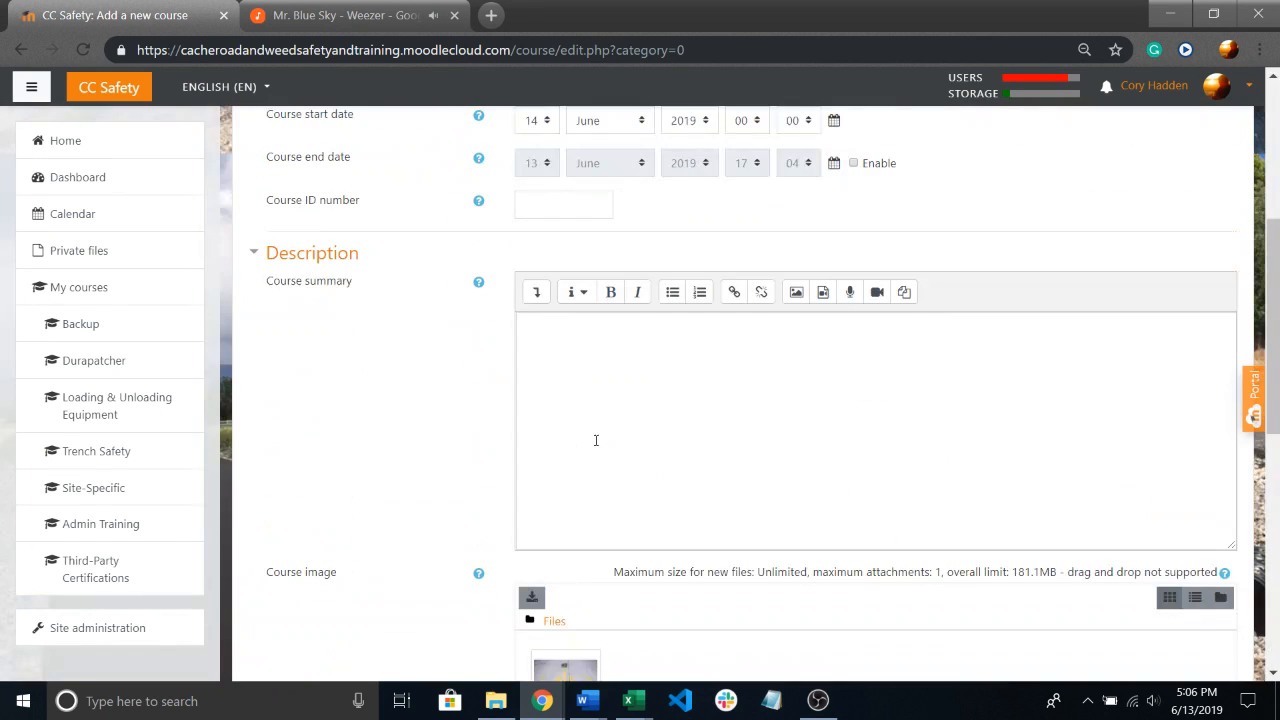
scroll(584, 352, down, 1)
click(597, 290)
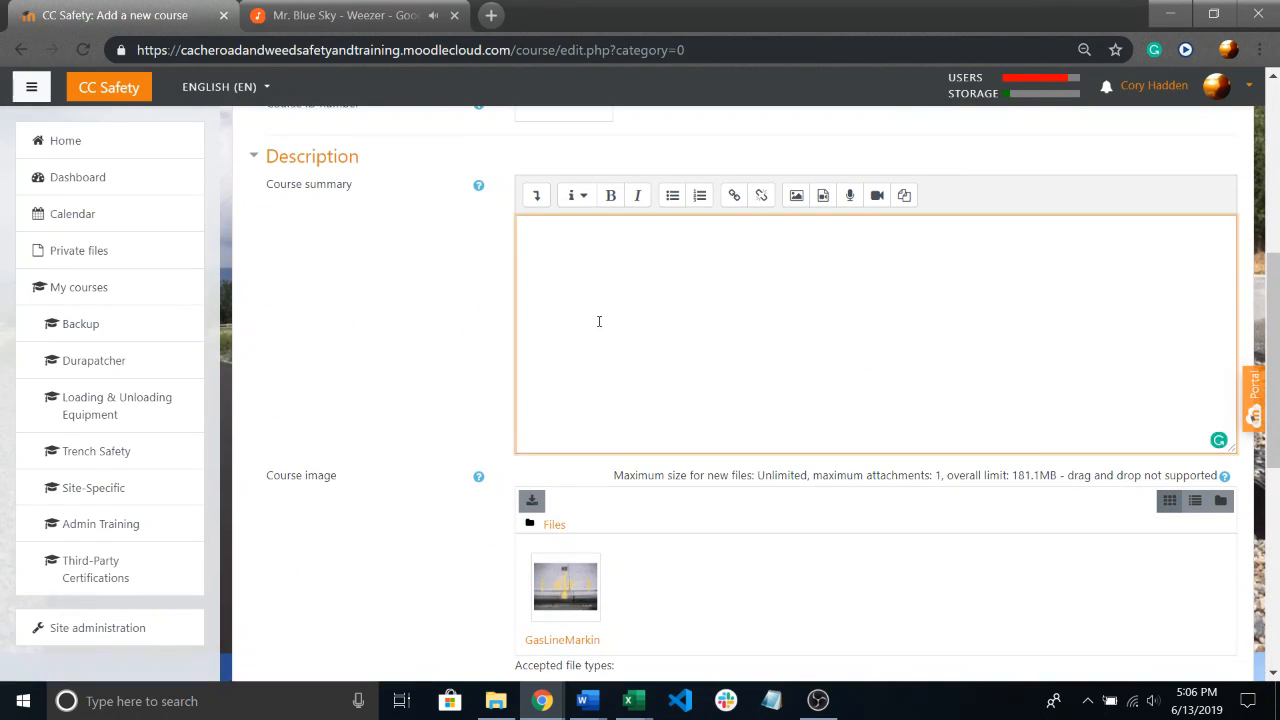
Close the Google music player page and confirm leaving the site.
scroll(560, 310, up, 1)
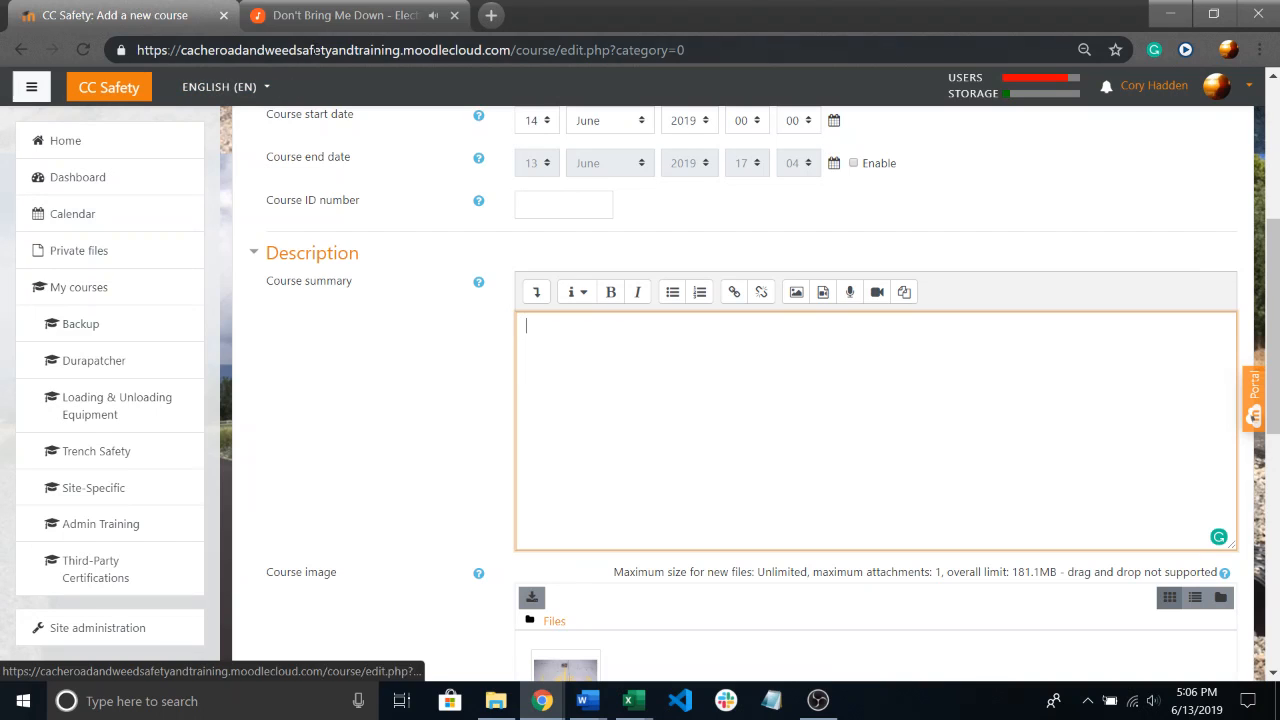
click(455, 16)
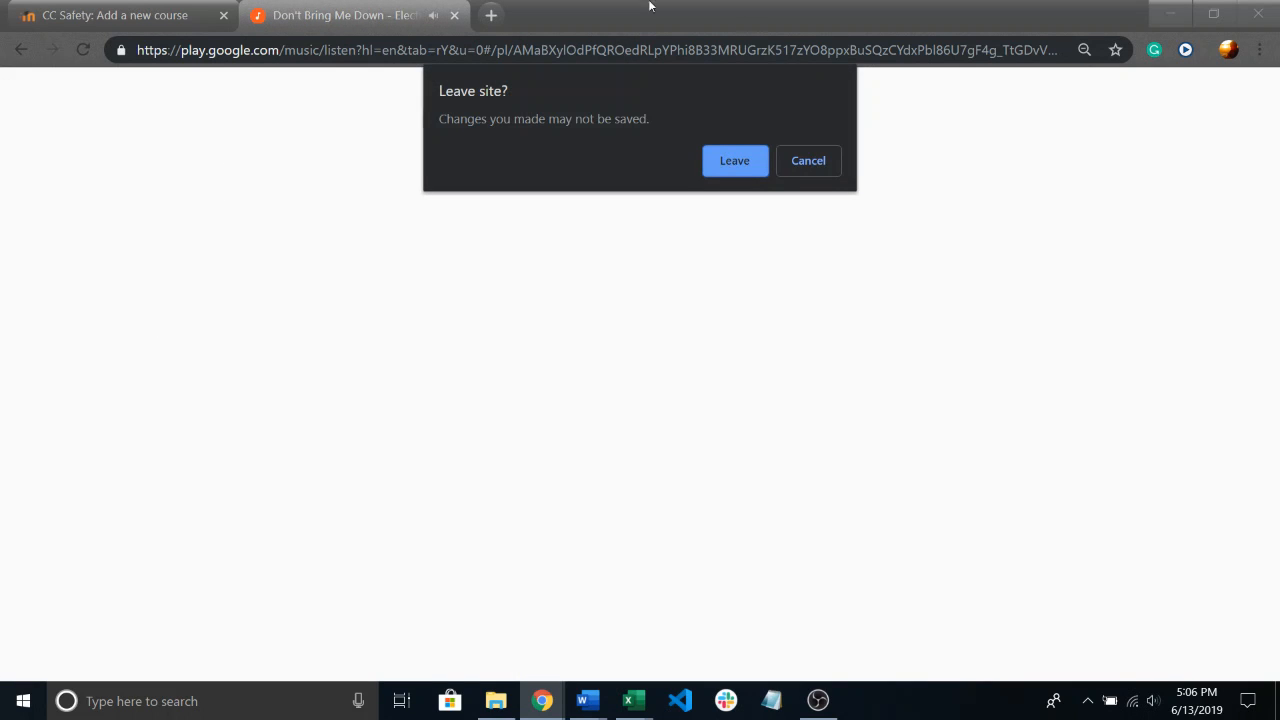
click(736, 160)
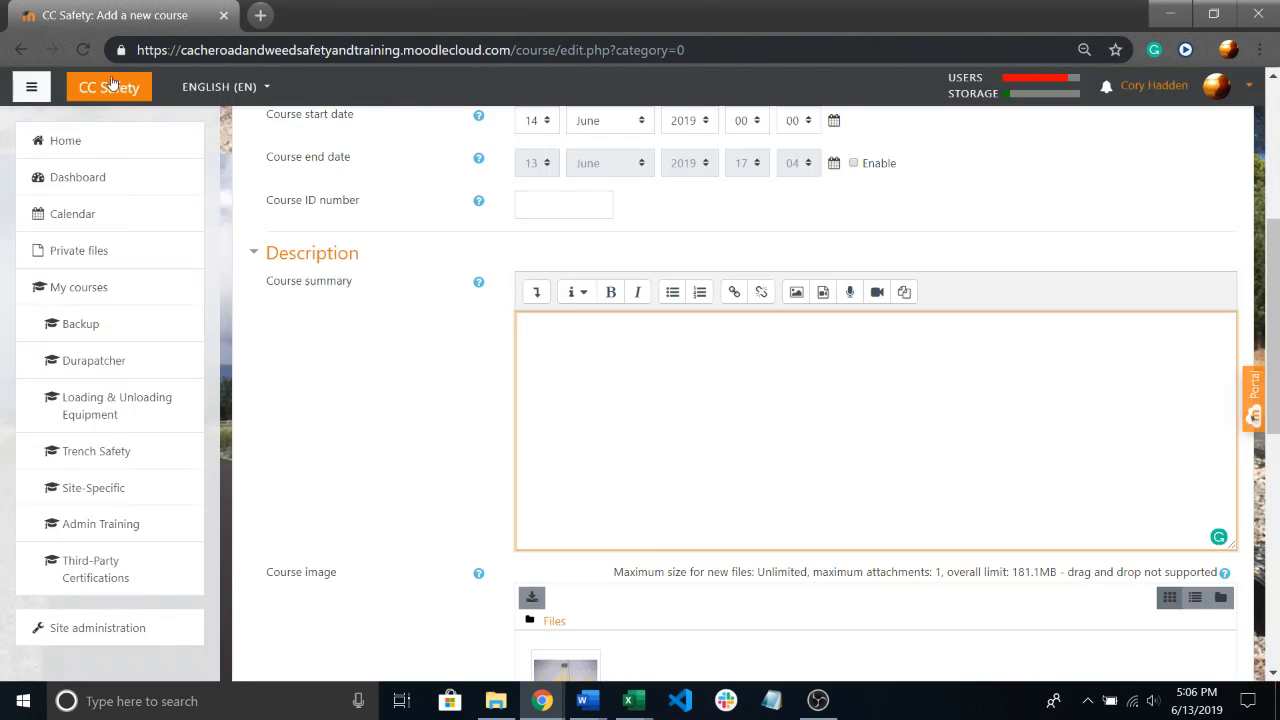
Open the training site's Home page in a separate browser tab and switch to it.
scroll(480, 334, down, 2)
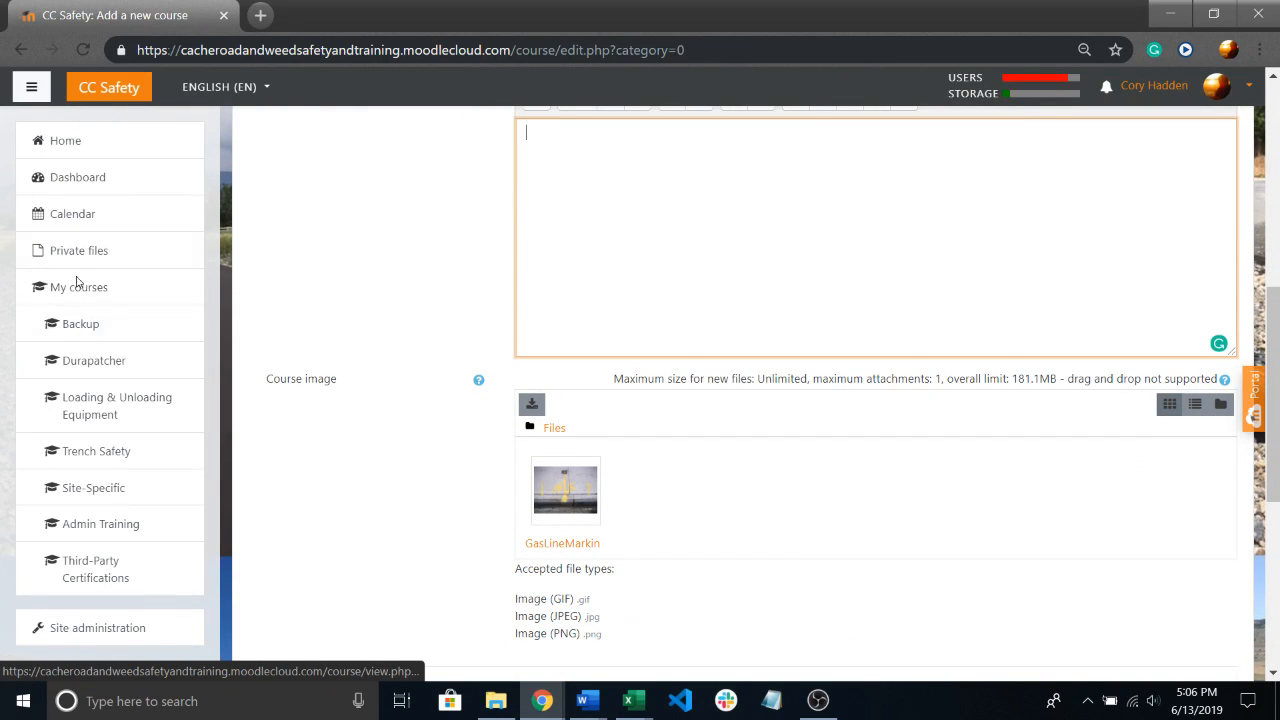
right_click(75, 148)
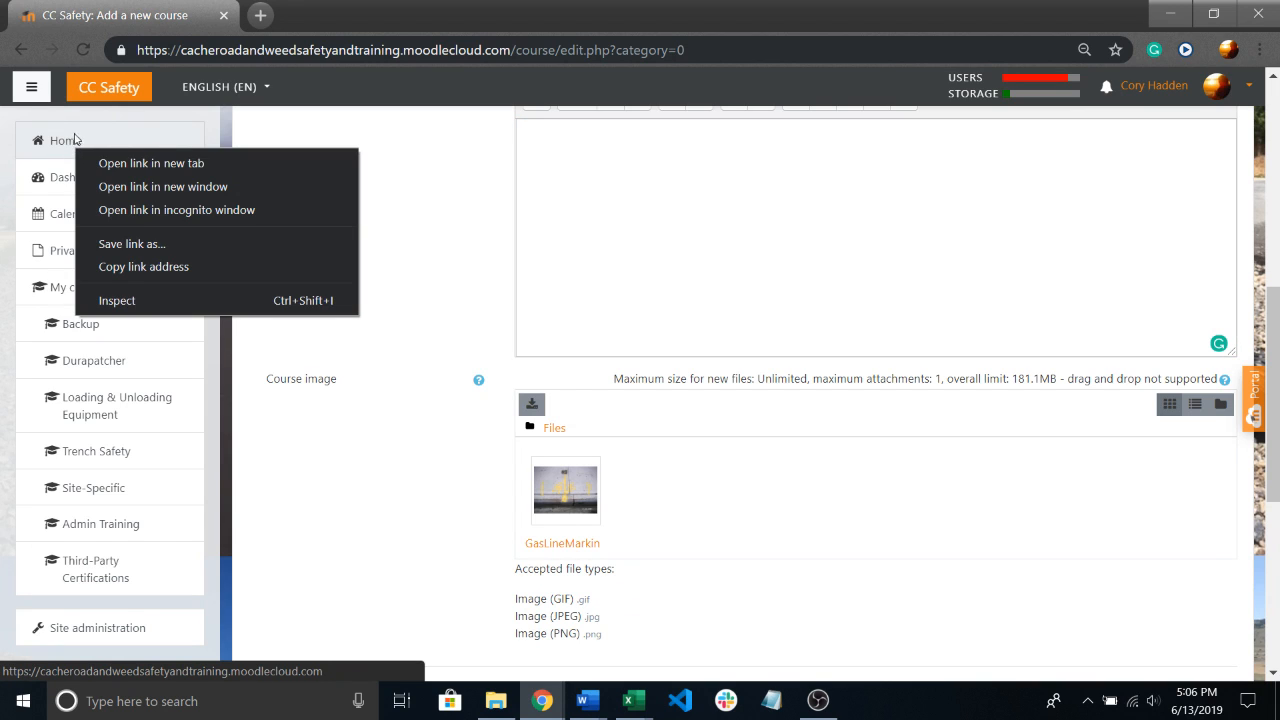
click(131, 165)
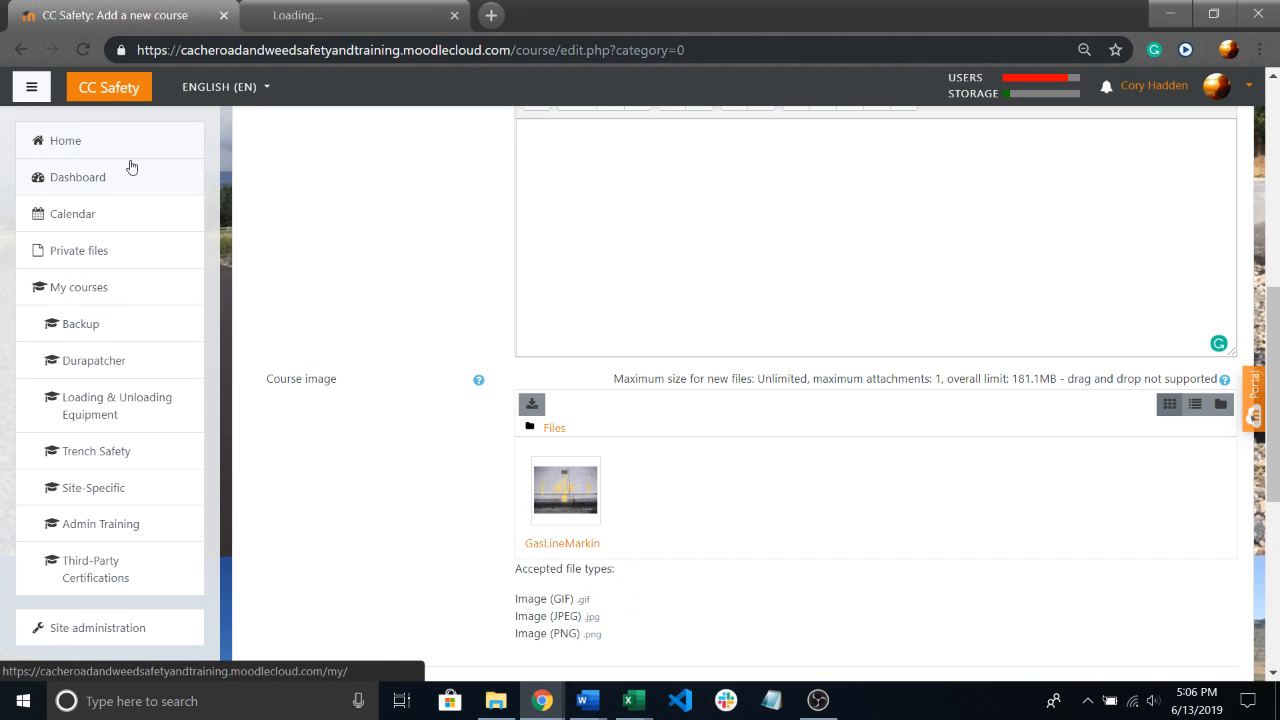
click(365, 15)
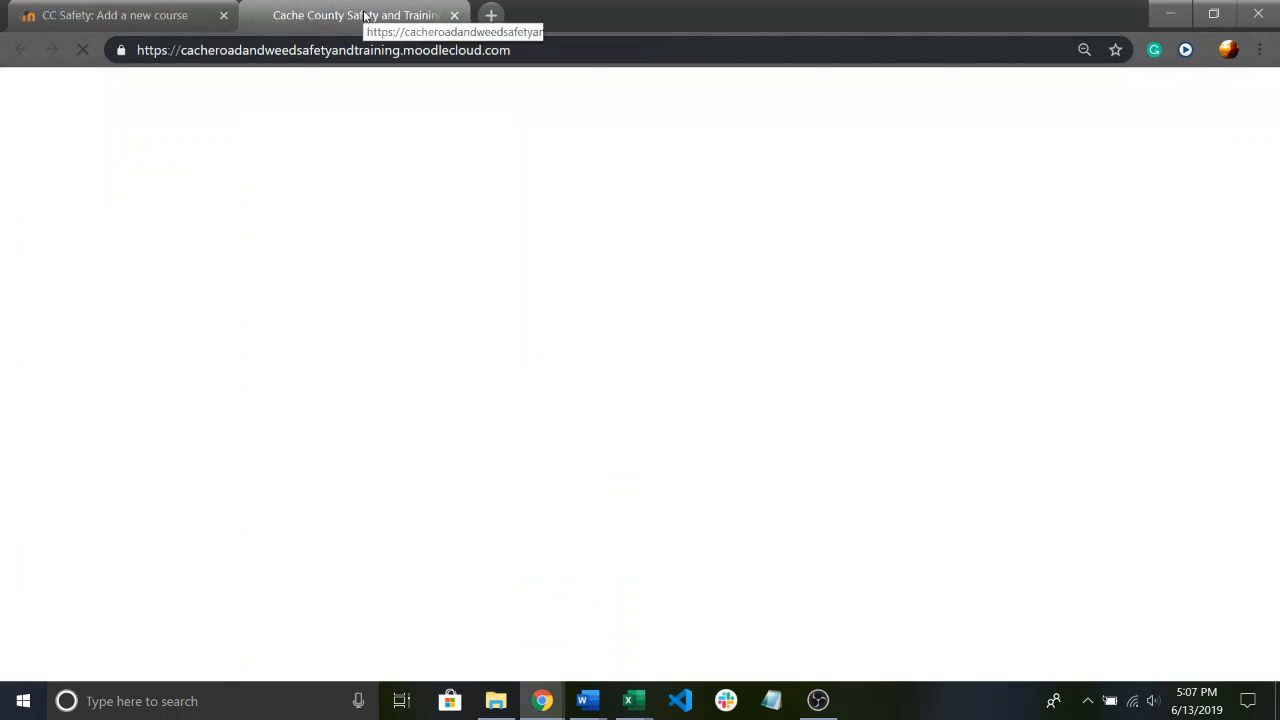
Examine the enrollment, construction status and group training descriptions of the existing courses, and return to the new course form's summary.
scroll(620, 477, down, 6)
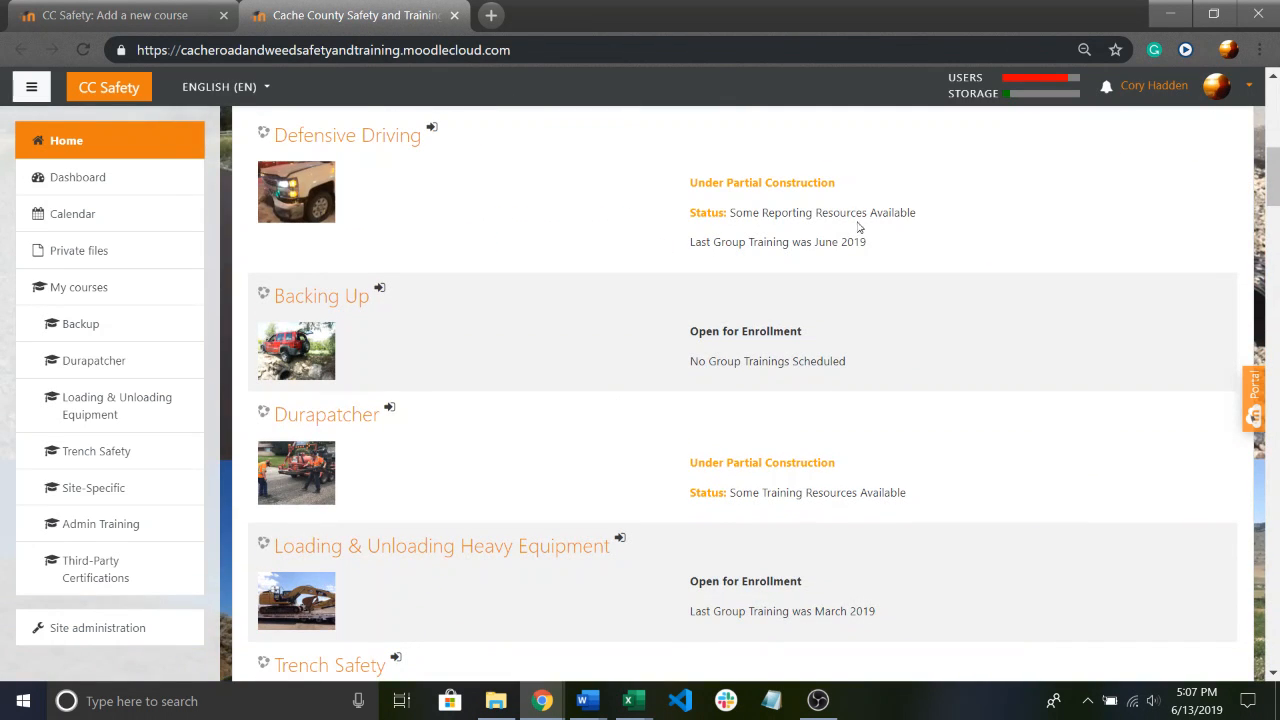
scroll(644, 367, down, 6)
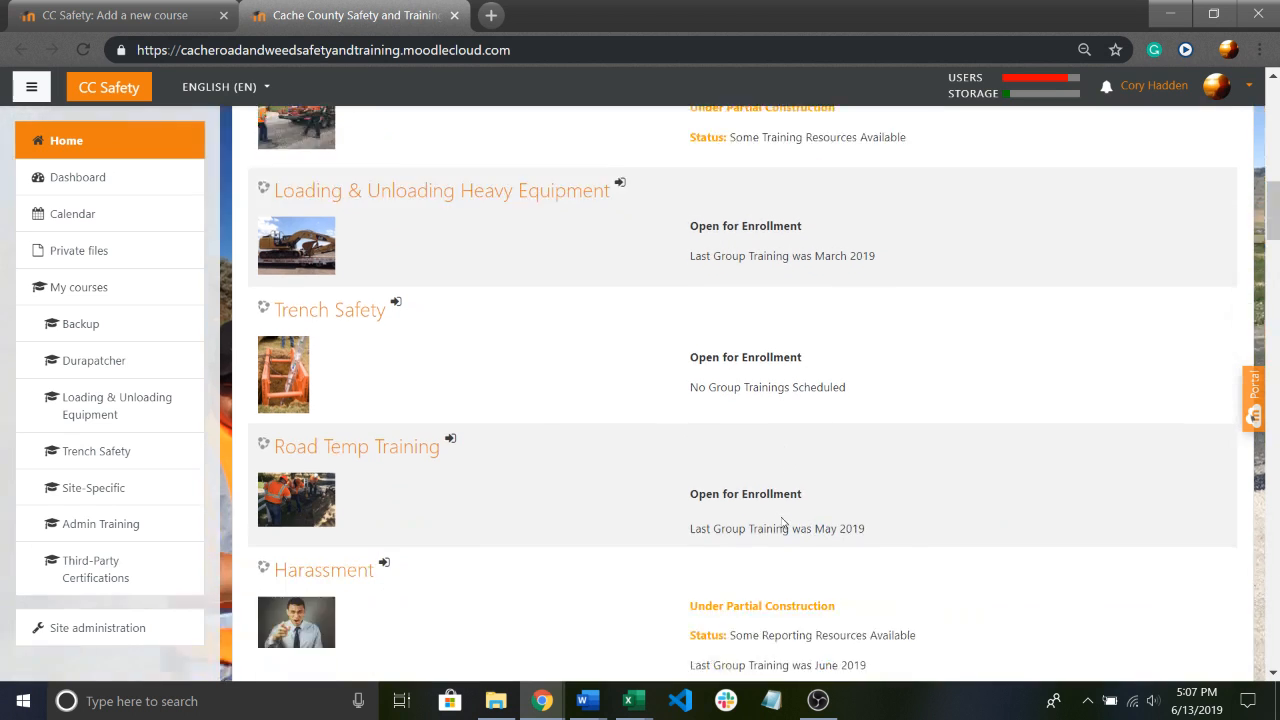
scroll(966, 397, up, 2)
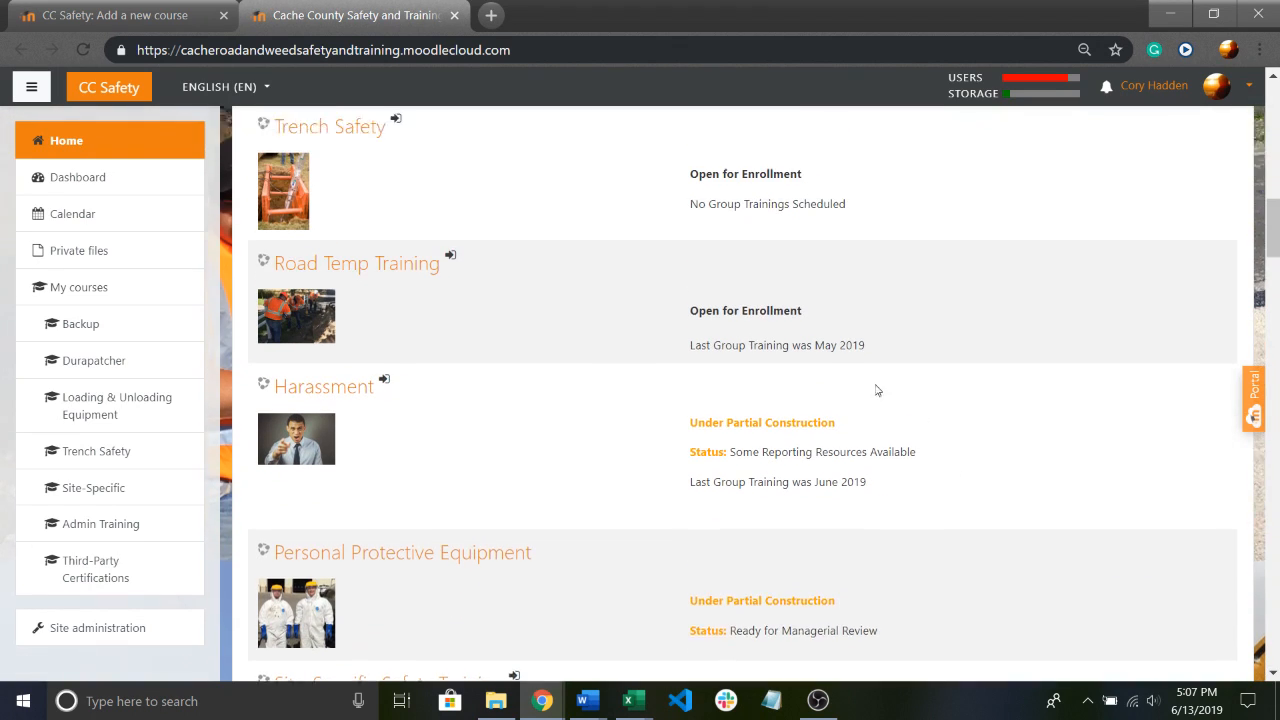
drag(693, 480, 868, 538)
click(838, 450)
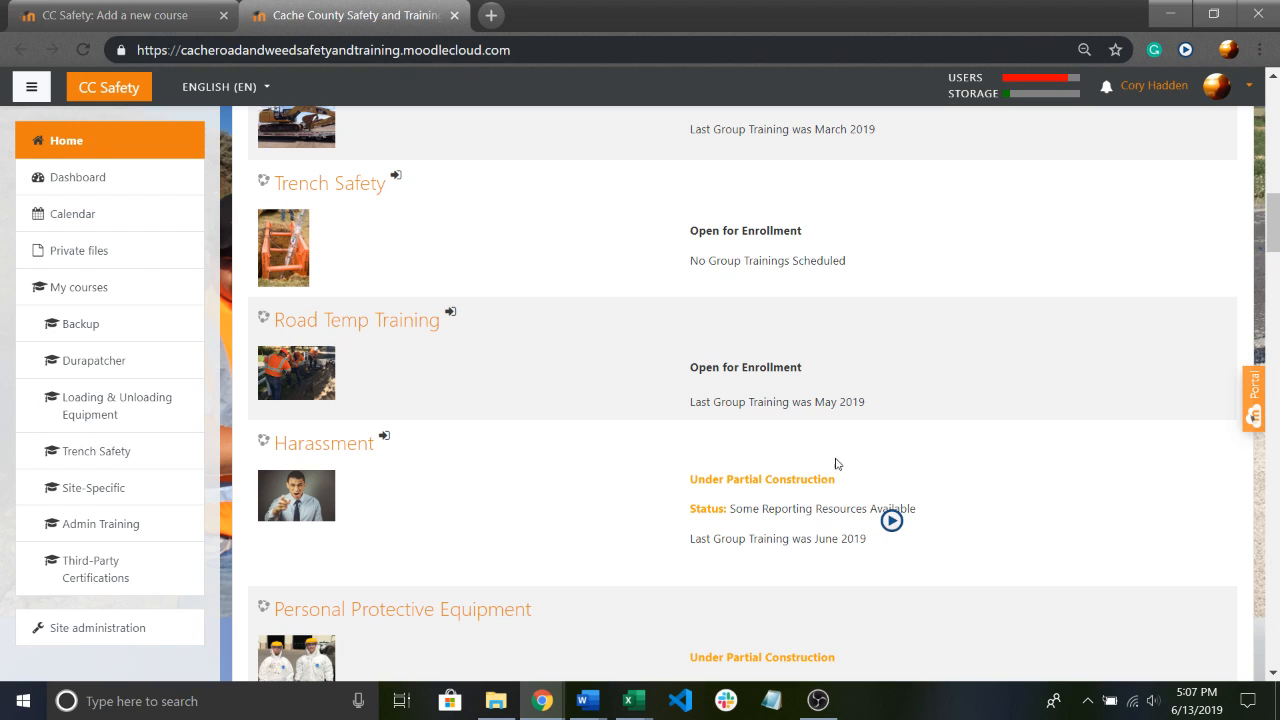
scroll(751, 457, down, 2)
drag(707, 316, 810, 364)
click(783, 328)
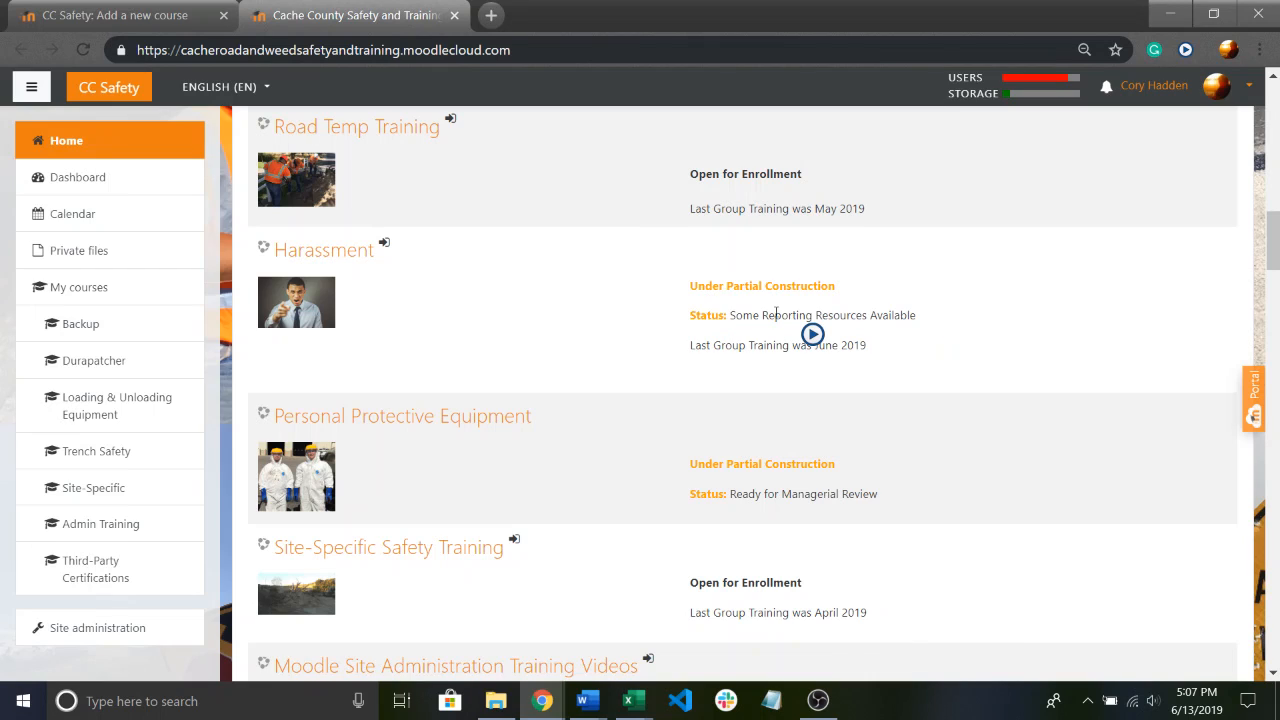
drag(730, 315, 917, 314)
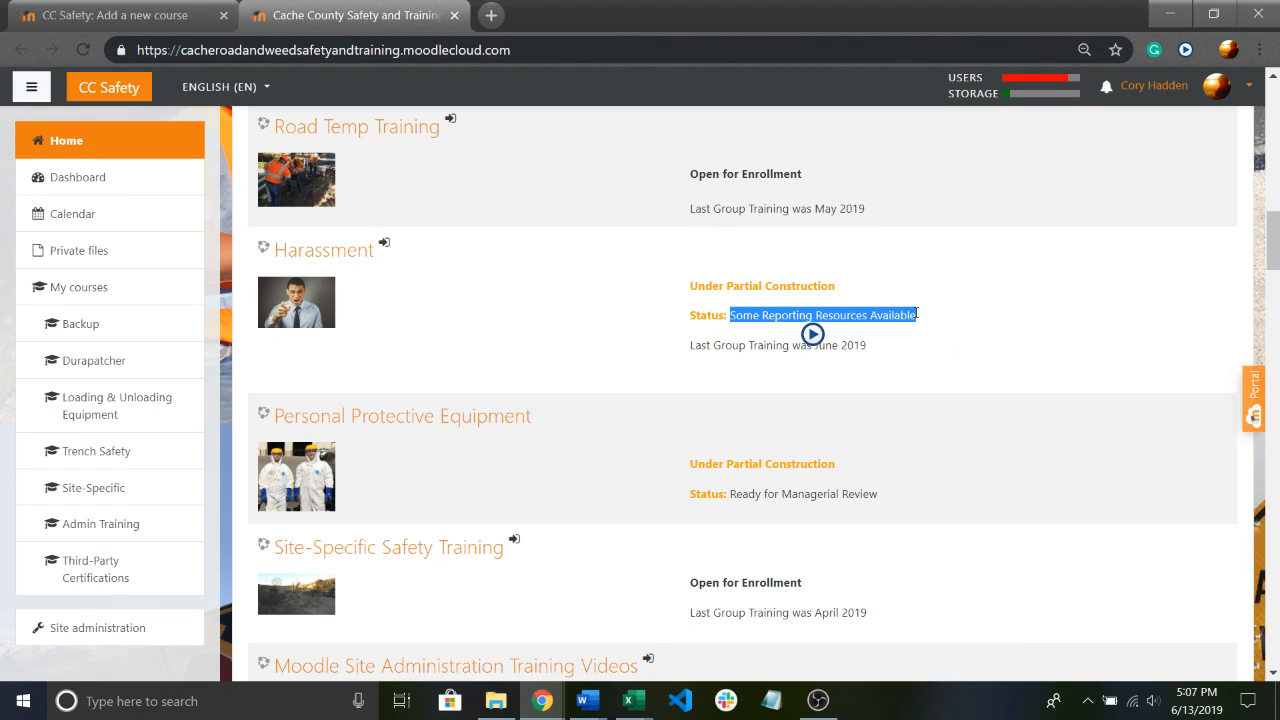
drag(689, 281, 904, 355)
drag(693, 209, 876, 210)
scroll(814, 323, up, 1)
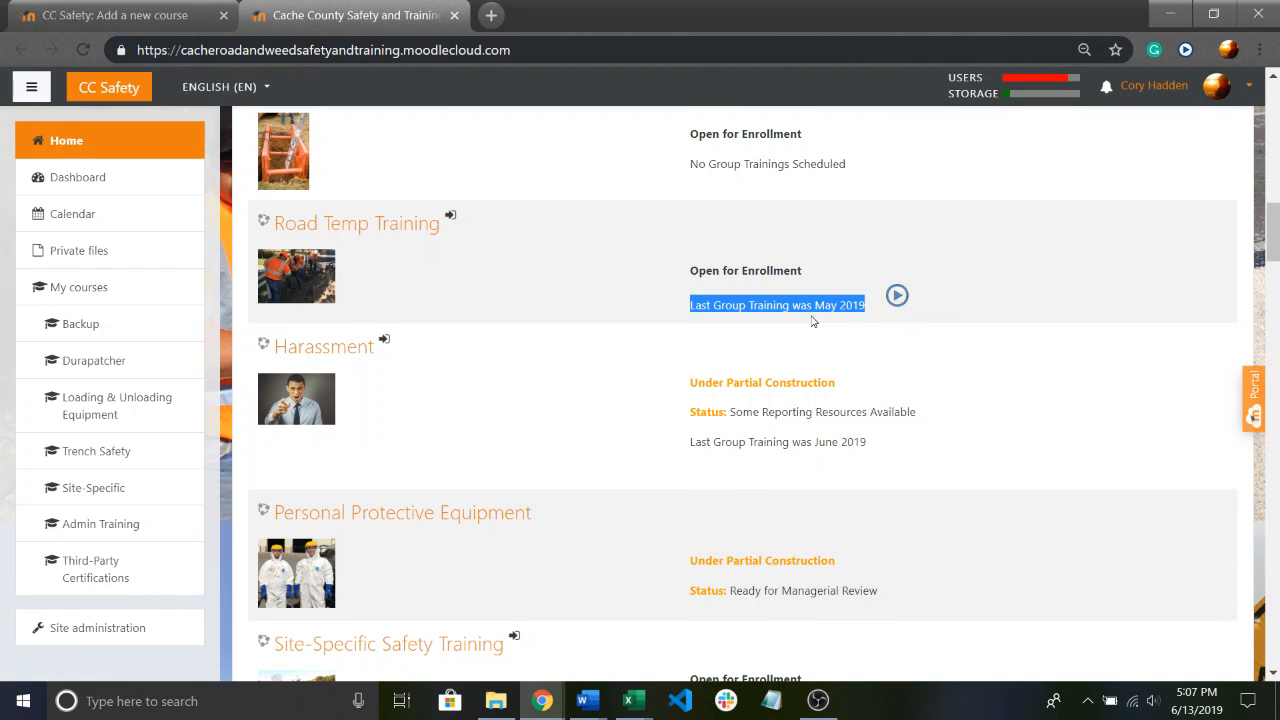
scroll(788, 328, up, 5)
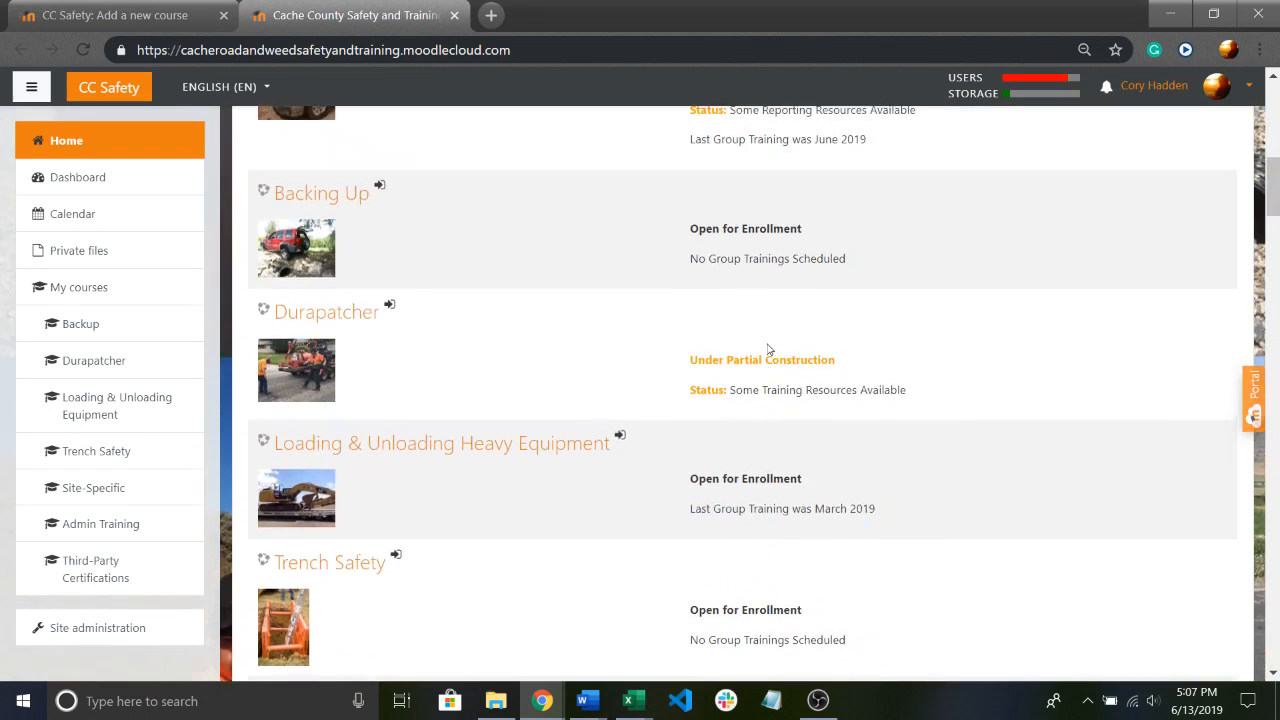
click(168, 10)
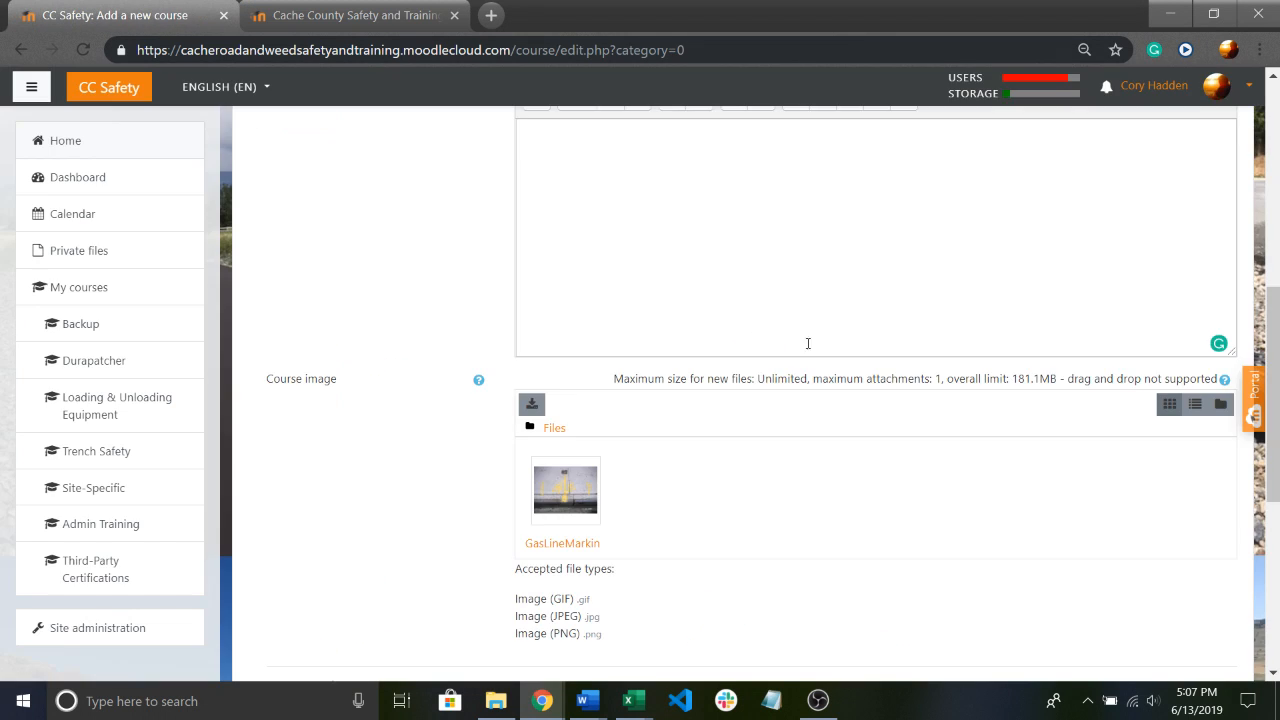
scroll(640, 330, up, 2)
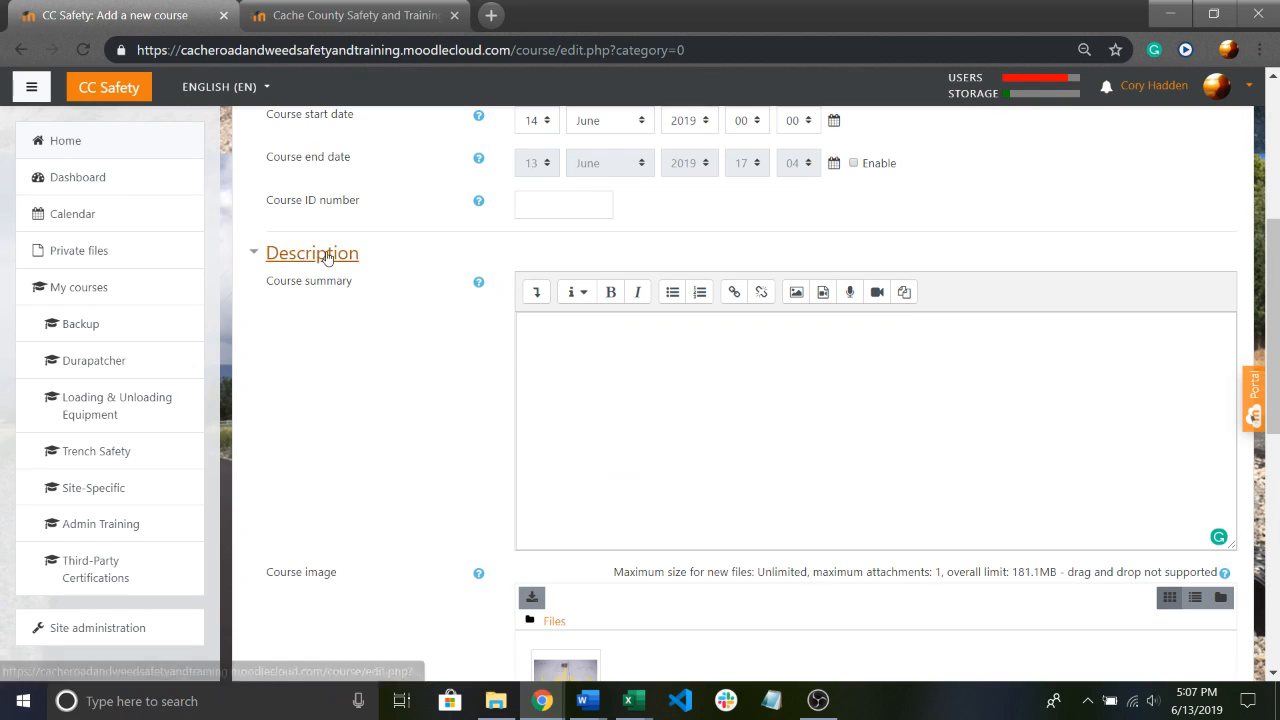
Copy the Durapatcher course's "Under Partial Construction" and "Status: Some Training Resources Available" text from the Home page.
click(350, 26)
scroll(726, 369, down, 1)
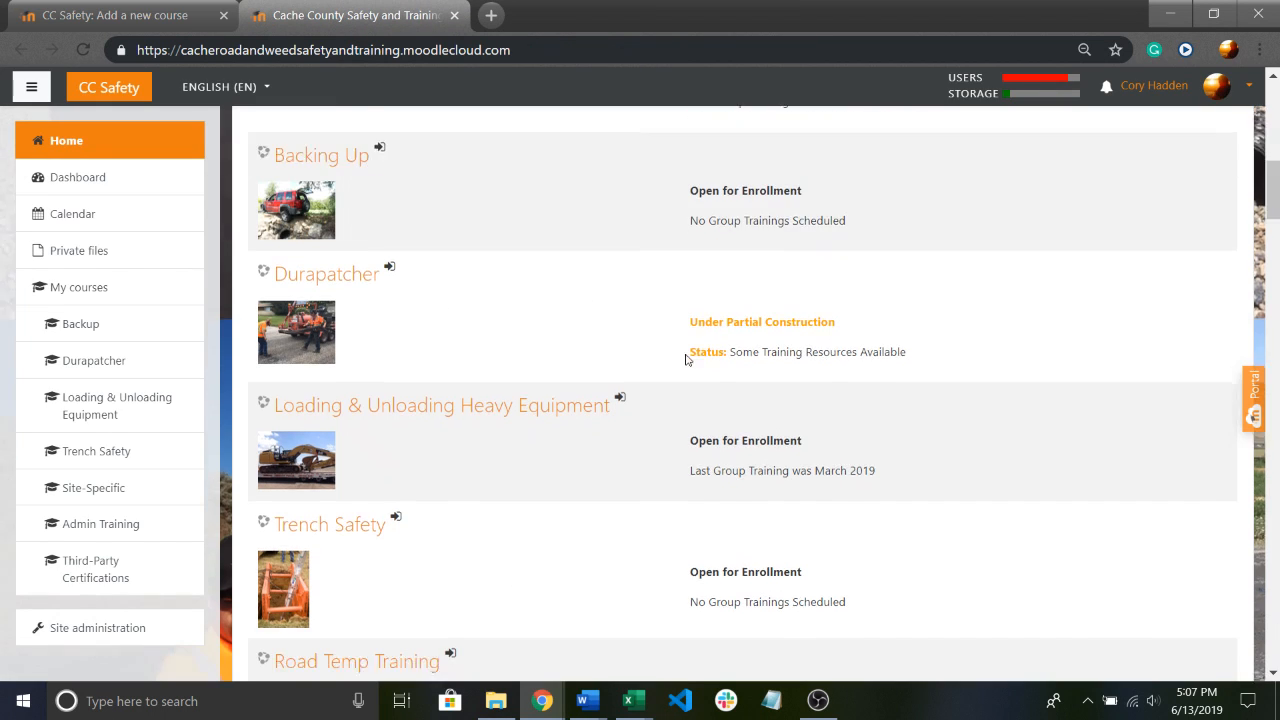
drag(689, 270, 926, 309)
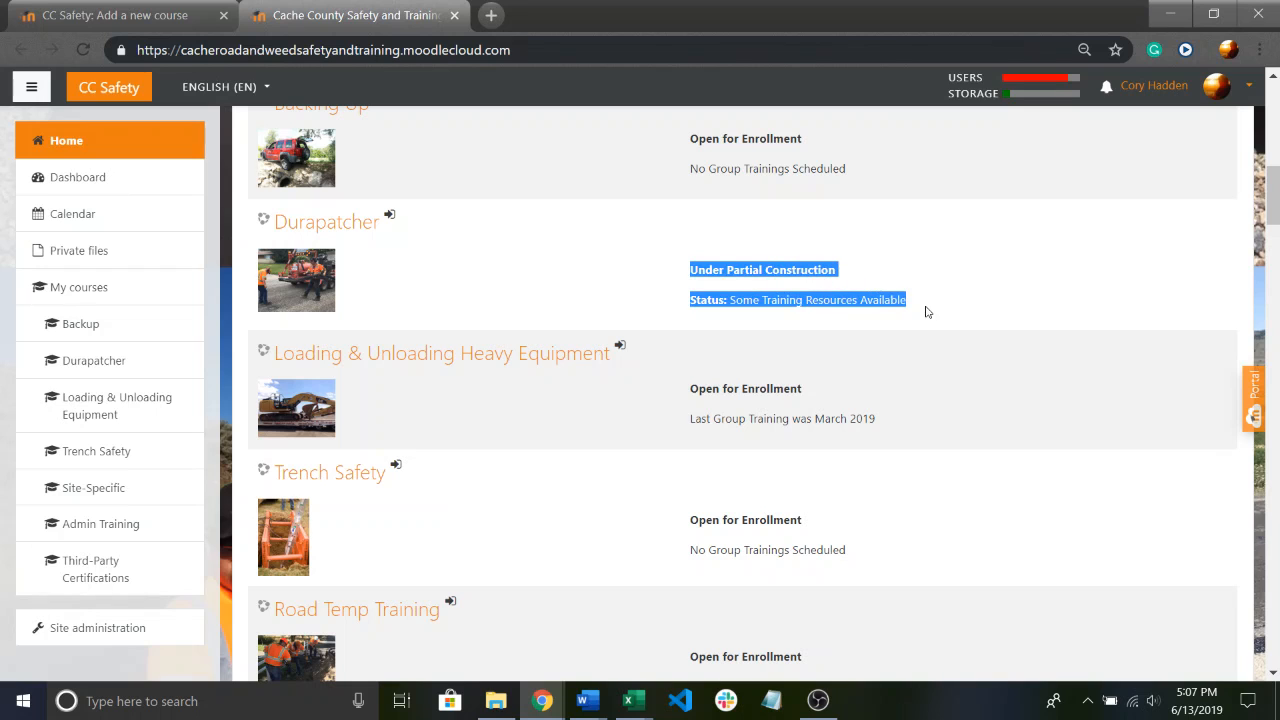
right_click(821, 307)
click(846, 320)
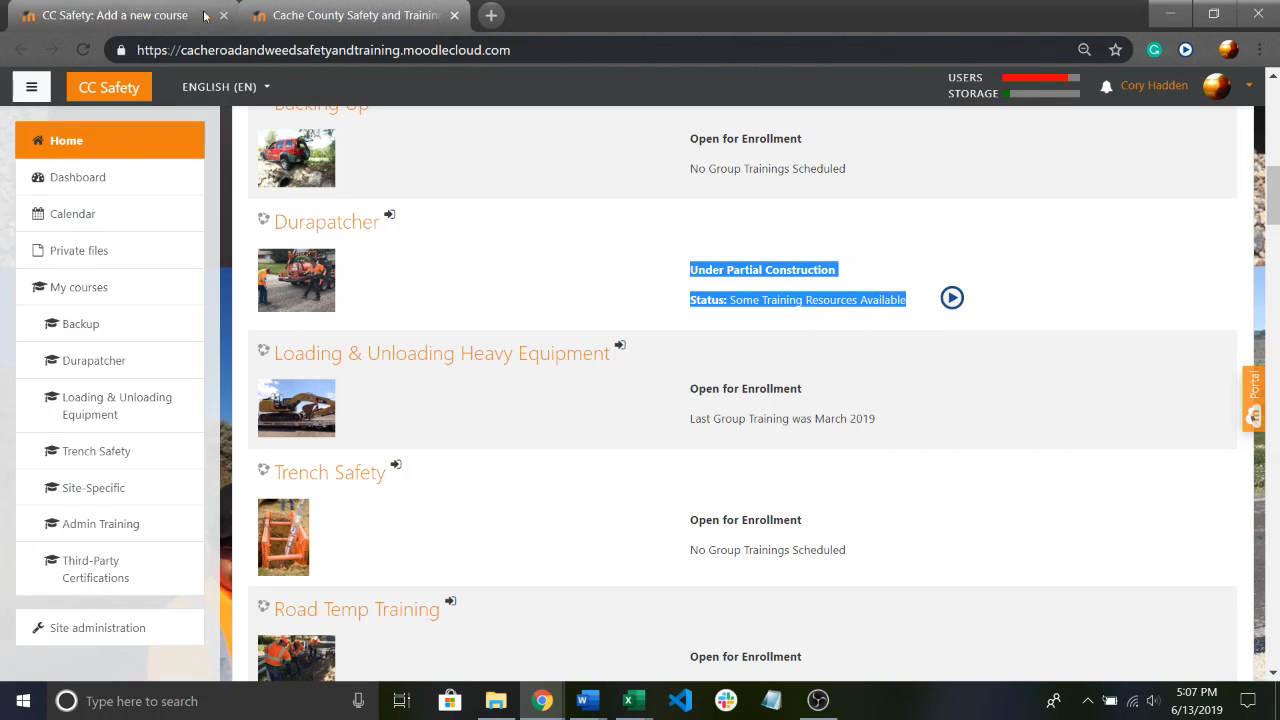
Paste the copied status text into the new course's summary and remove the blank line above it.
click(115, 15)
right_click(630, 350)
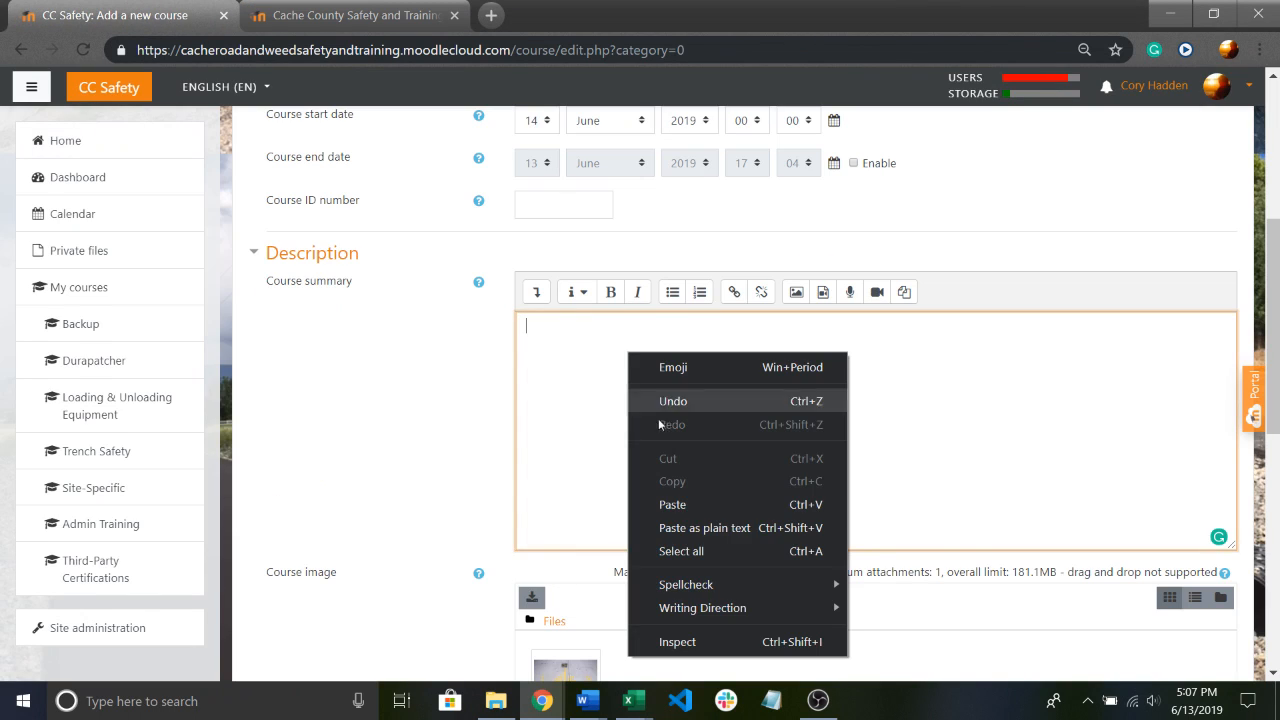
click(693, 496)
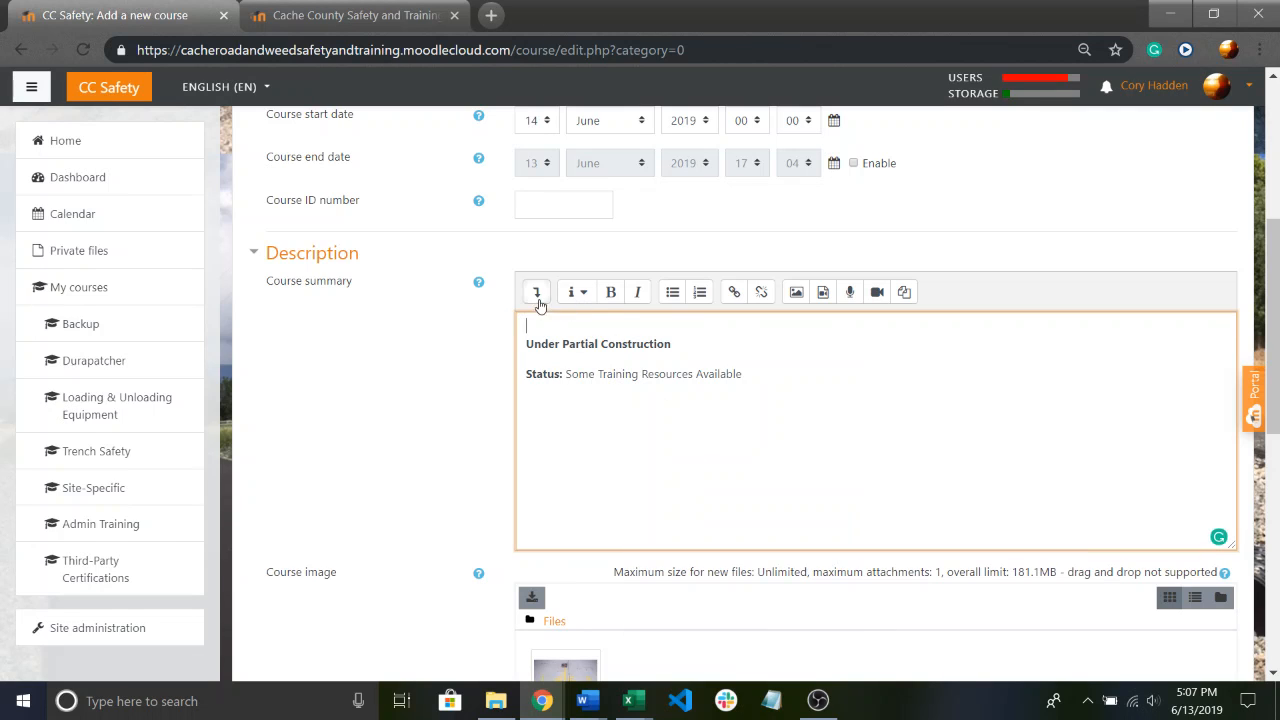
key(Delete)
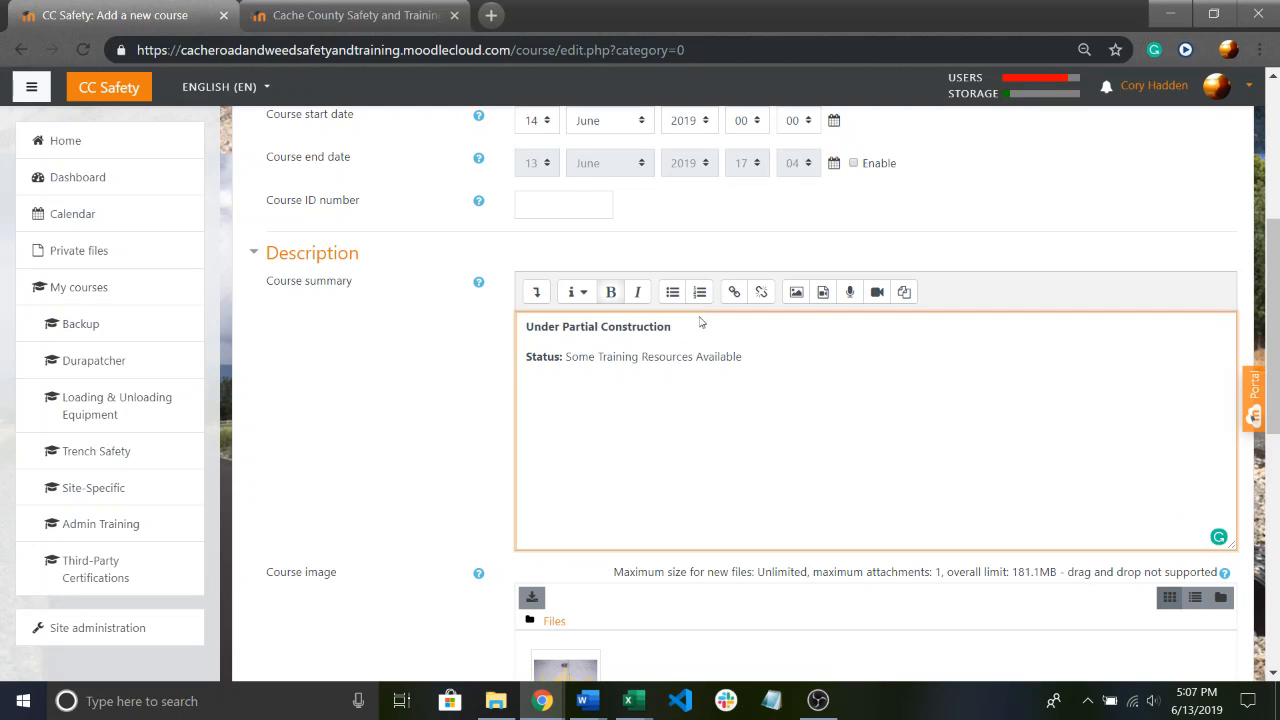
In the summary's HTML source, add style="color: orange" to the bold tag around "Under Partial Construction".
click(536, 292)
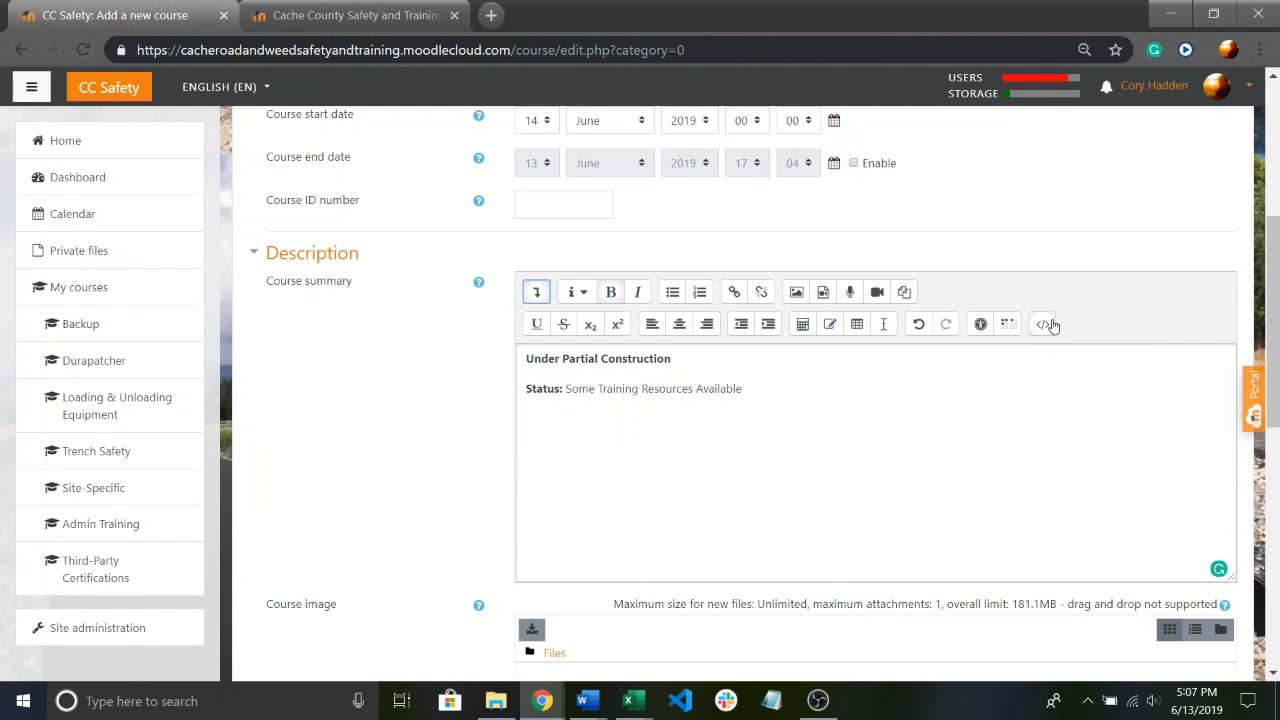
click(1045, 324)
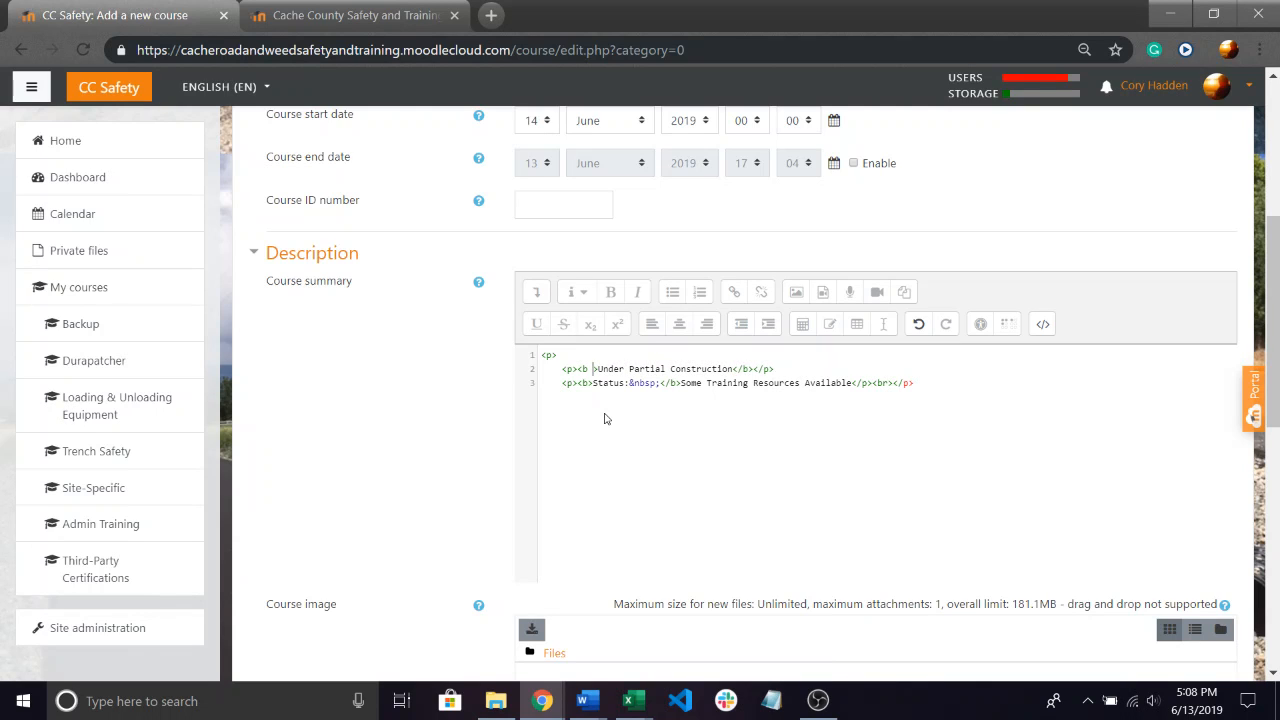
text(style=)
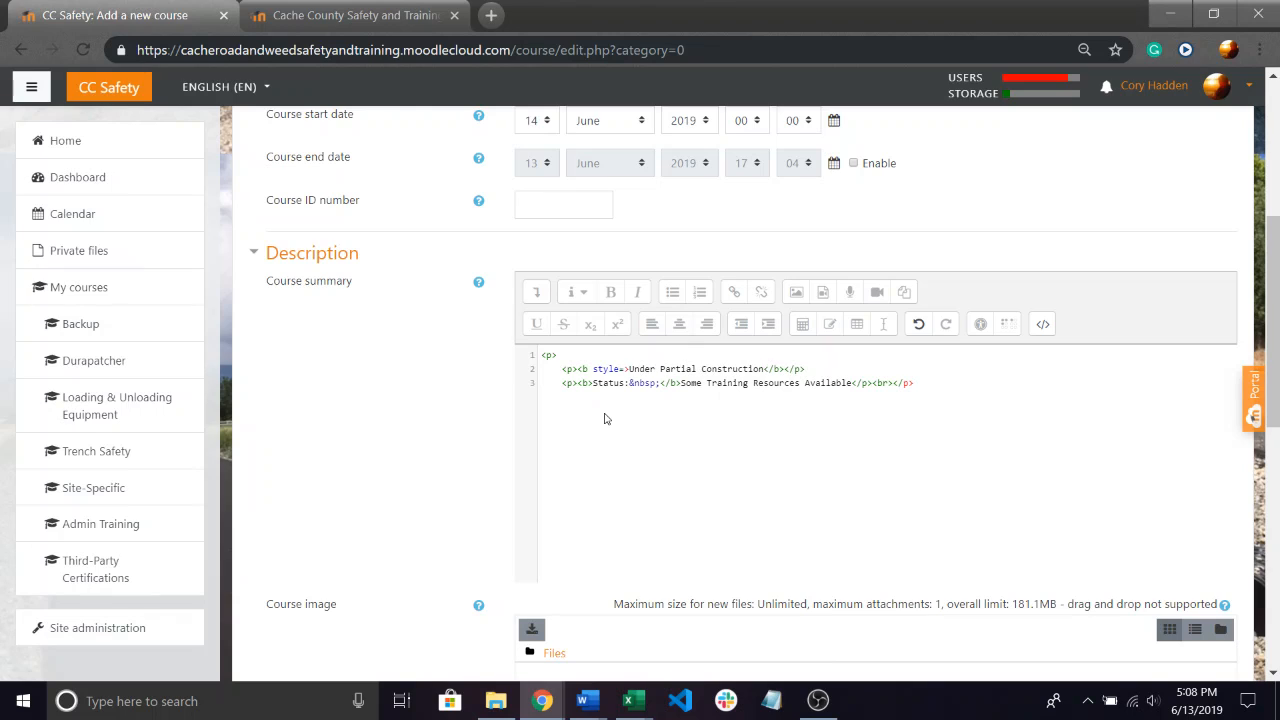
text(")
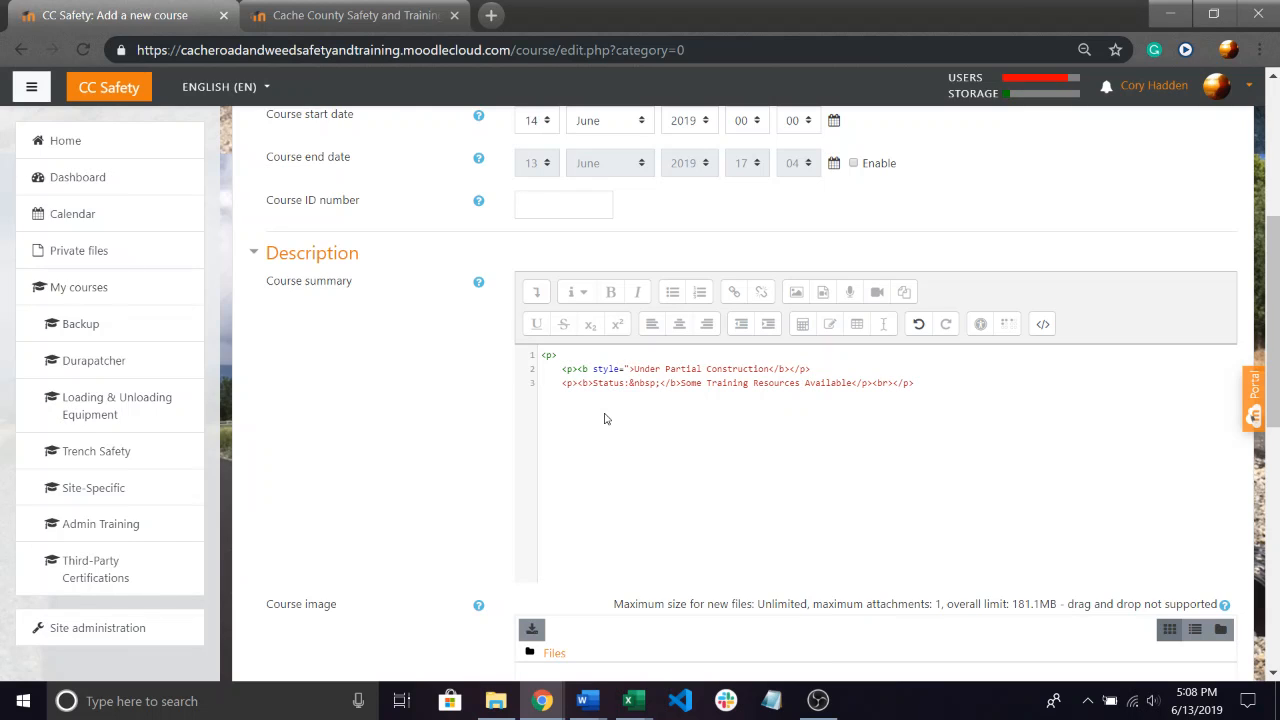
text(color)
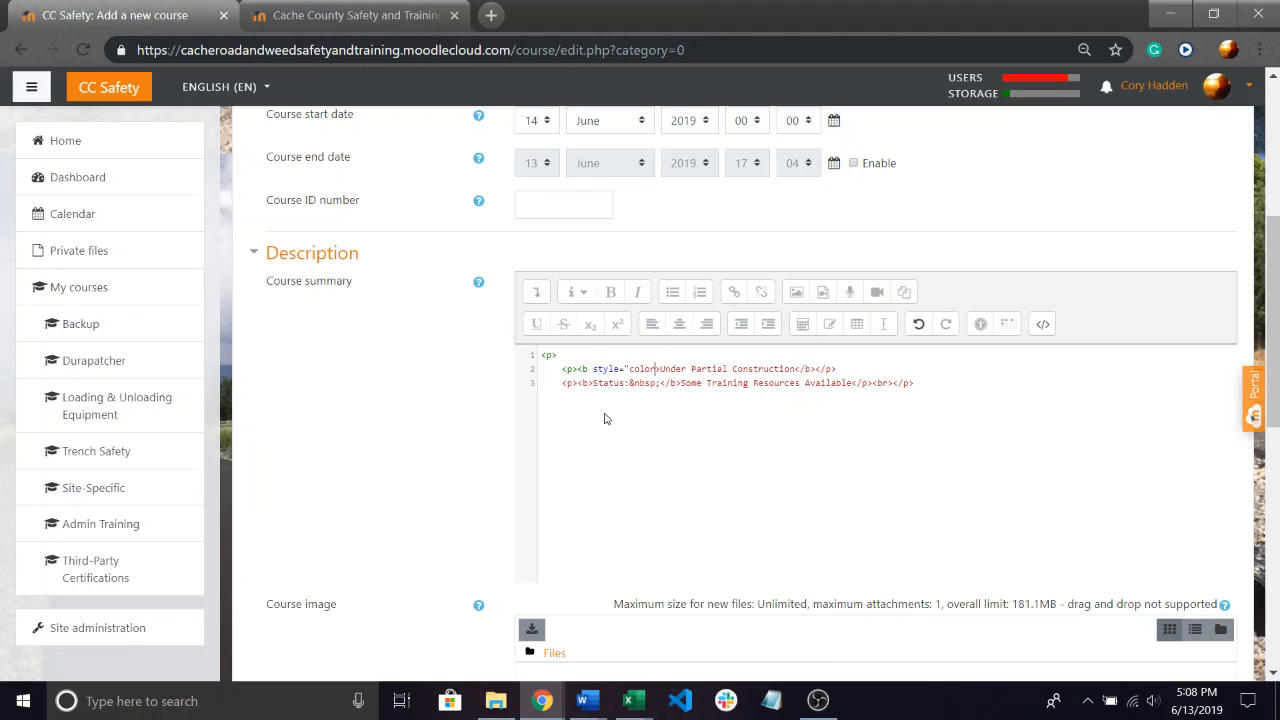
text(: )
text(org)
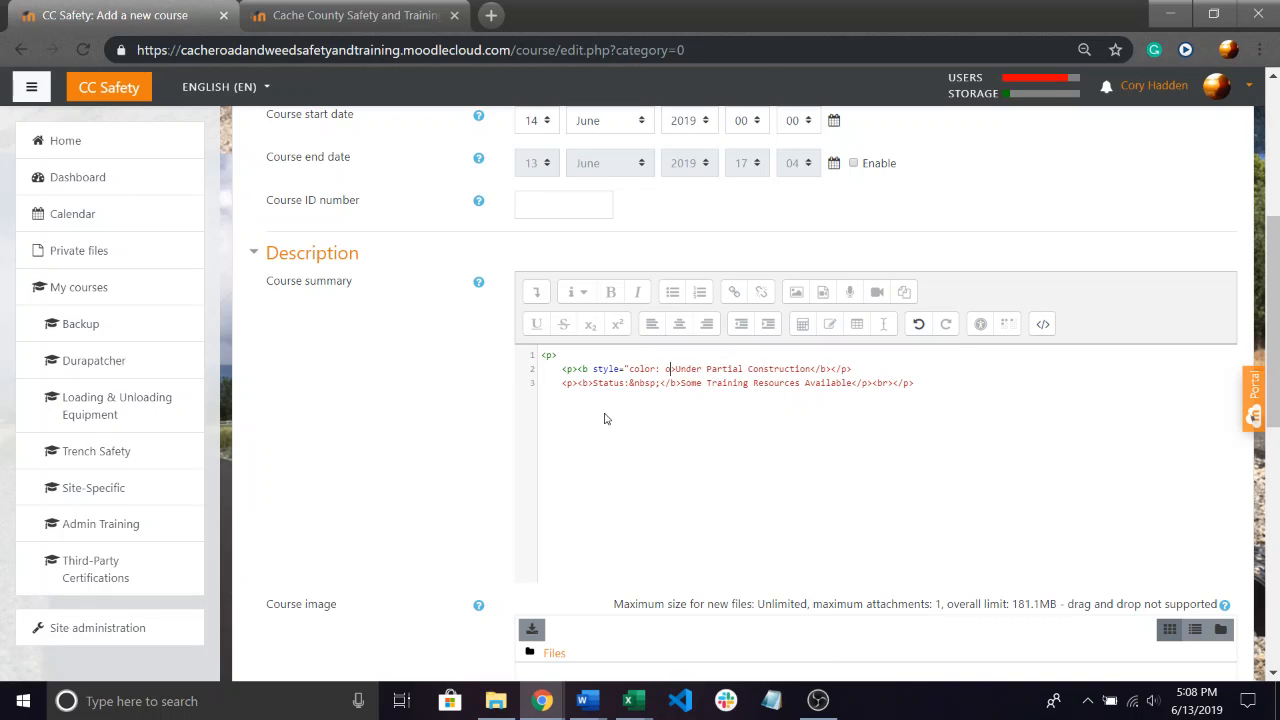
text(nge)
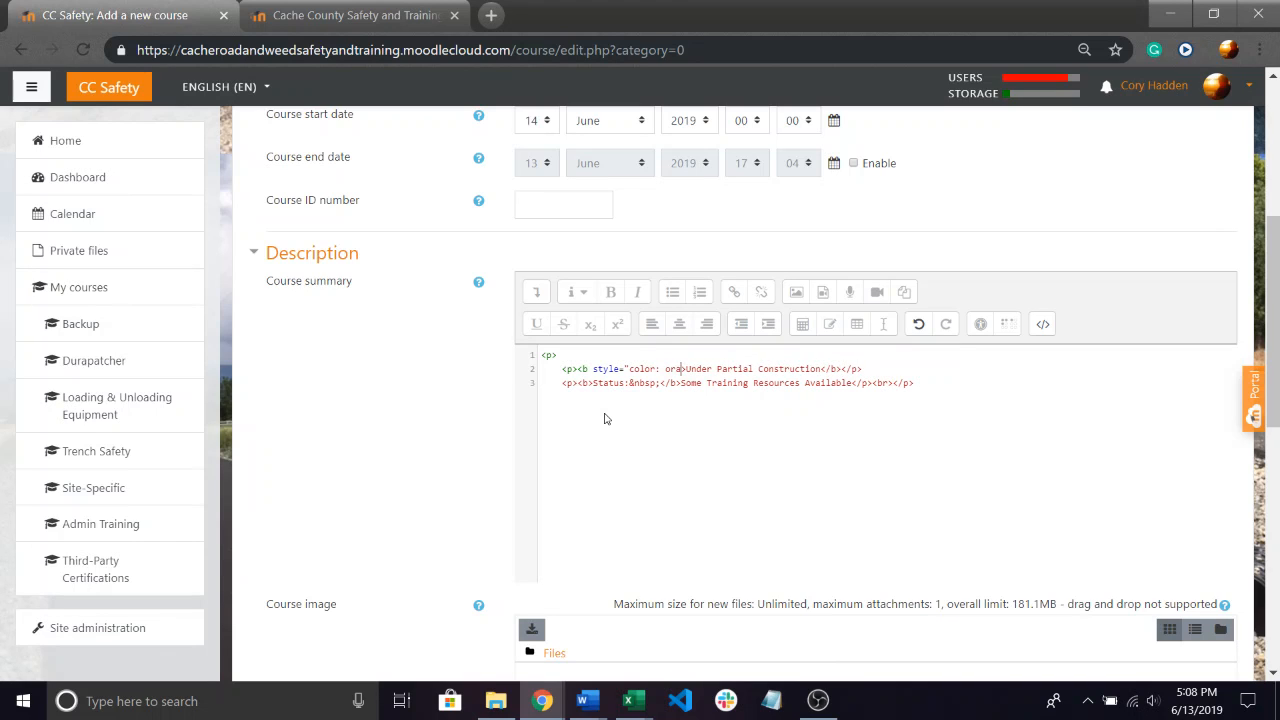
text(")
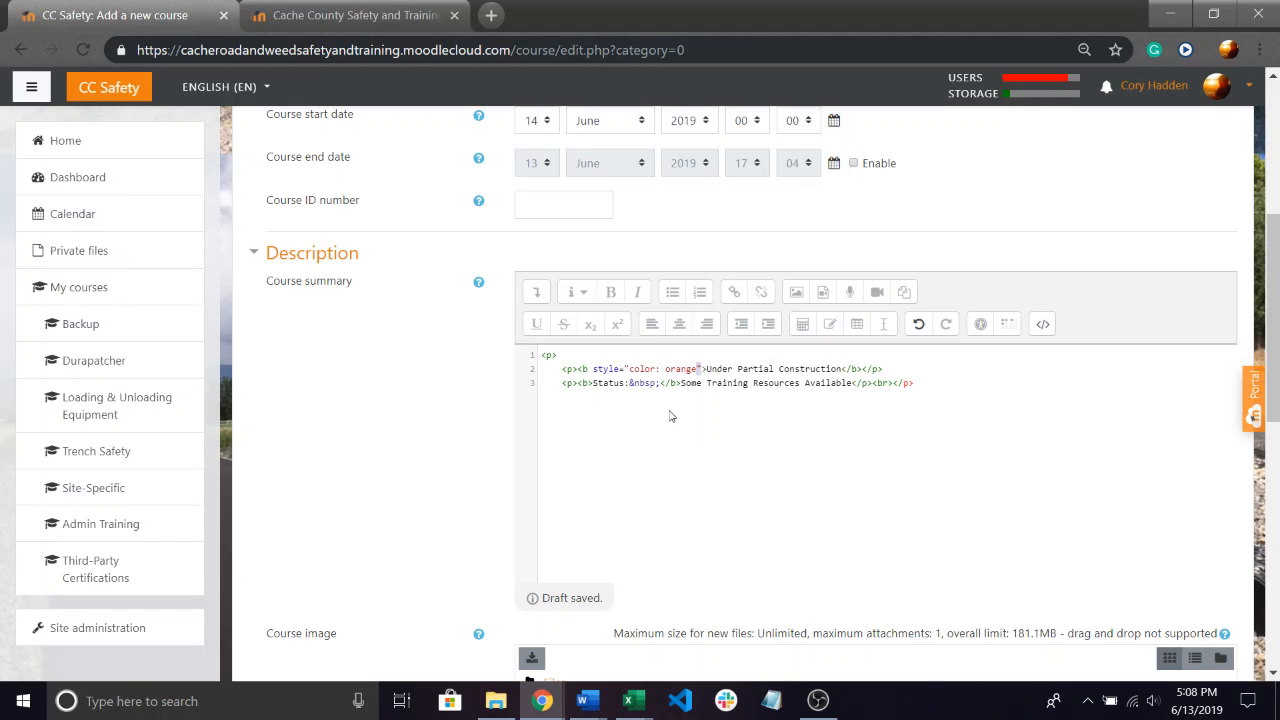
Copy the style="color: orange" attribute into the bold tag around "Status:" and return to the formatted summary view.
key(shift+Left)
key(shift+Left)
key(shift+Left)
key(shift+Left)
key(shift+Left)
key(shift+Left)
key(shift+Left)
key(shift+Left)
key(shift+Left)
key(shift+Left)
key(shift+Left)
key(shift+Left)
key(shift+Left)
key(shift+Left)
key(shift+Left)
key(shift+Left)
key(shift+Left)
key(shift+Left)
key(shift+Left)
key(shift+Left)
key(ctrl+c)
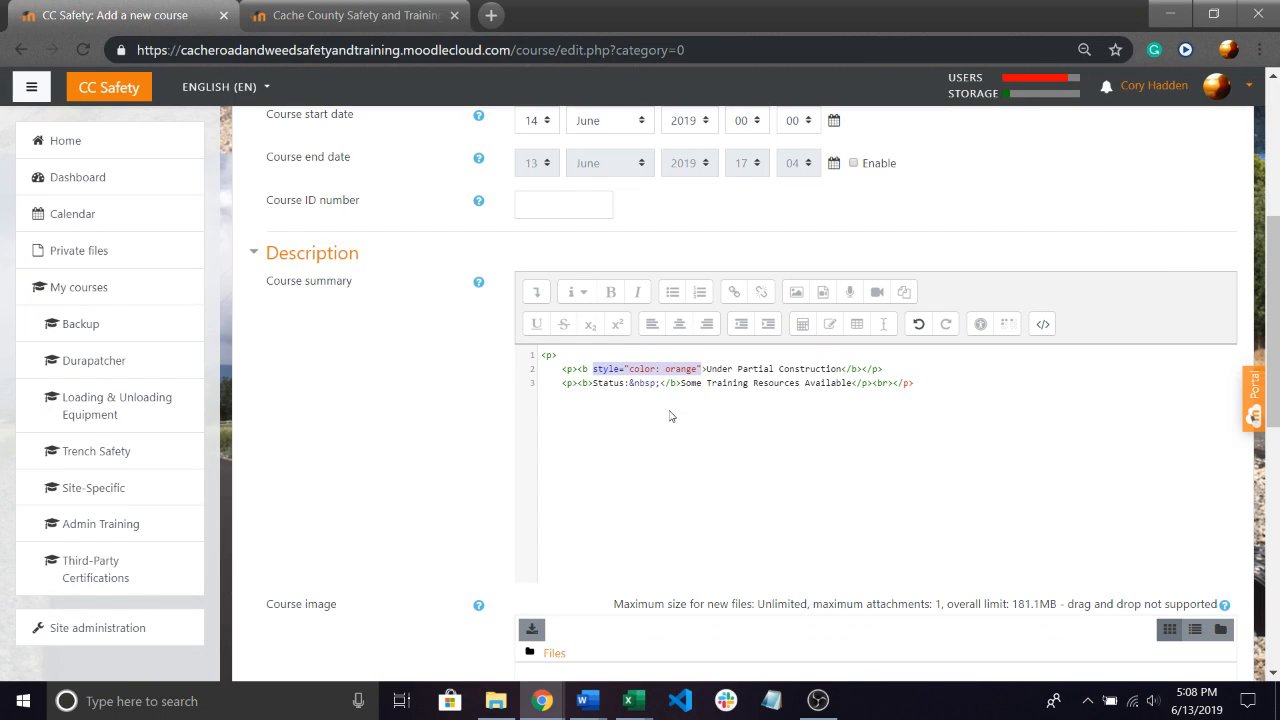
click(631, 414)
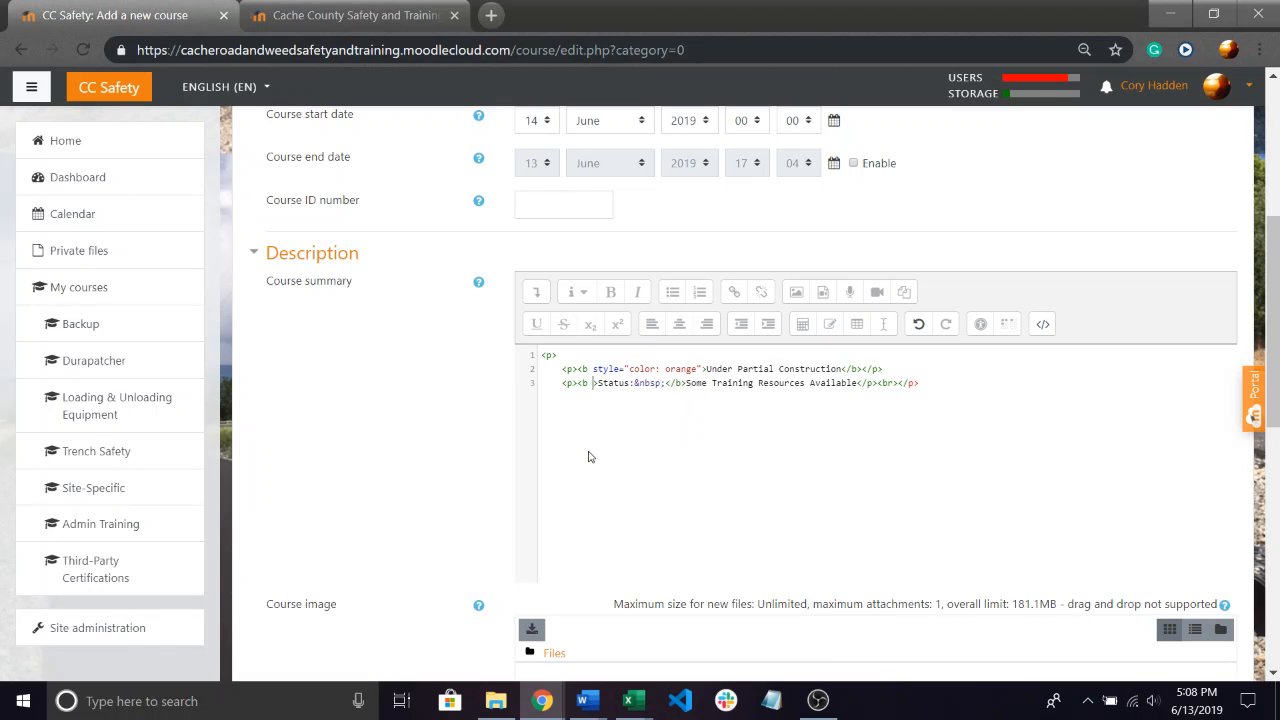
key(ctrl+v)
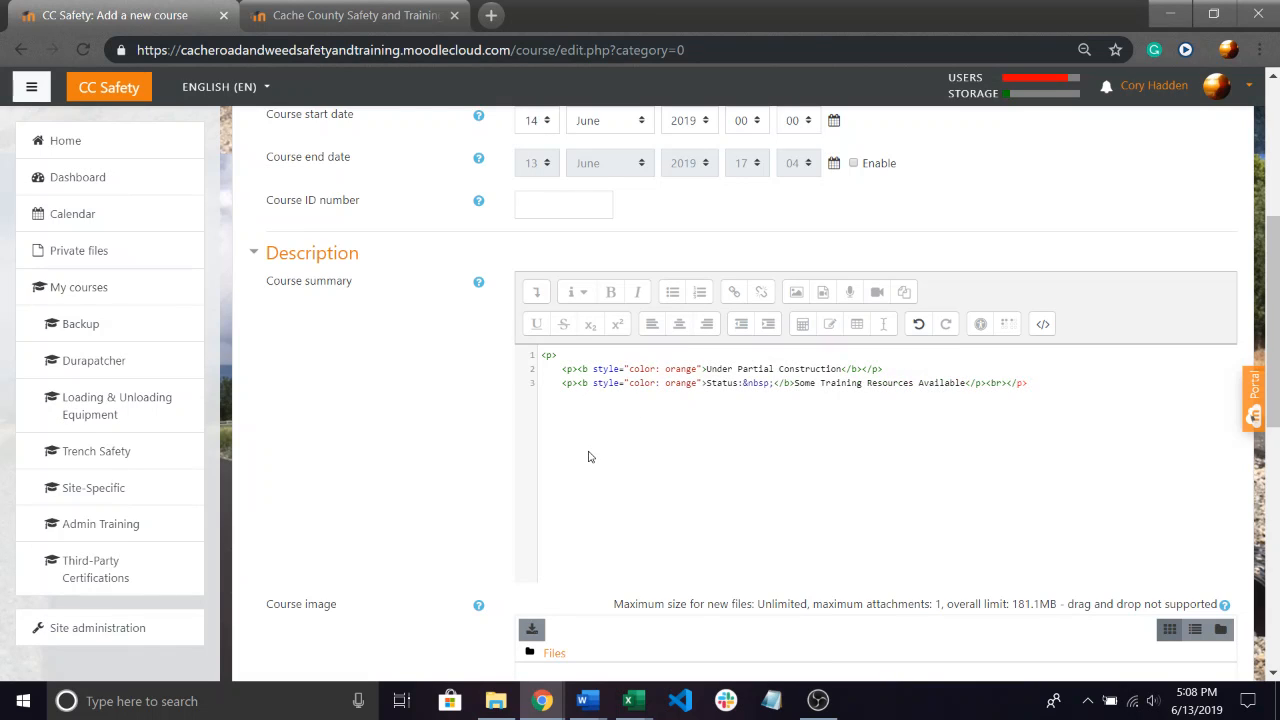
click(1043, 323)
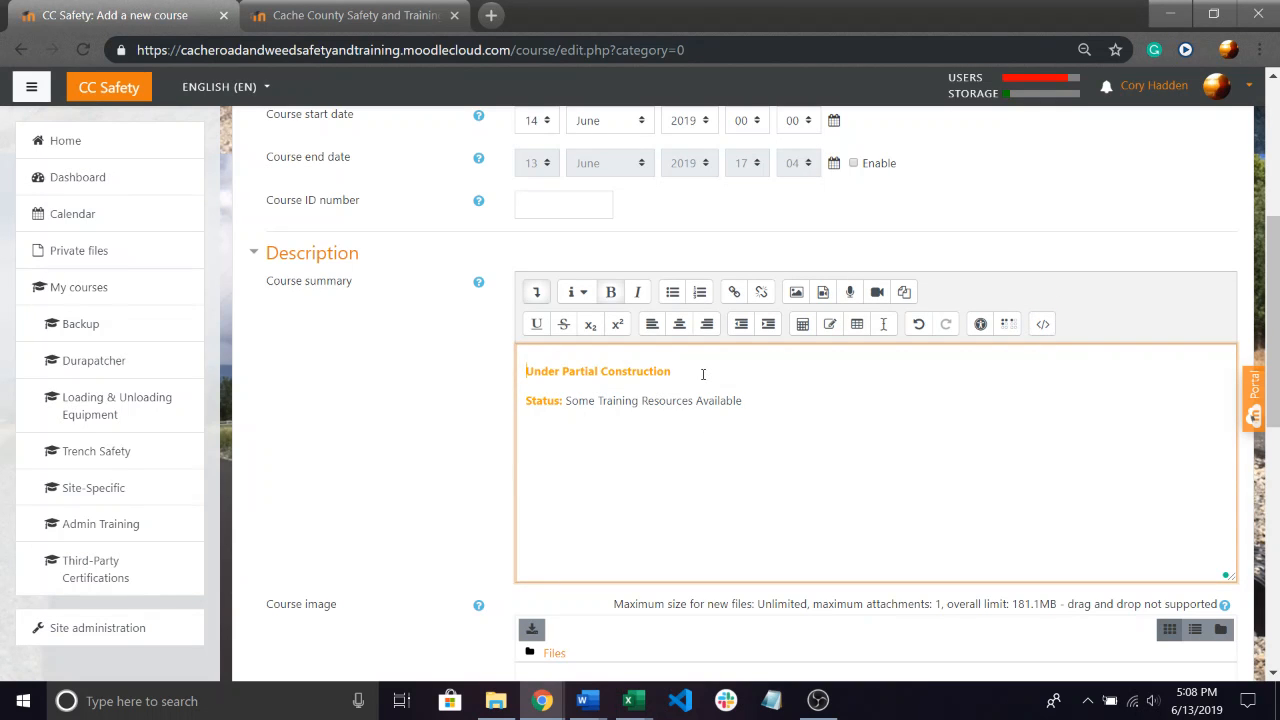
Review the course summary and the remaining form sections, including the Completion tracking setting.
scroll(678, 371, down, 6)
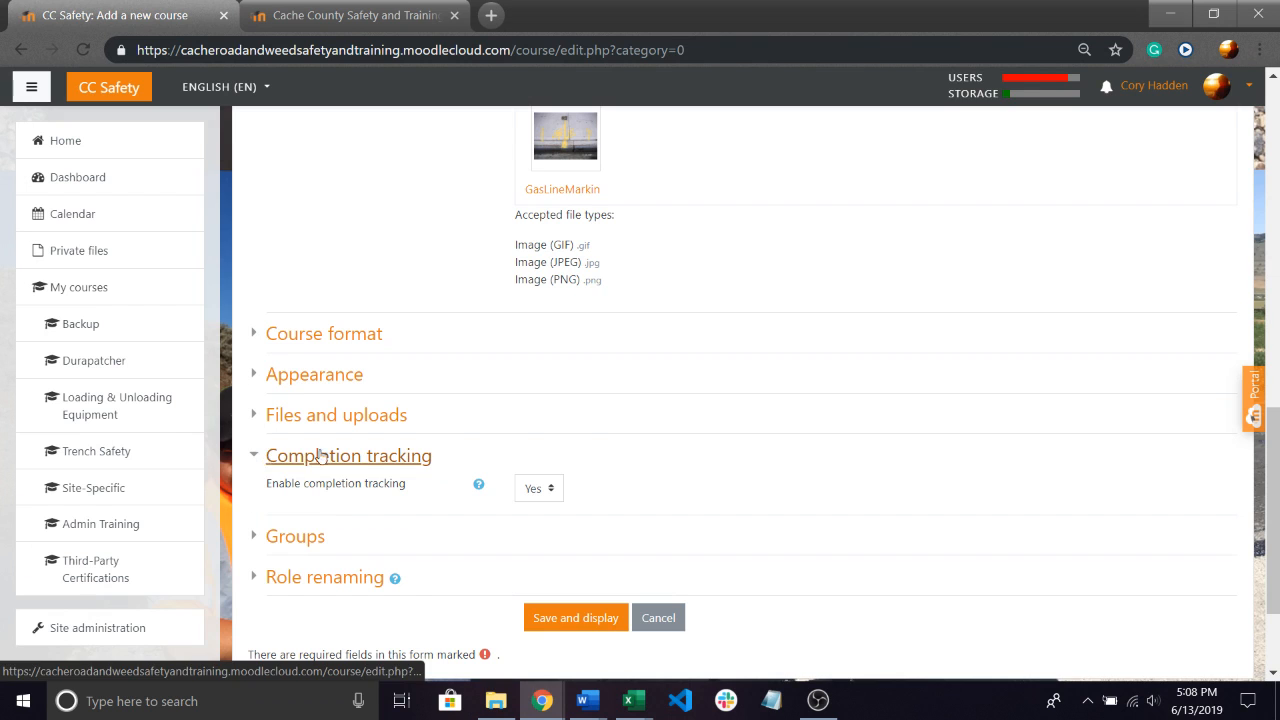
scroll(495, 420, up, 2)
scroll(477, 260, up, 4)
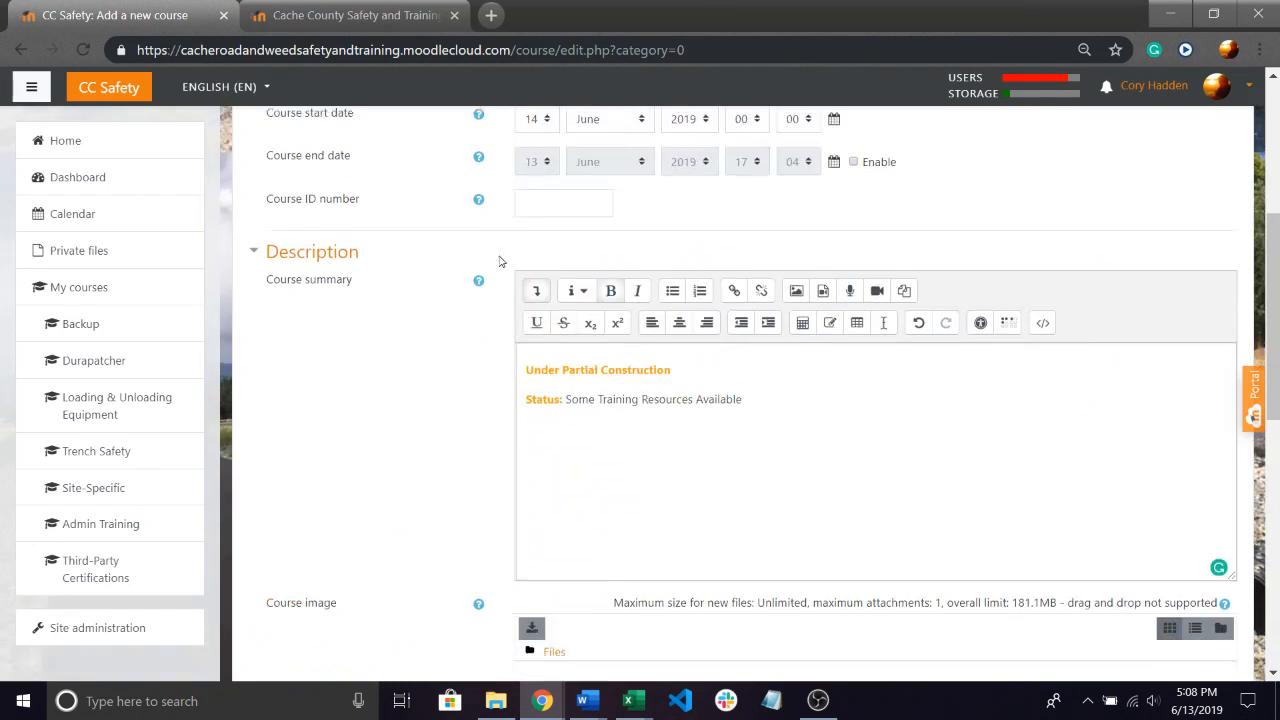
scroll(491, 294, down, 7)
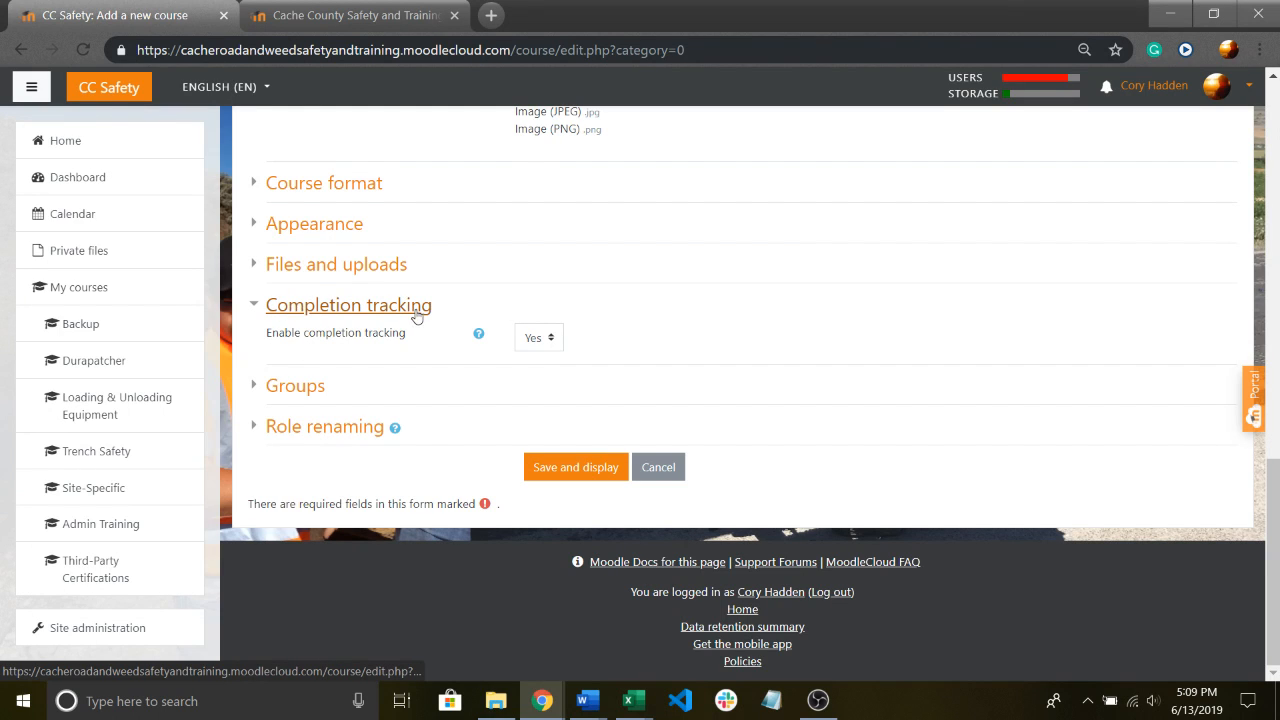
Keep completion tracking set to Yes and save the new Blue Stakes & Excavation course.
click(557, 346)
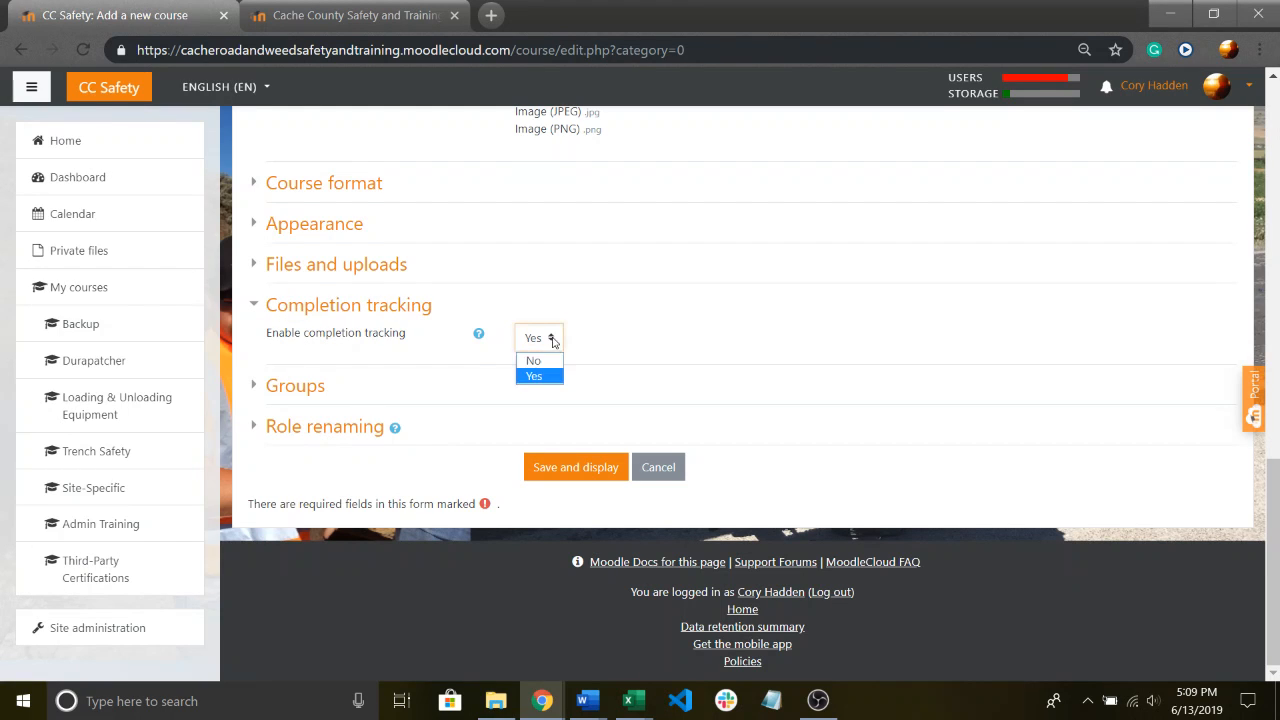
click(545, 378)
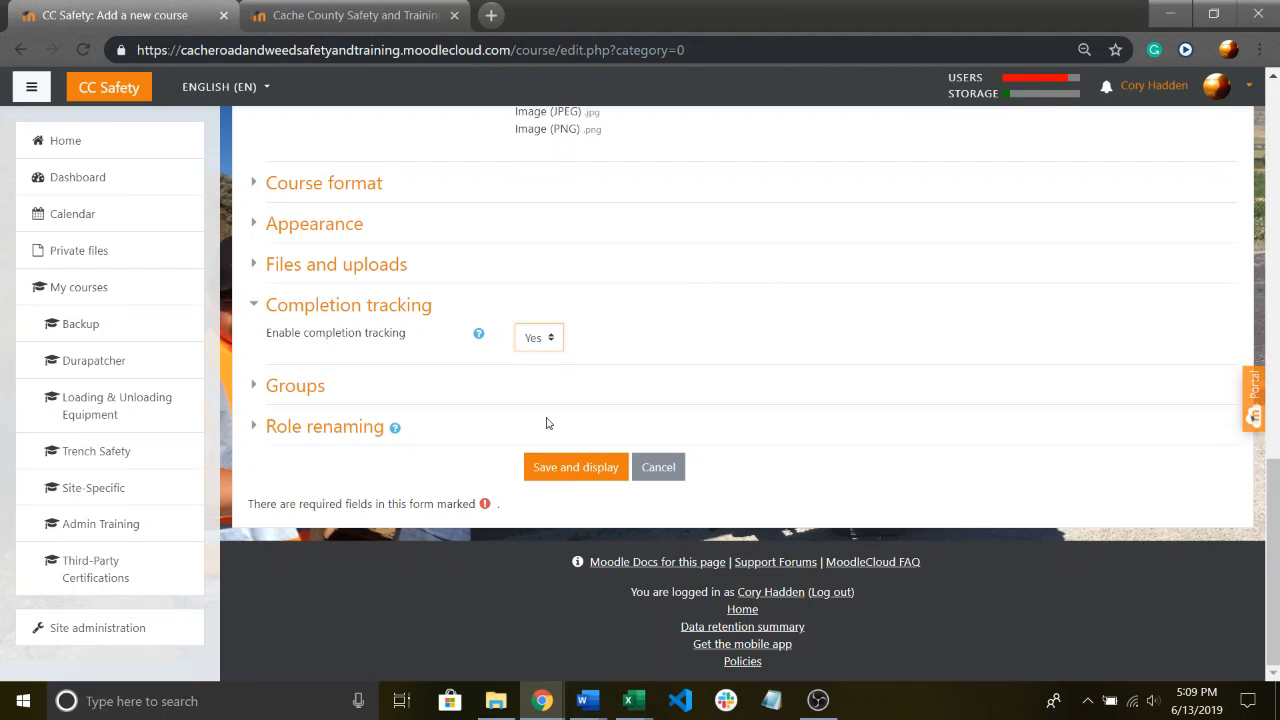
click(577, 471)
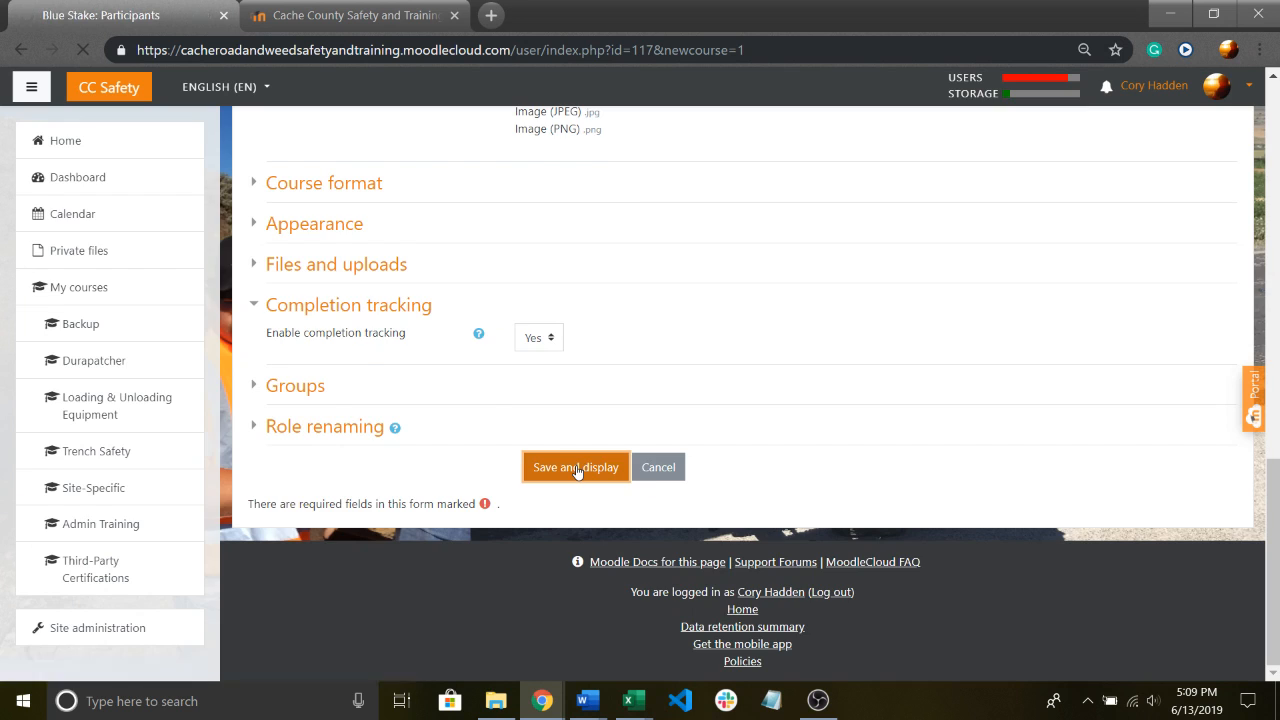
scroll(623, 420, down, 2)
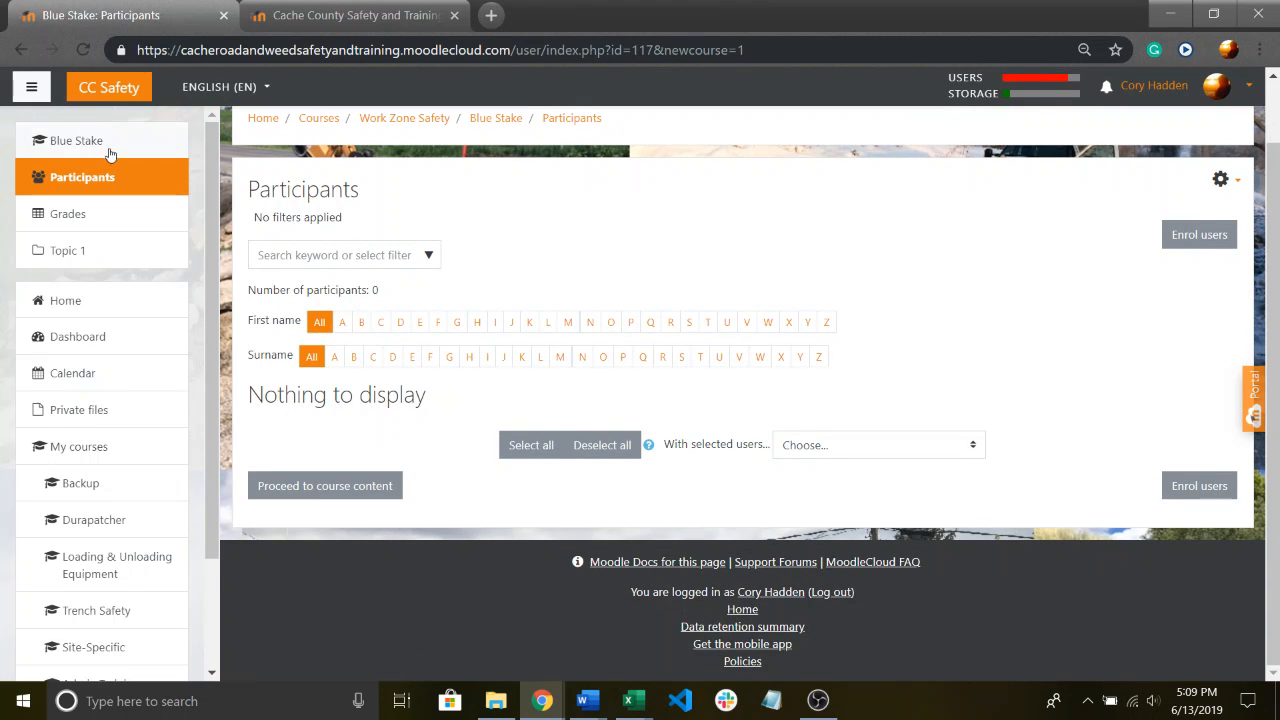
scroll(447, 279, up, 2)
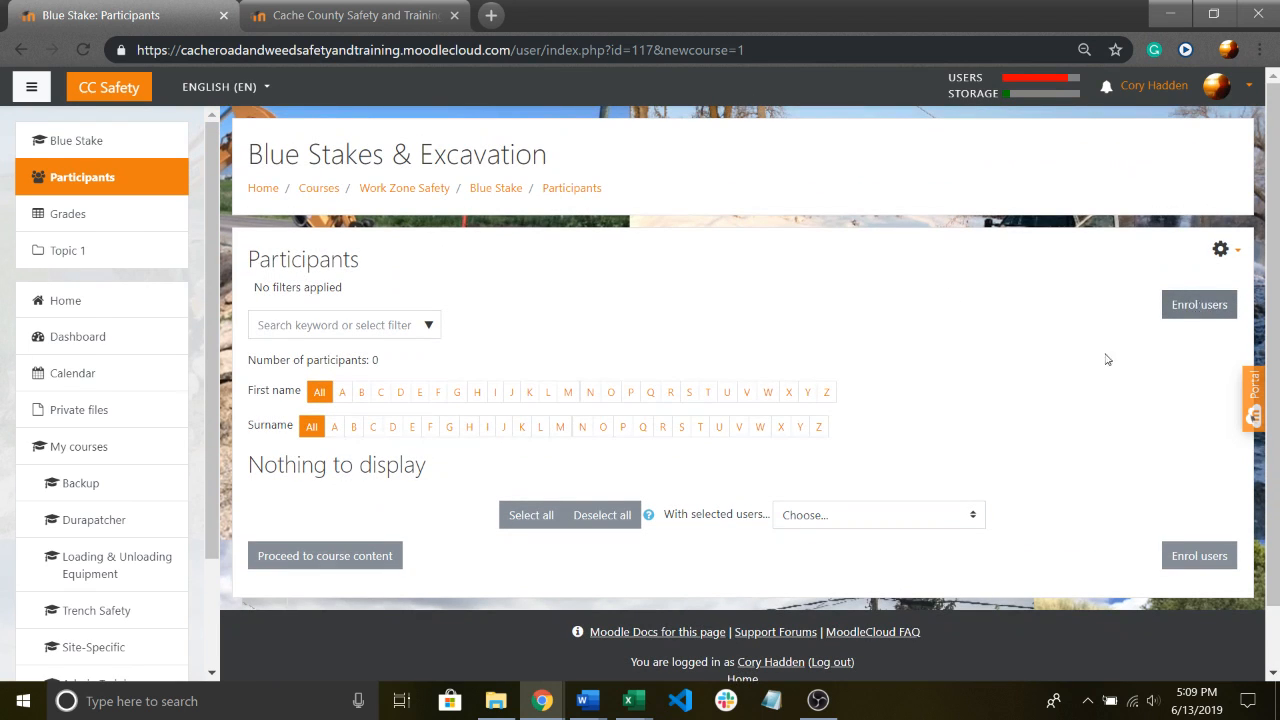
click(1220, 310)
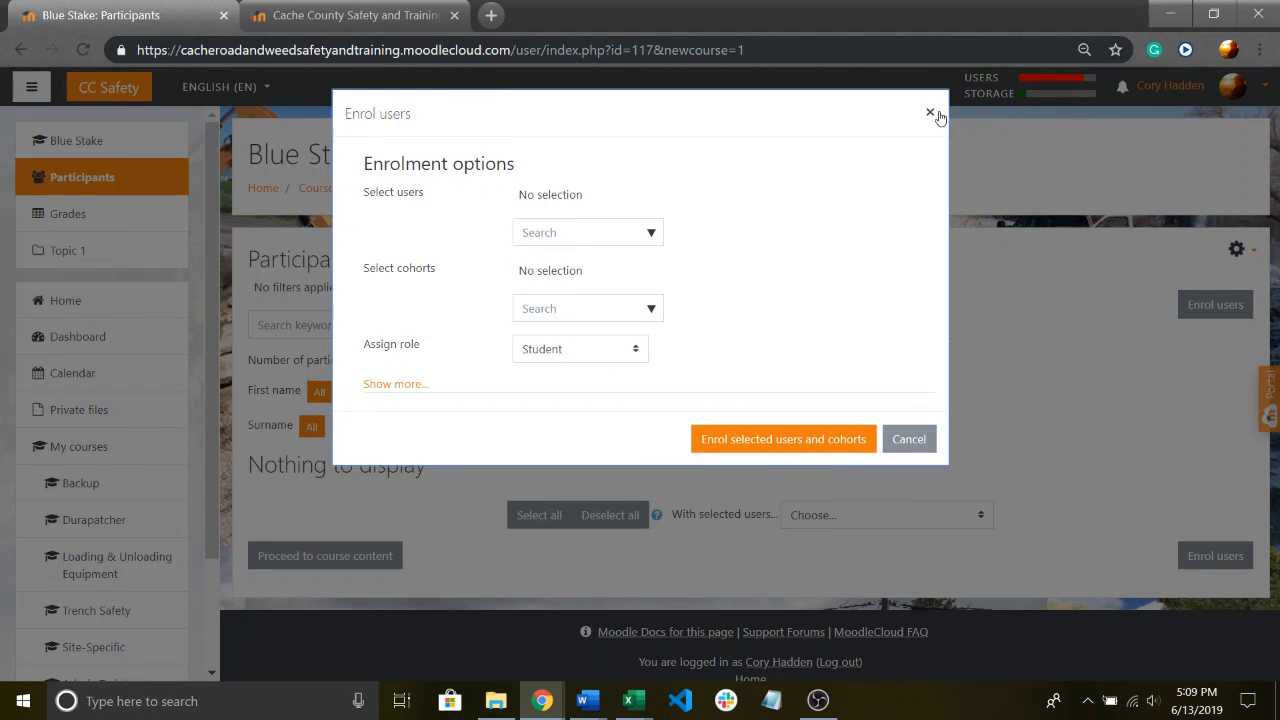
click(936, 114)
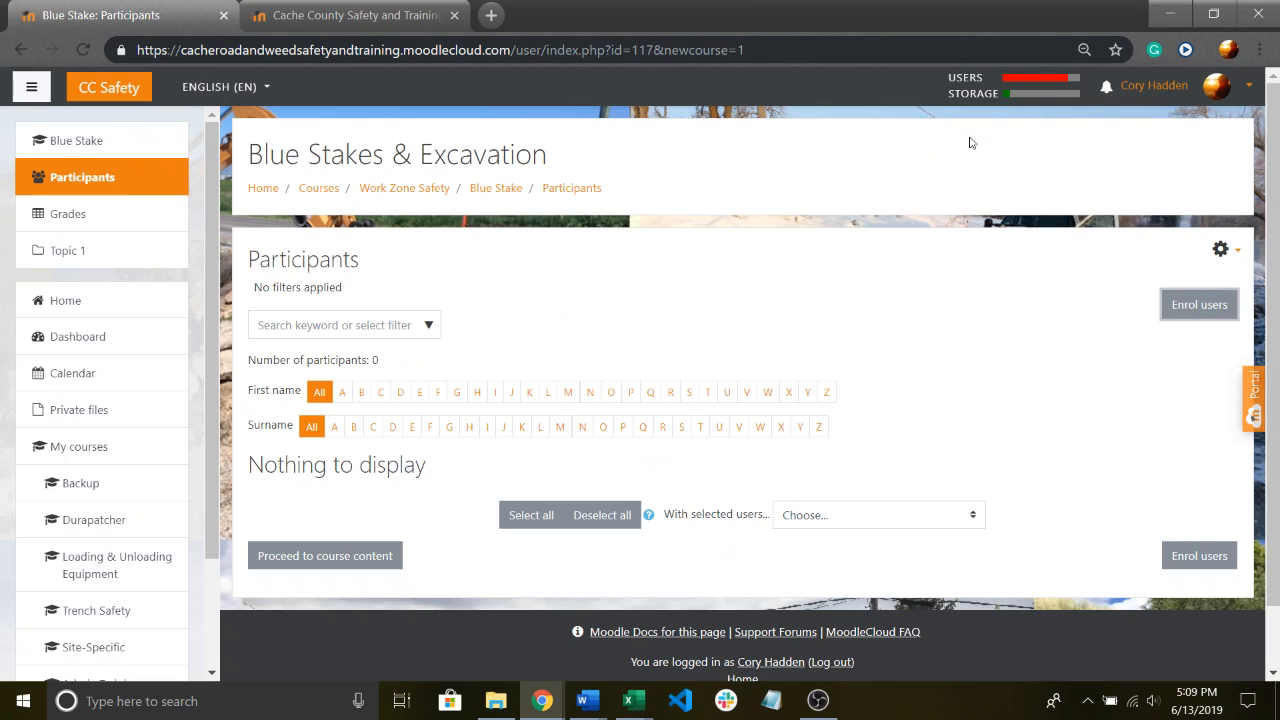
Open the Enrolment methods page of the Blue Stakes & Excavation course.
click(1222, 250)
click(1231, 256)
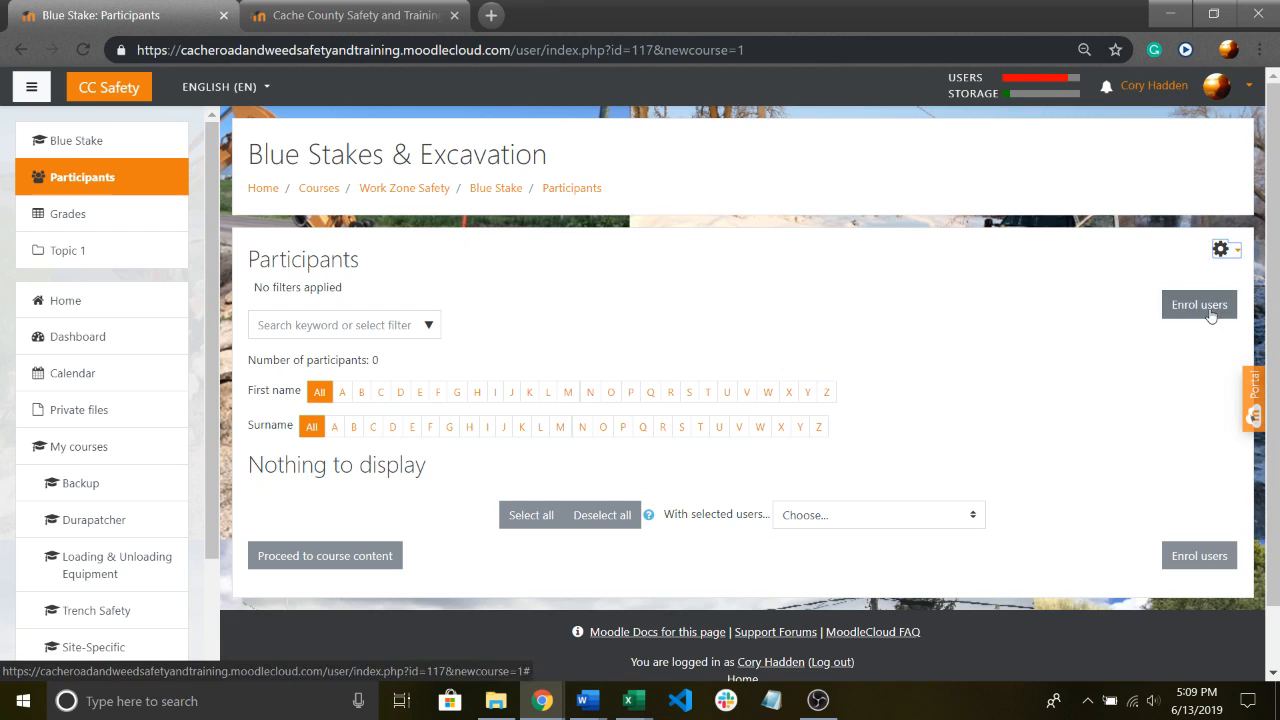
click(1222, 252)
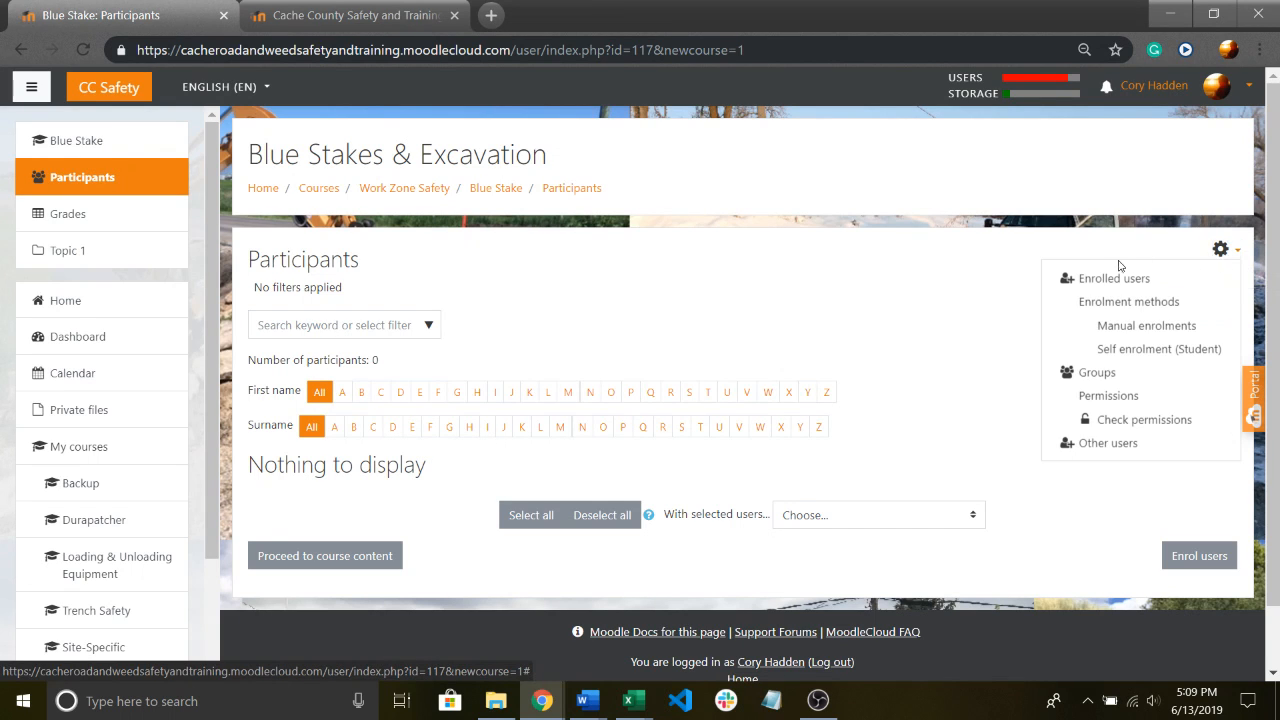
scroll(1155, 256, down, 1)
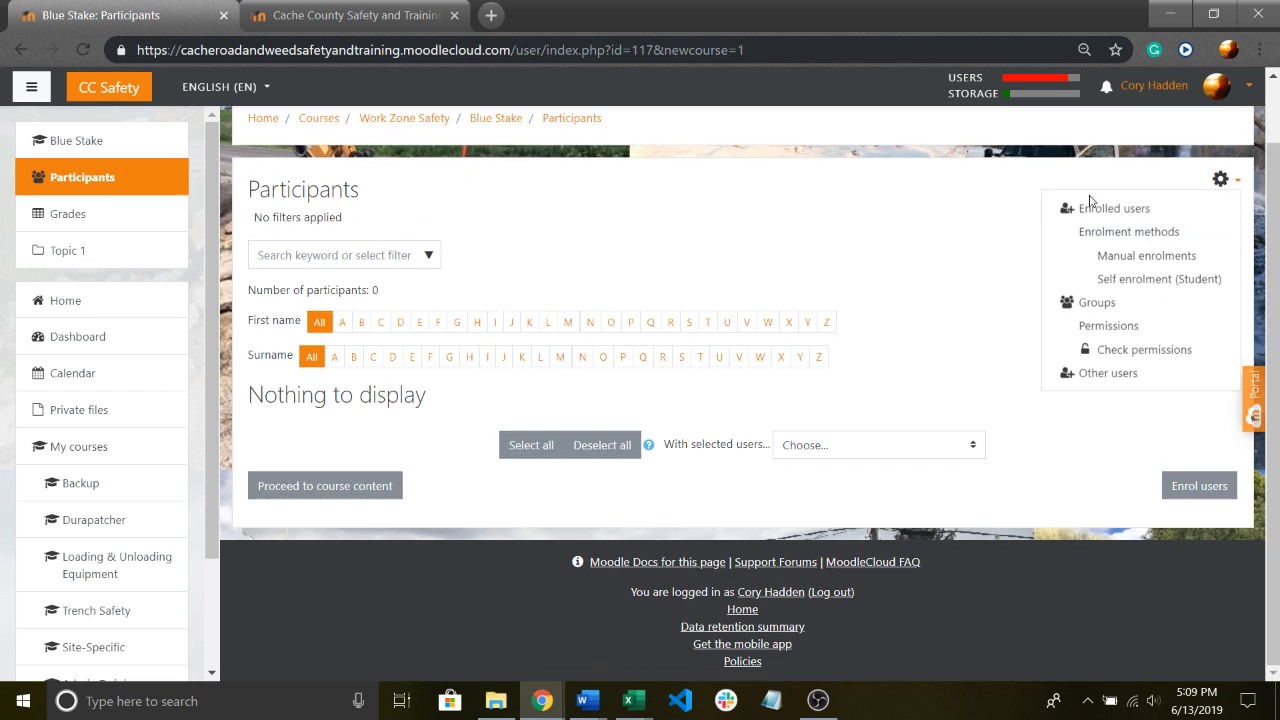
click(1135, 238)
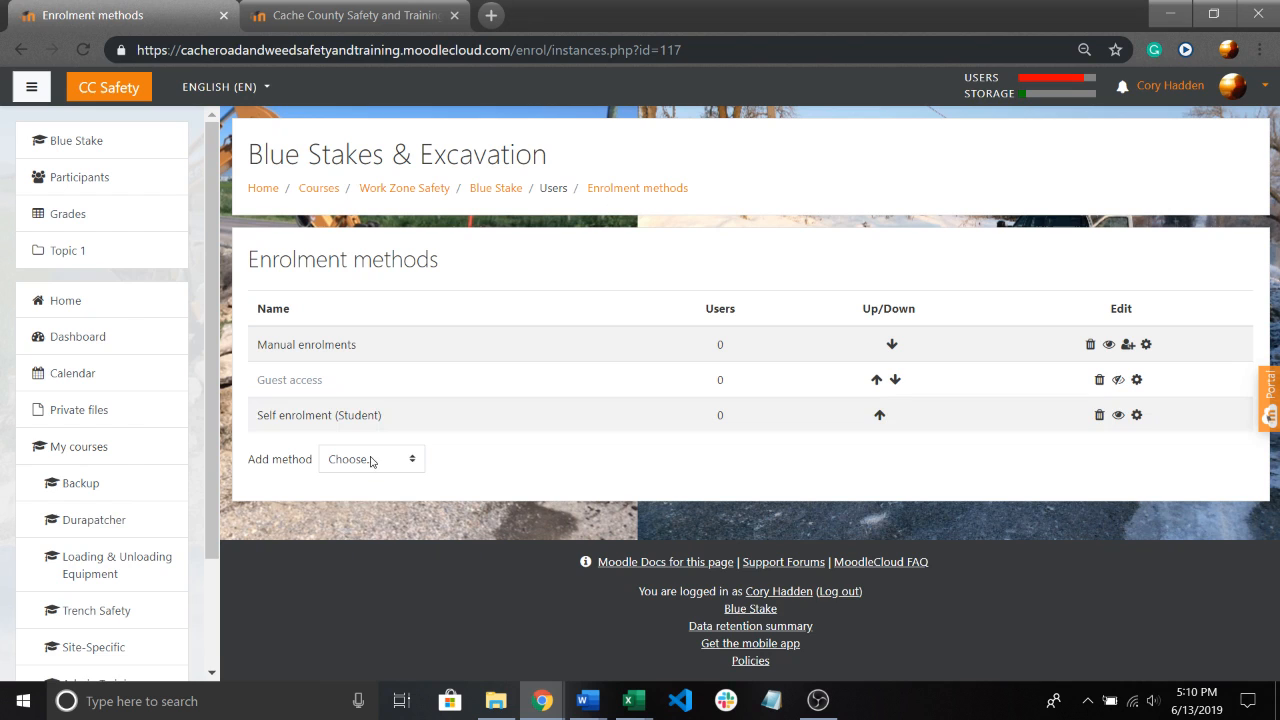
Start adding a Cohort sync enrolment method and select the Full Time Road cohort, leaving the custom instance name empty.
click(374, 461)
click(360, 512)
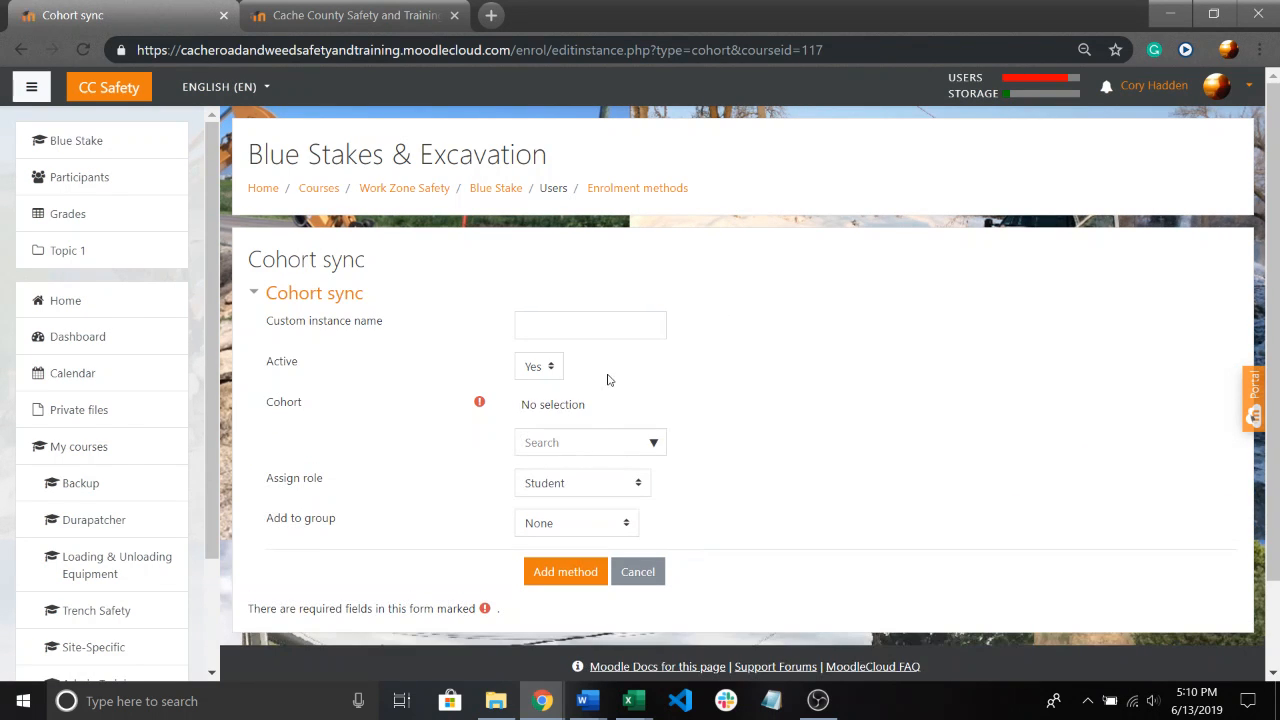
click(544, 323)
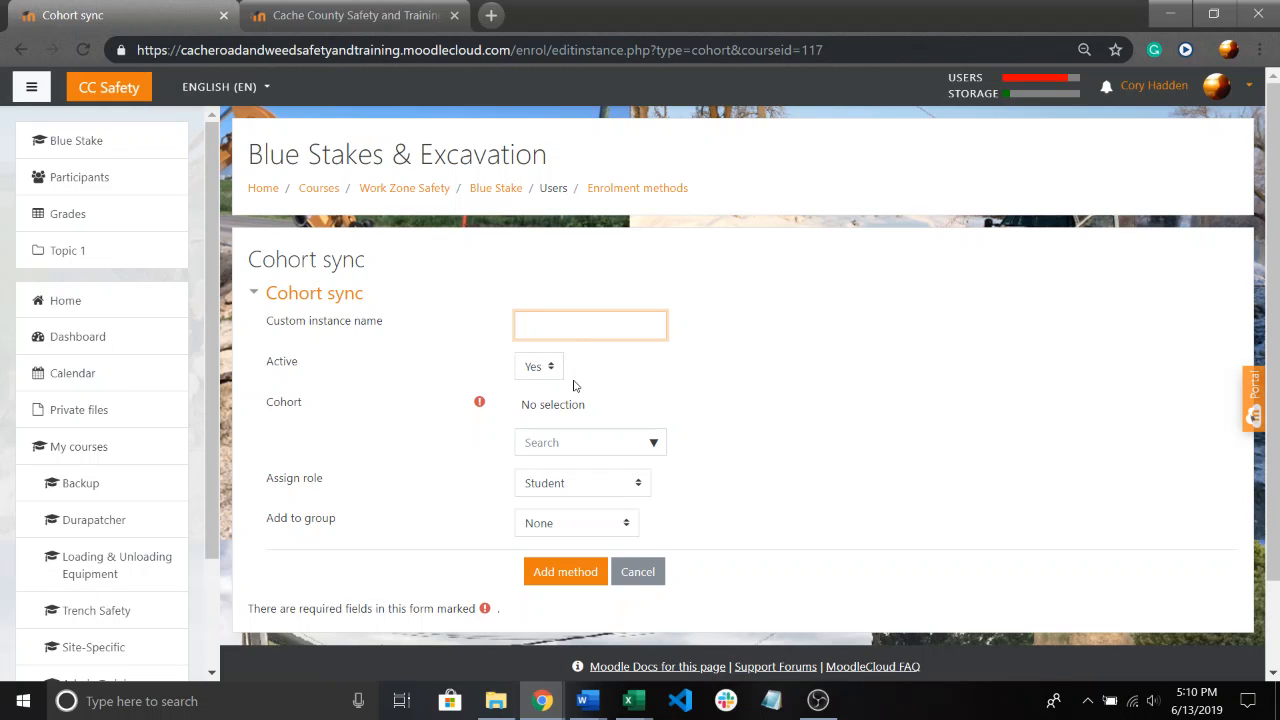
click(720, 395)
click(623, 445)
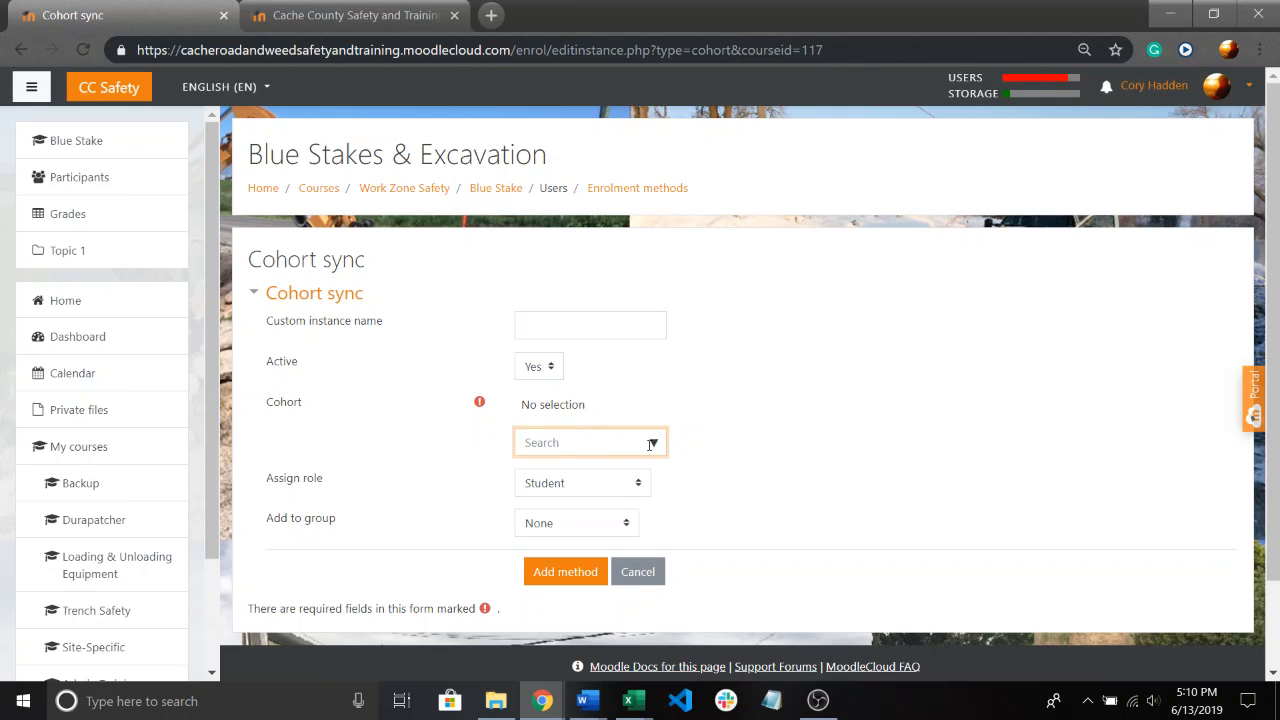
click(651, 444)
scroll(731, 432, down, 1)
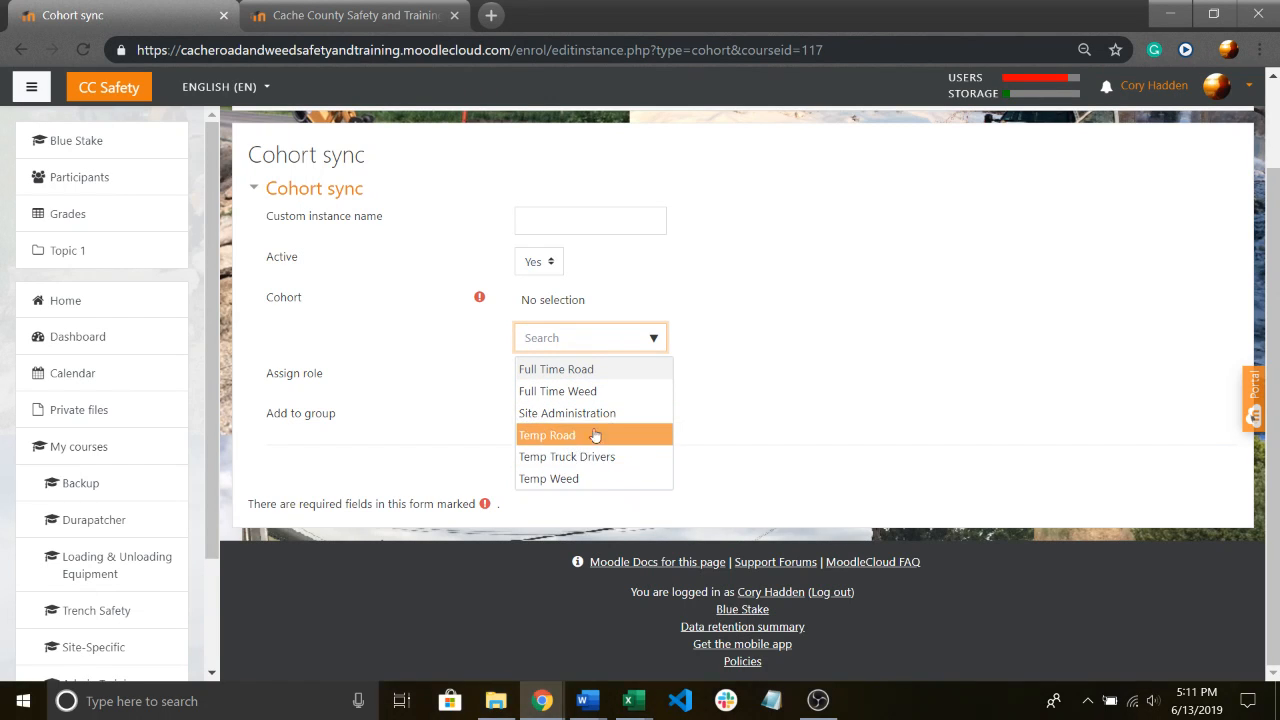
click(608, 370)
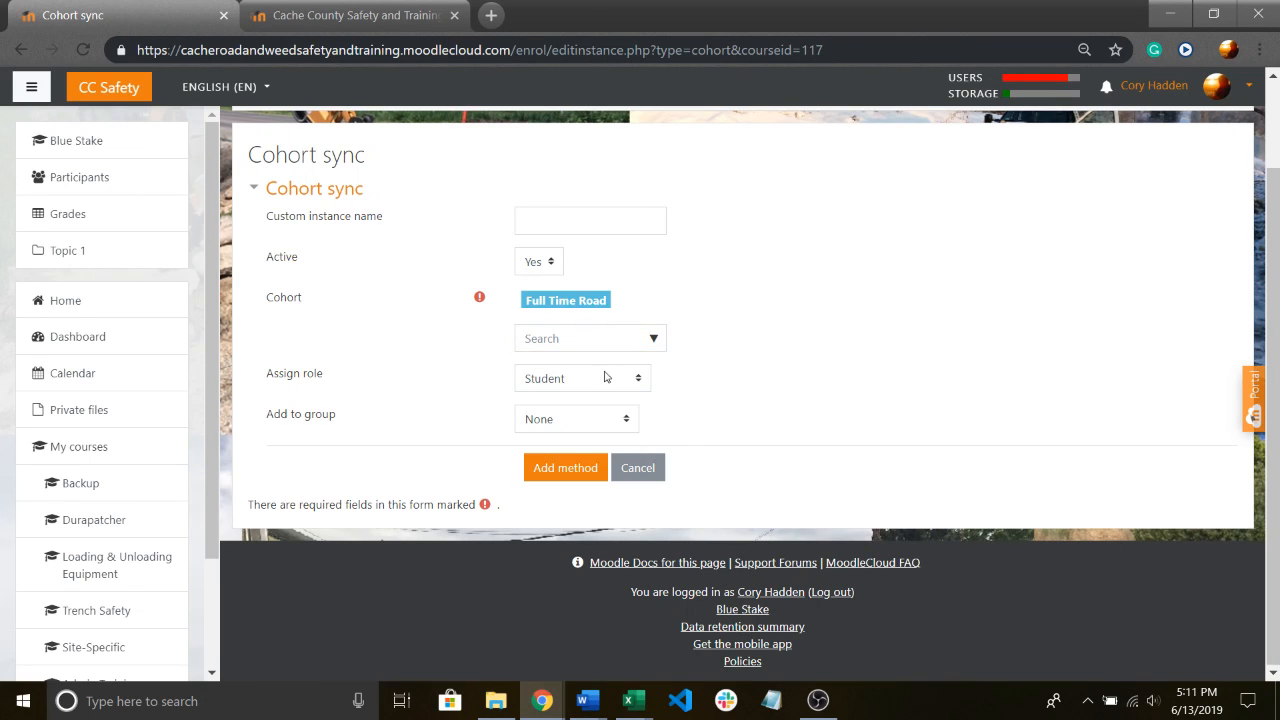
Try to select Temp Weed as a second cohort in the same cohort sync method.
click(654, 342)
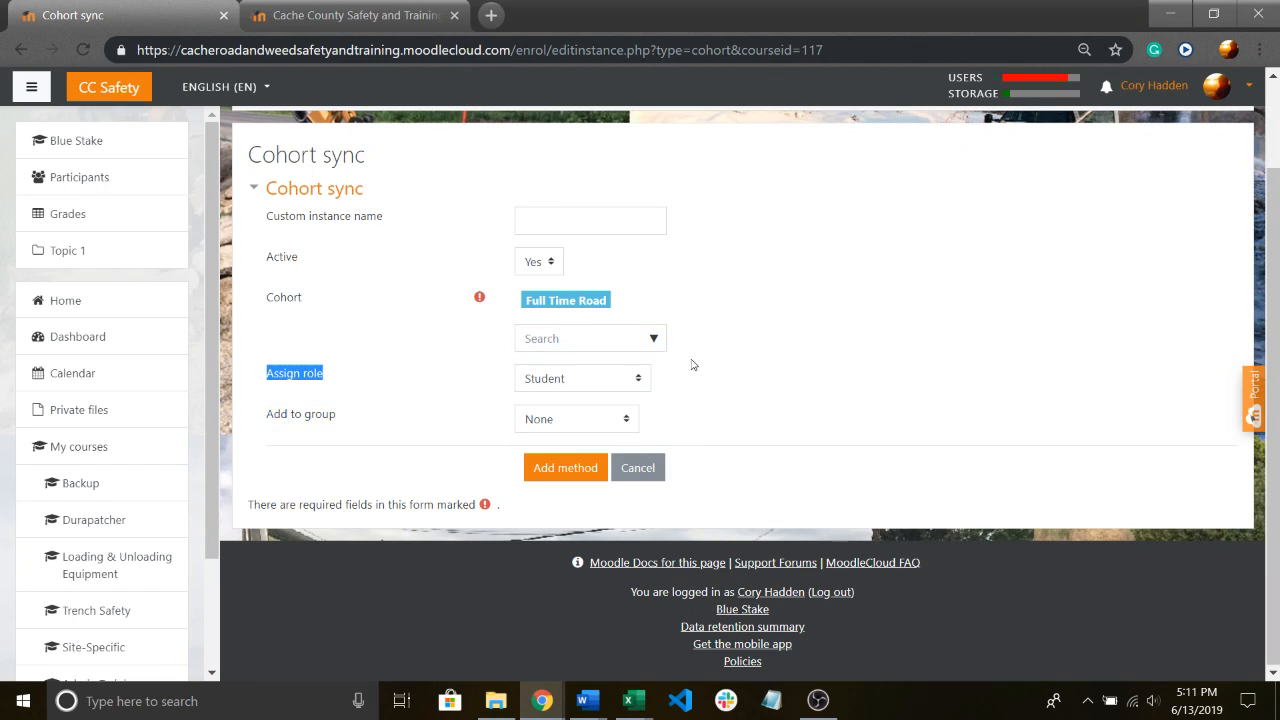
click(651, 340)
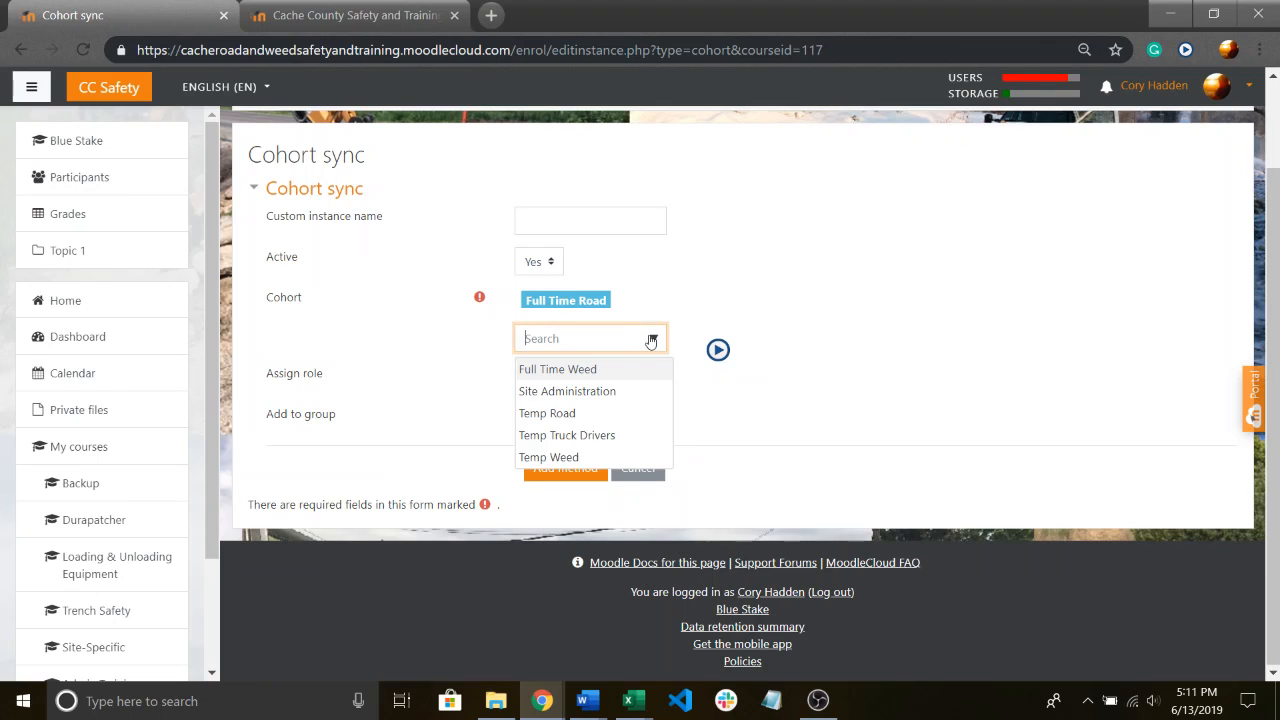
click(570, 457)
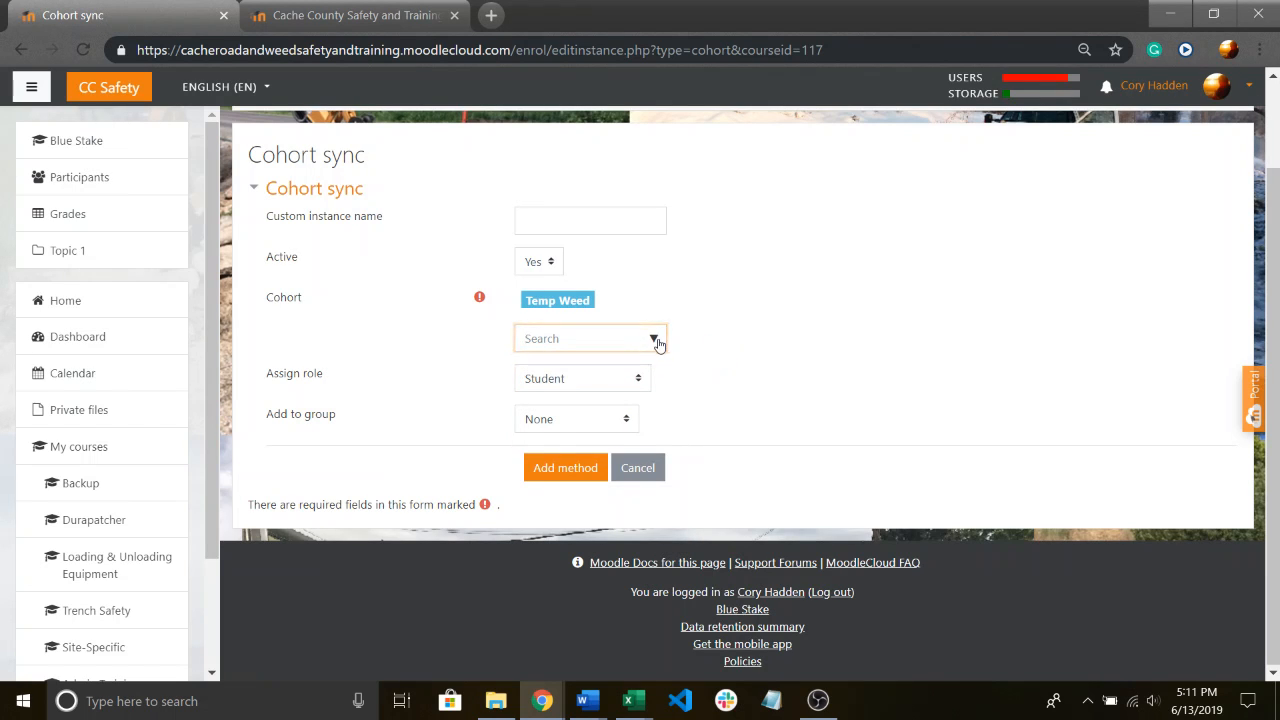
Set the cohort back to Full Time Road and add the cohort sync method with the Student role.
click(653, 339)
click(560, 370)
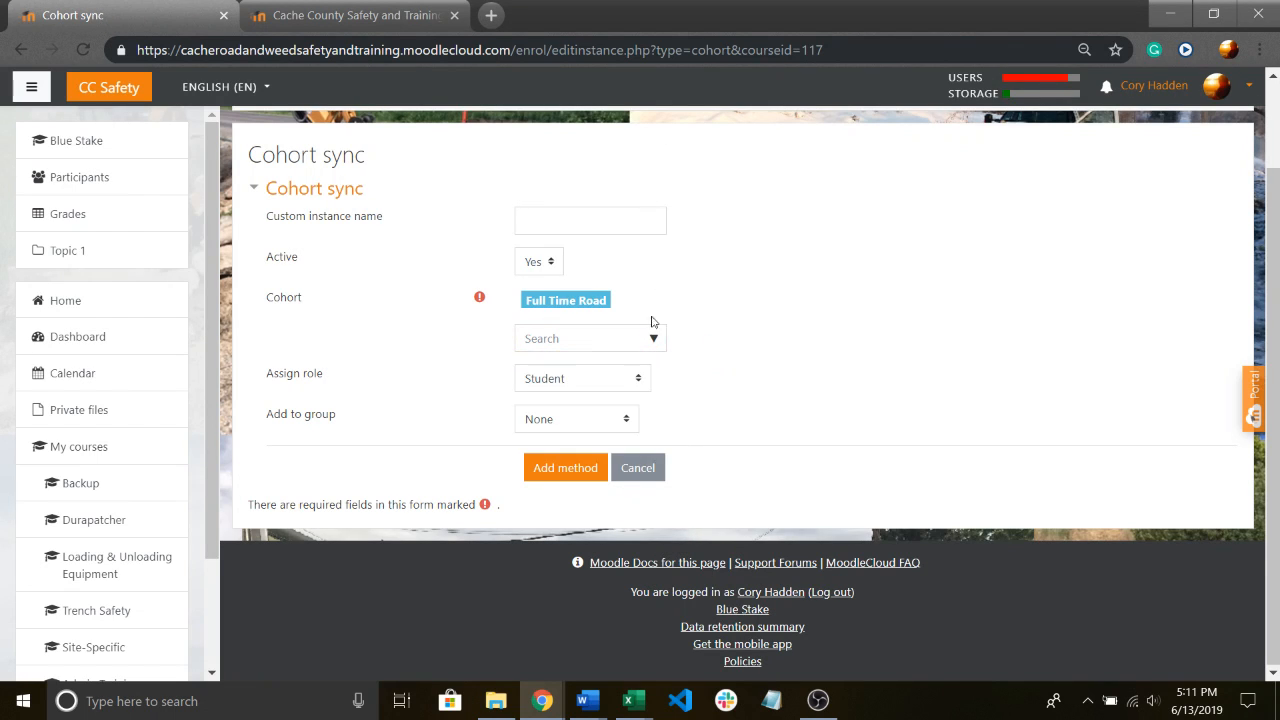
click(566, 469)
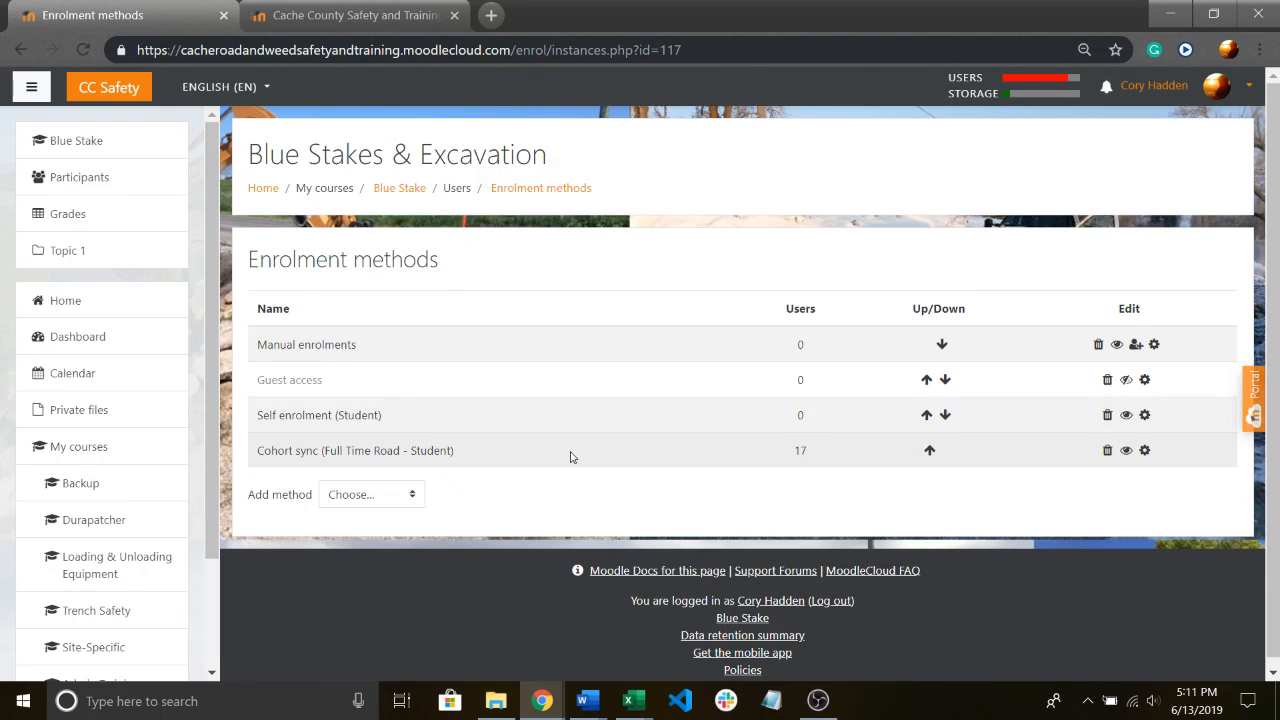
double_click(797, 450)
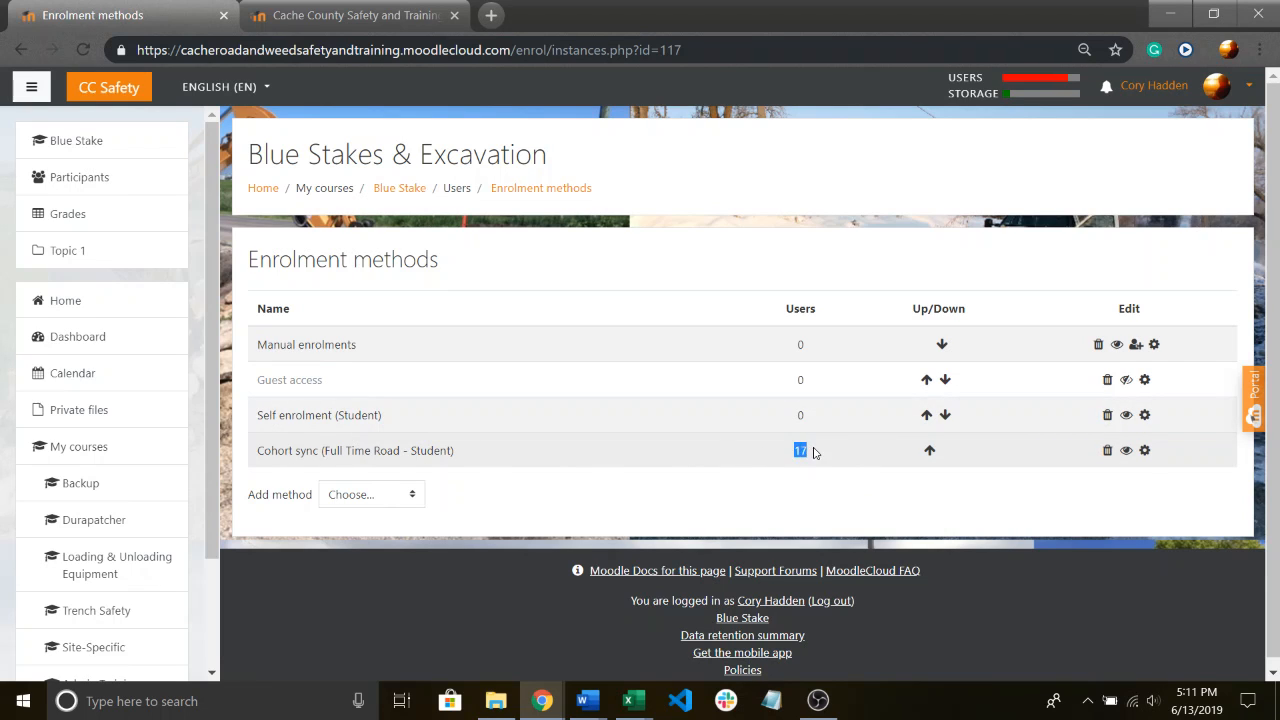
Add a second Cohort sync enrolment method for the Full Time Weed cohort with the Student role.
click(357, 498)
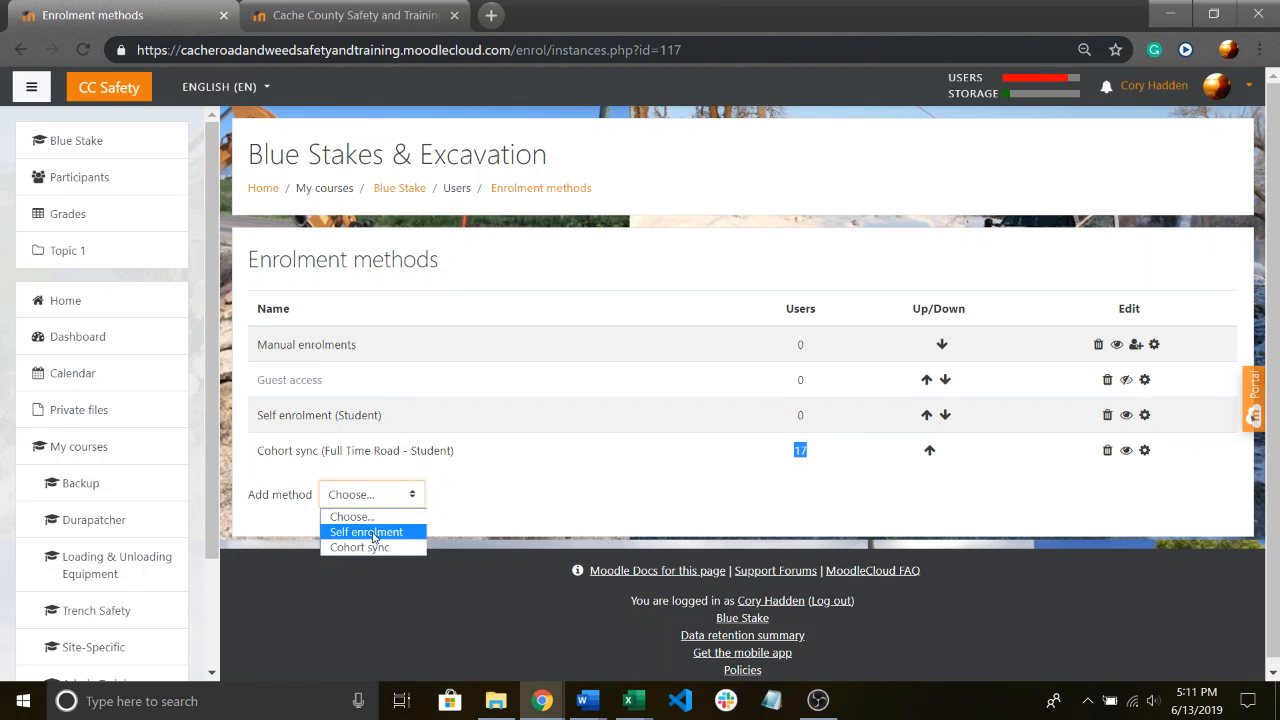
click(360, 548)
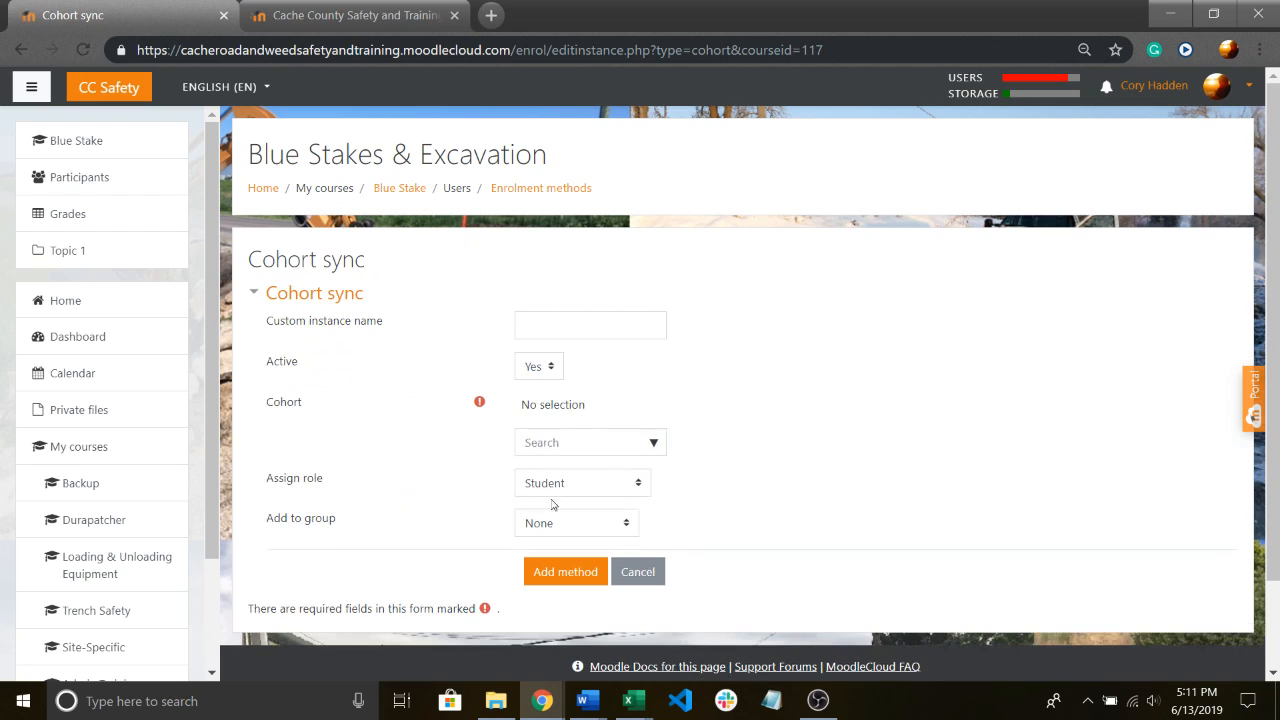
click(637, 449)
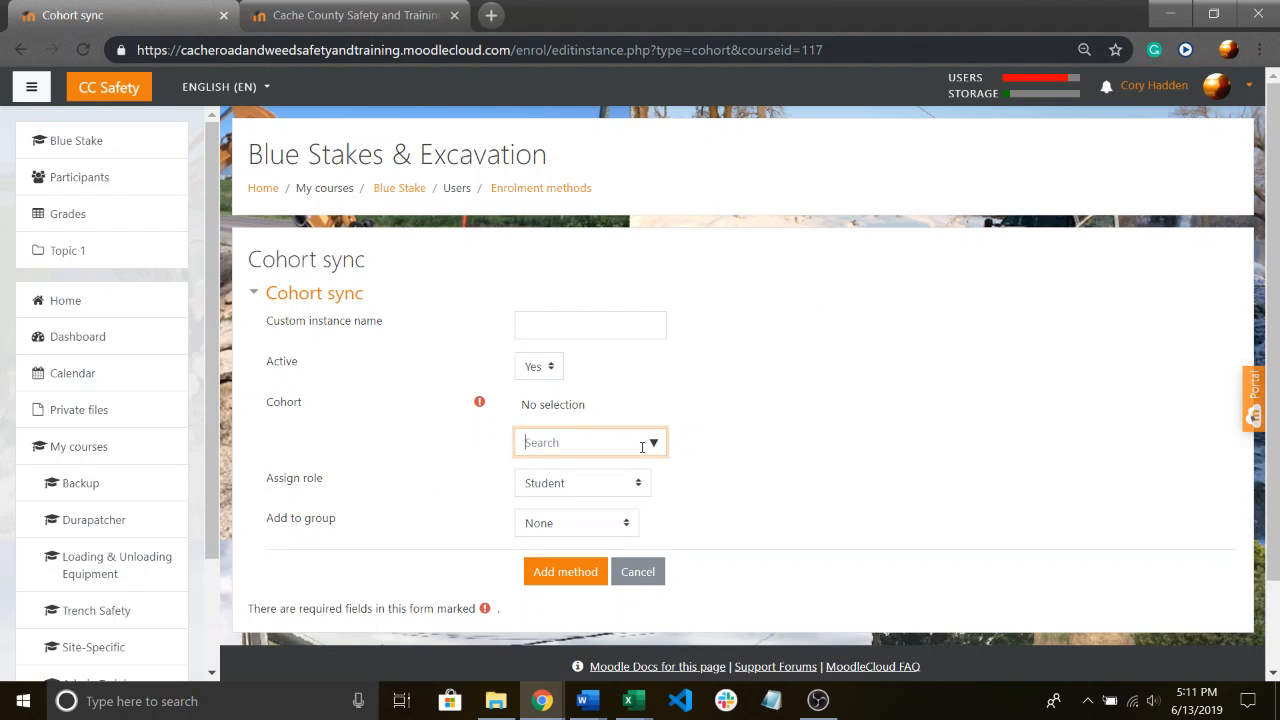
click(653, 443)
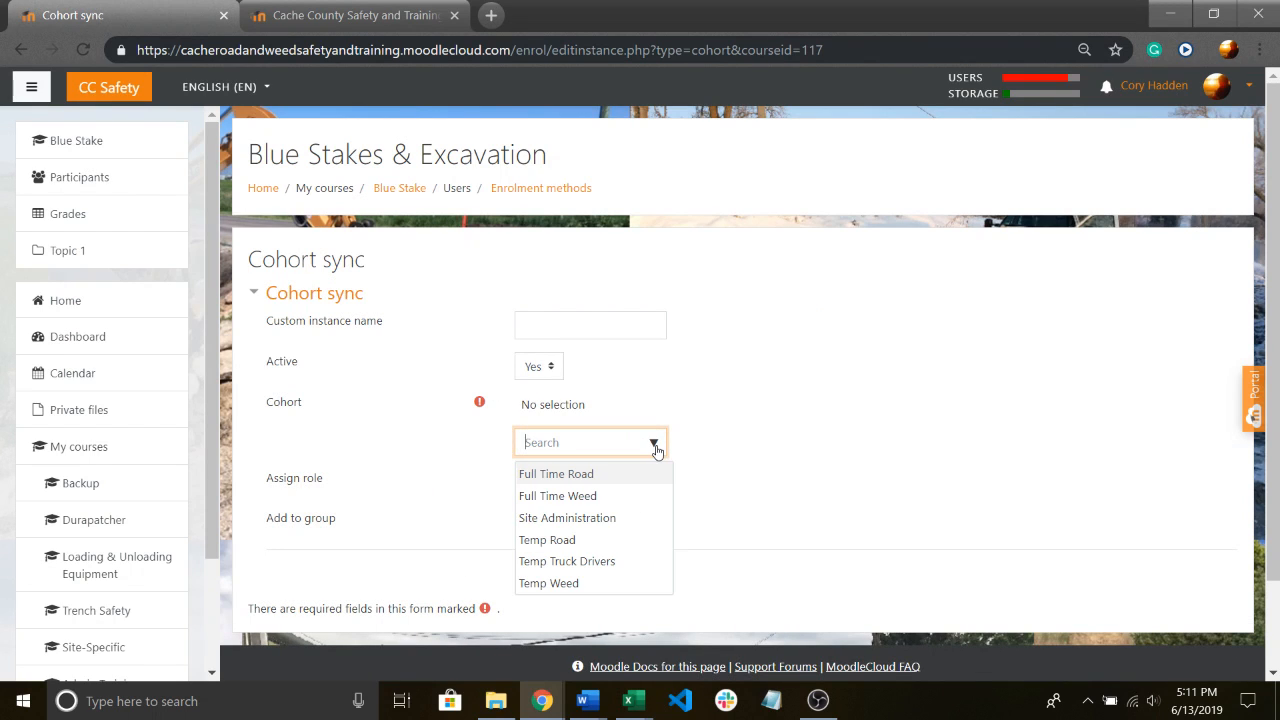
click(594, 498)
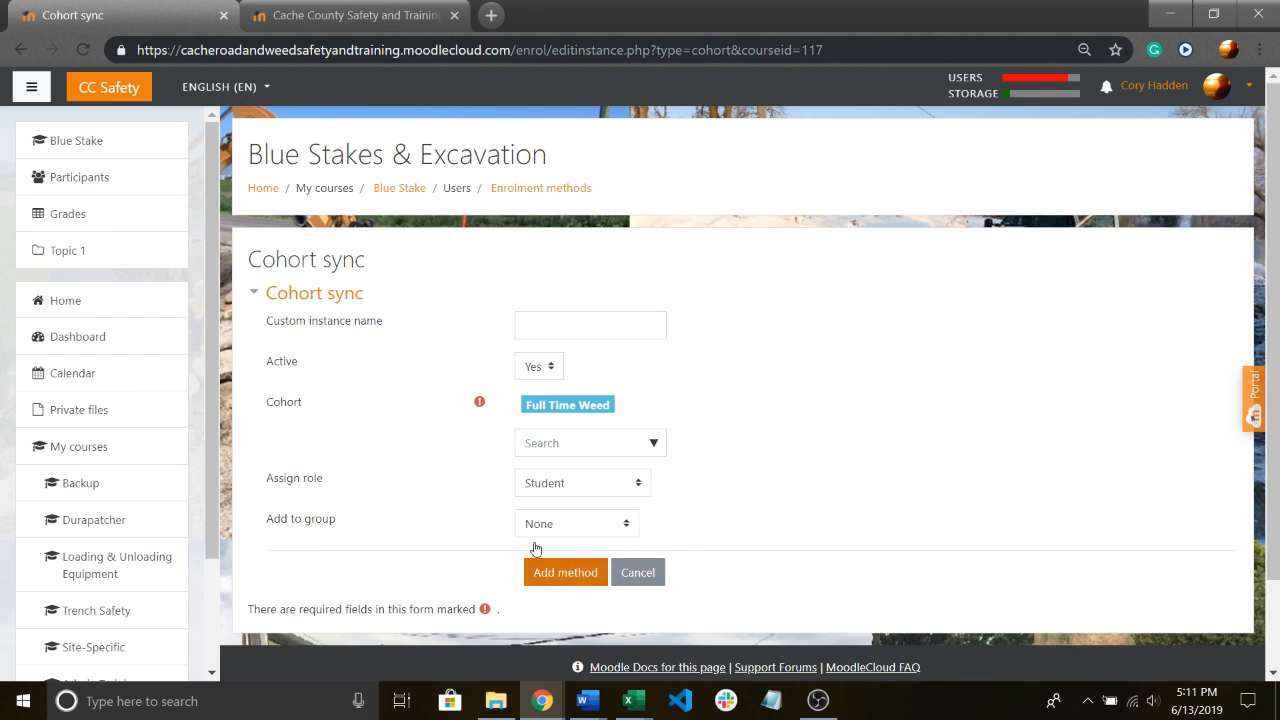
click(586, 577)
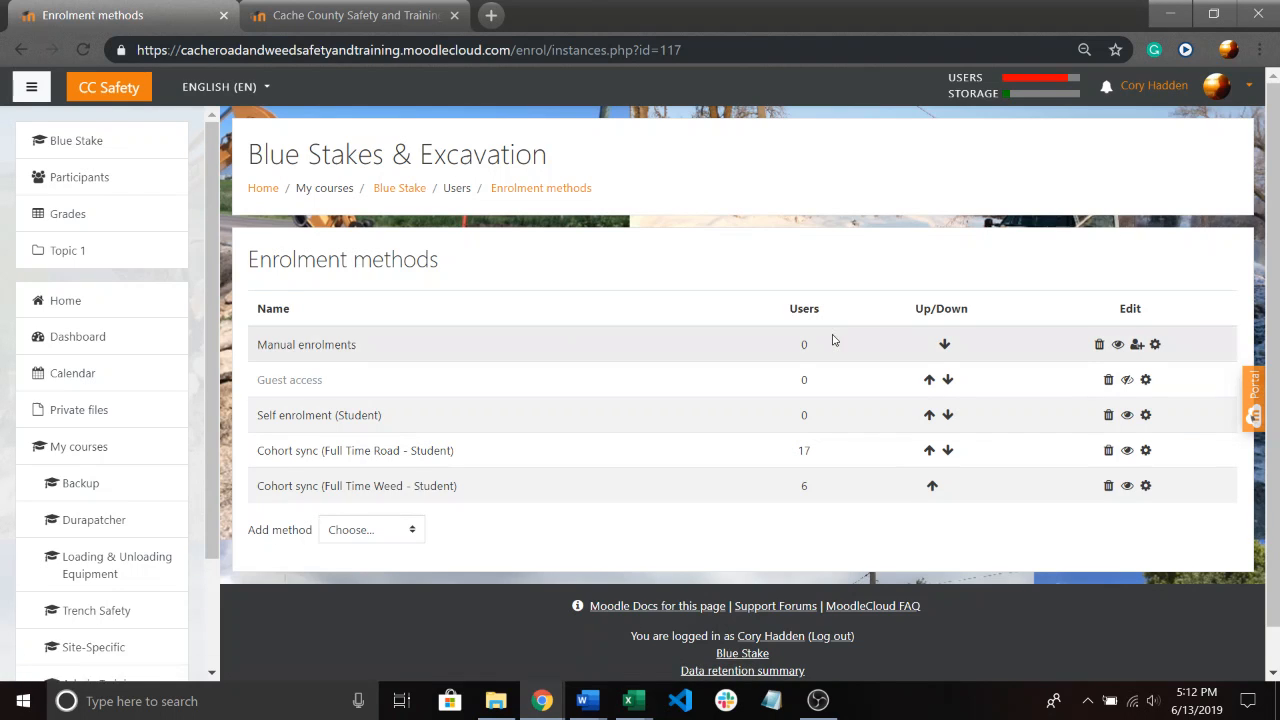
Check the enrolment methods list, the Blue Stakes & Excavation course page and the course's administration options.
scroll(830, 340, down, 1)
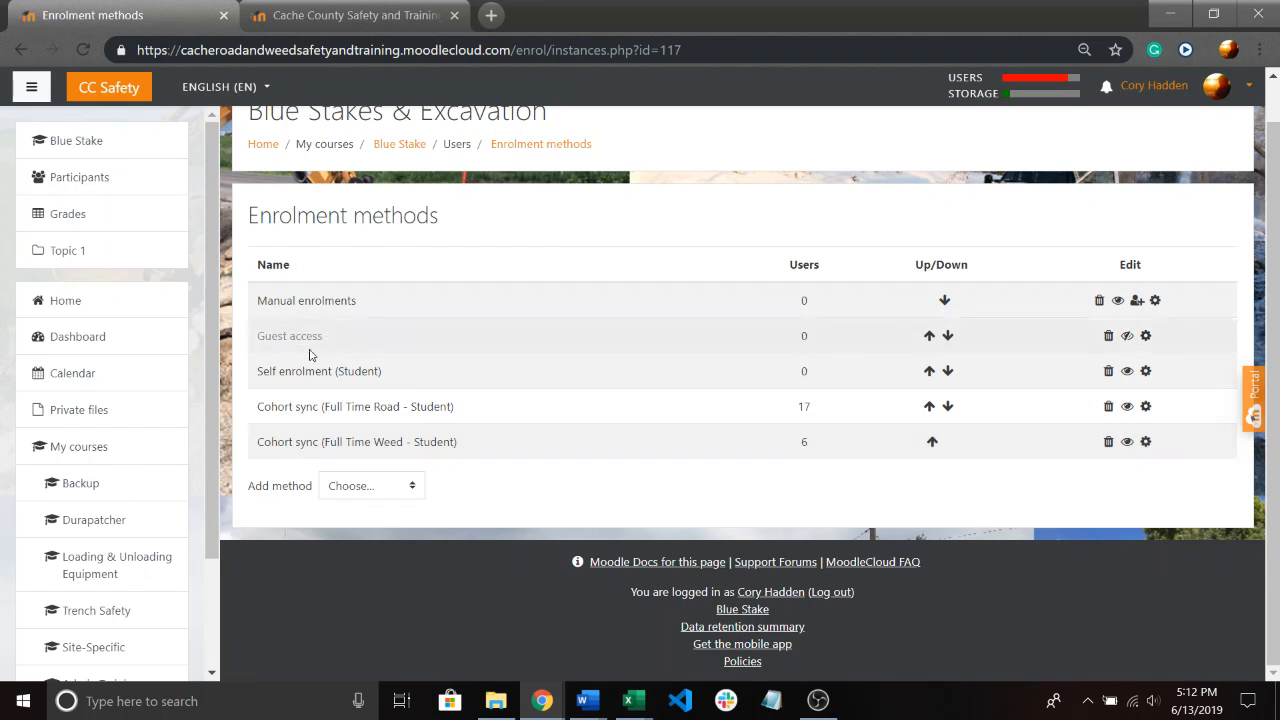
scroll(394, 337, up, 1)
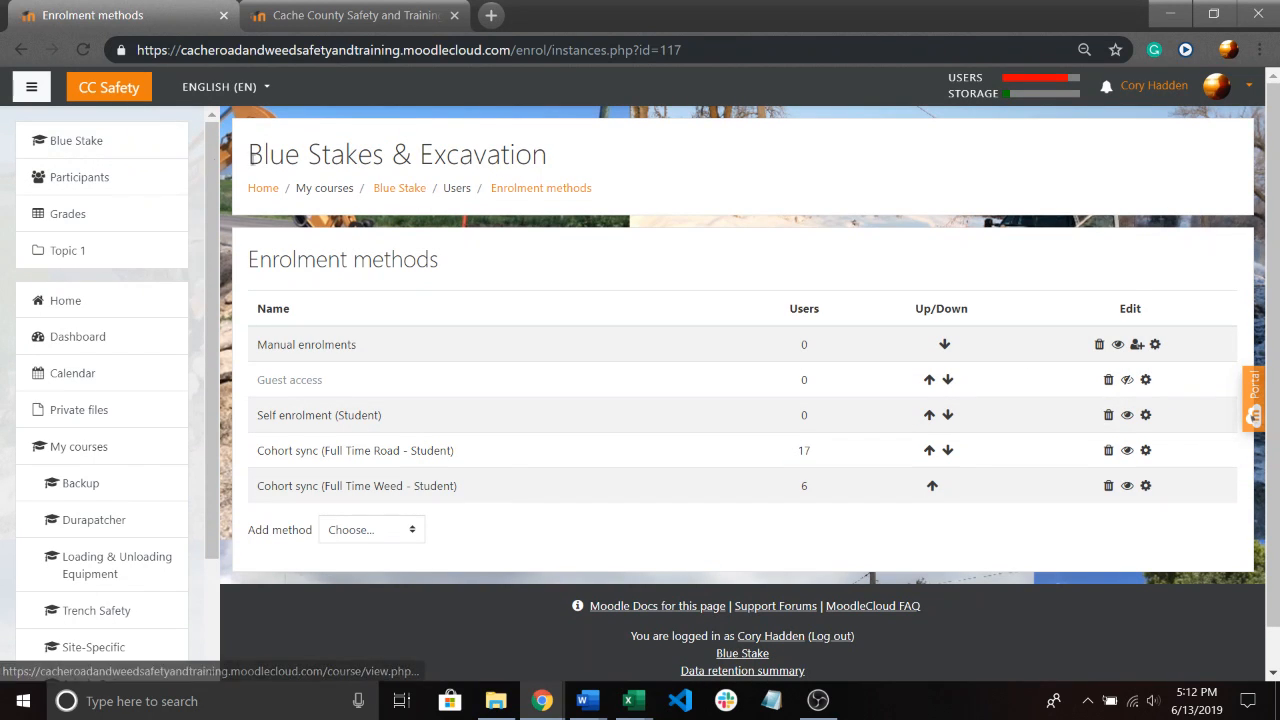
click(40, 145)
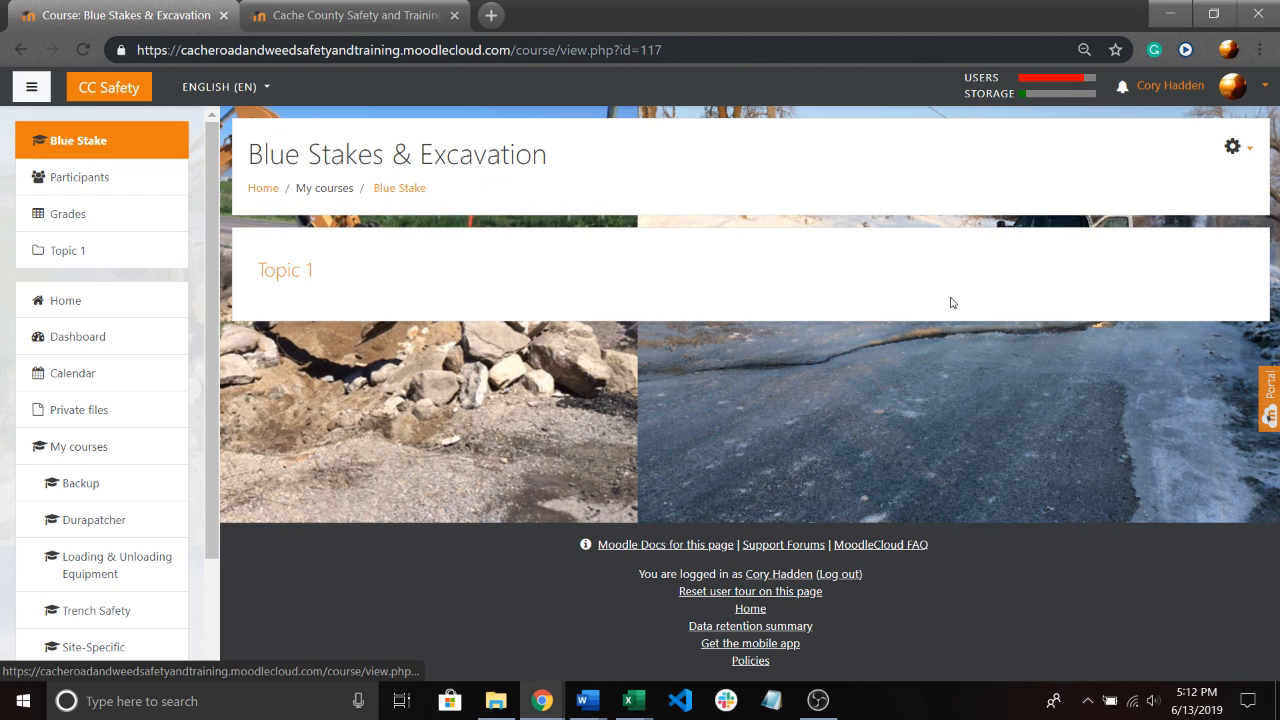
click(1234, 155)
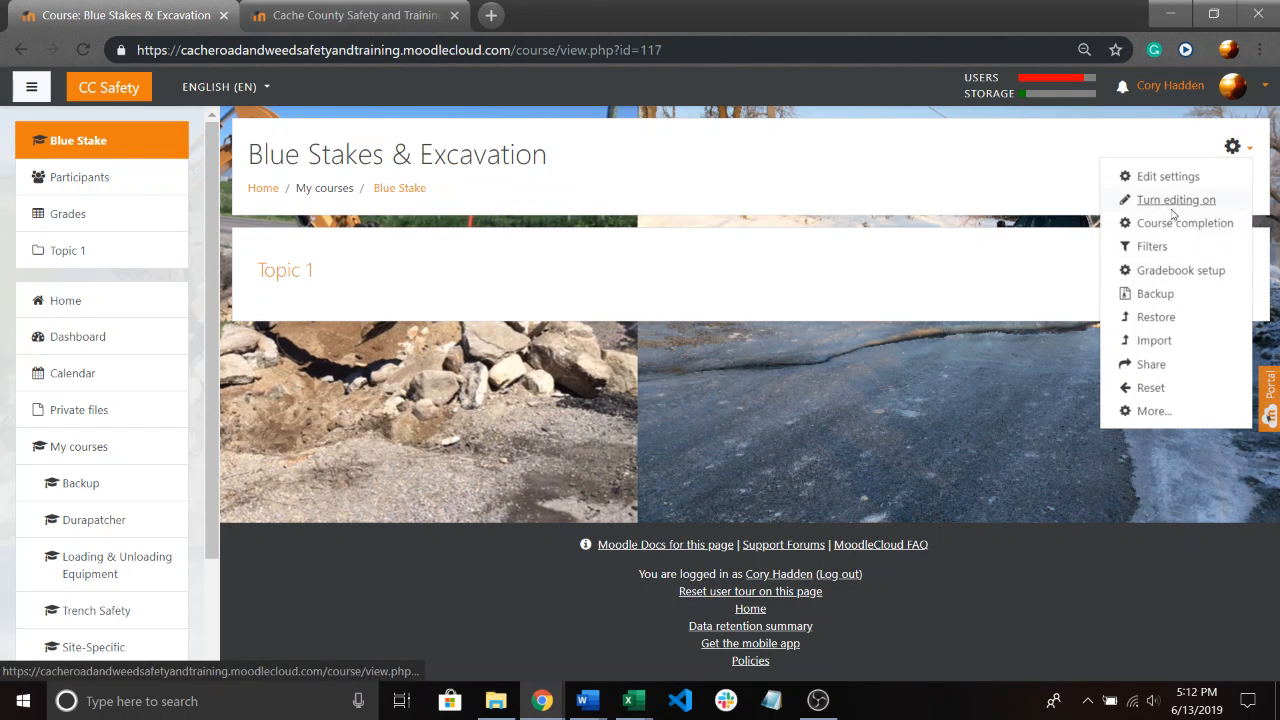
key(Escape)
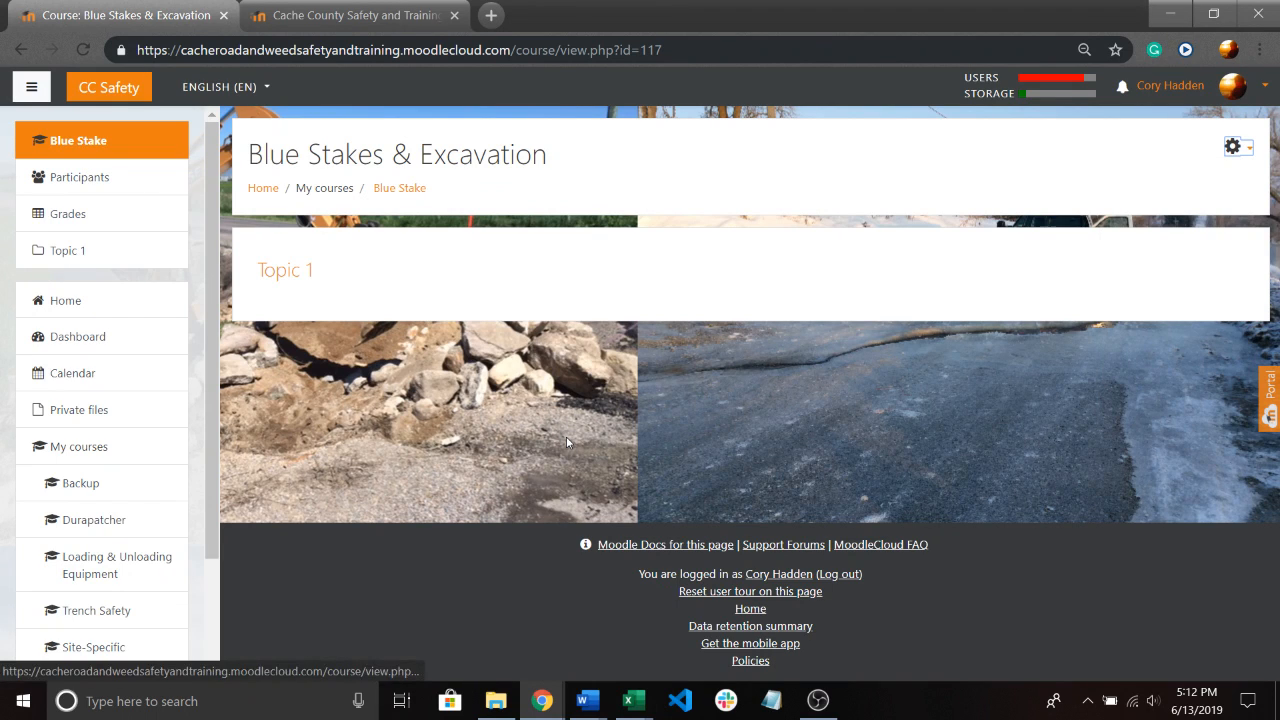
Leave the course page and open the site's home page with the course catalog.
click(24, 47)
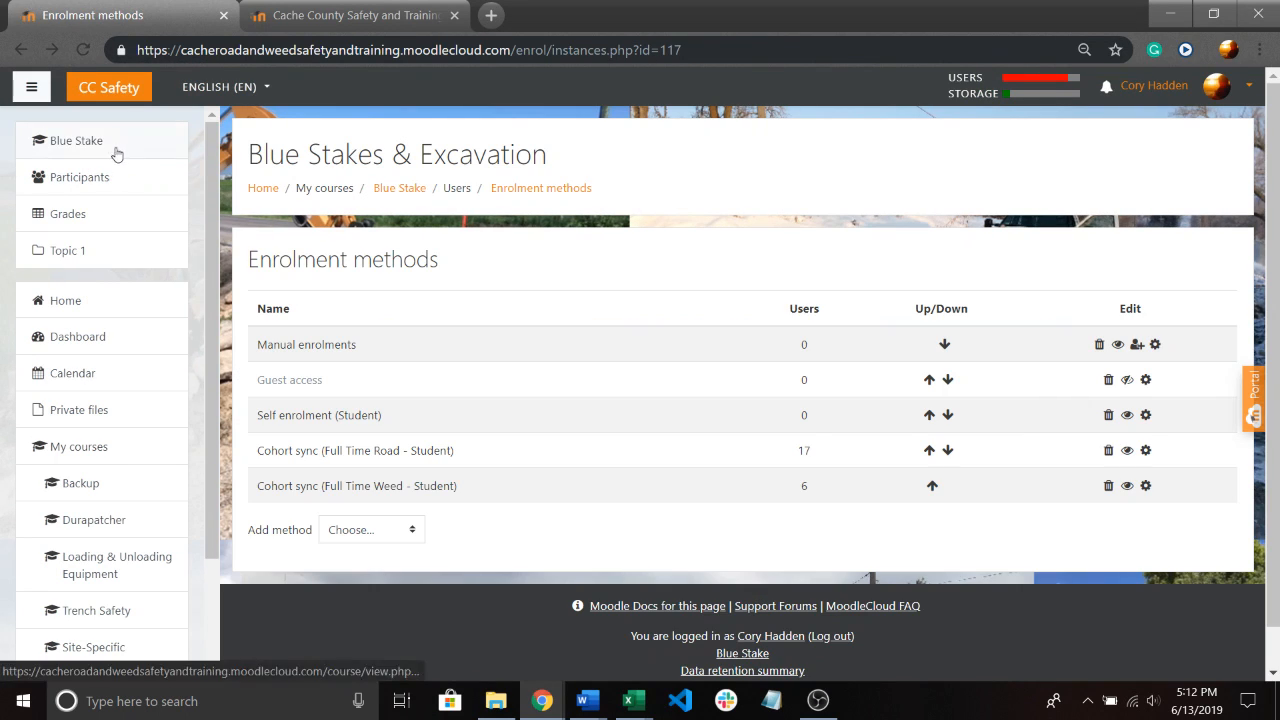
click(125, 298)
click(97, 309)
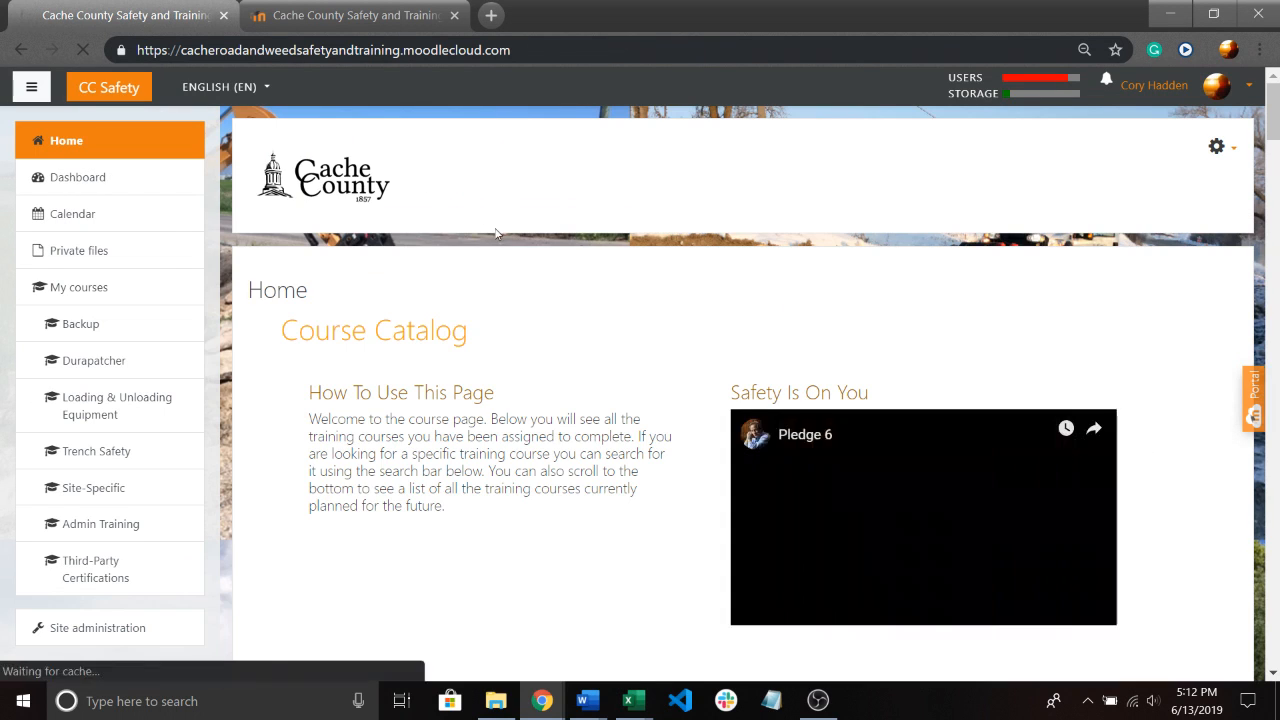
Open the existing Blue Stakes & Excavation course listed below Trench Safety in the Work Zone Safety category of the course catalog.
scroll(510, 290, down, 20)
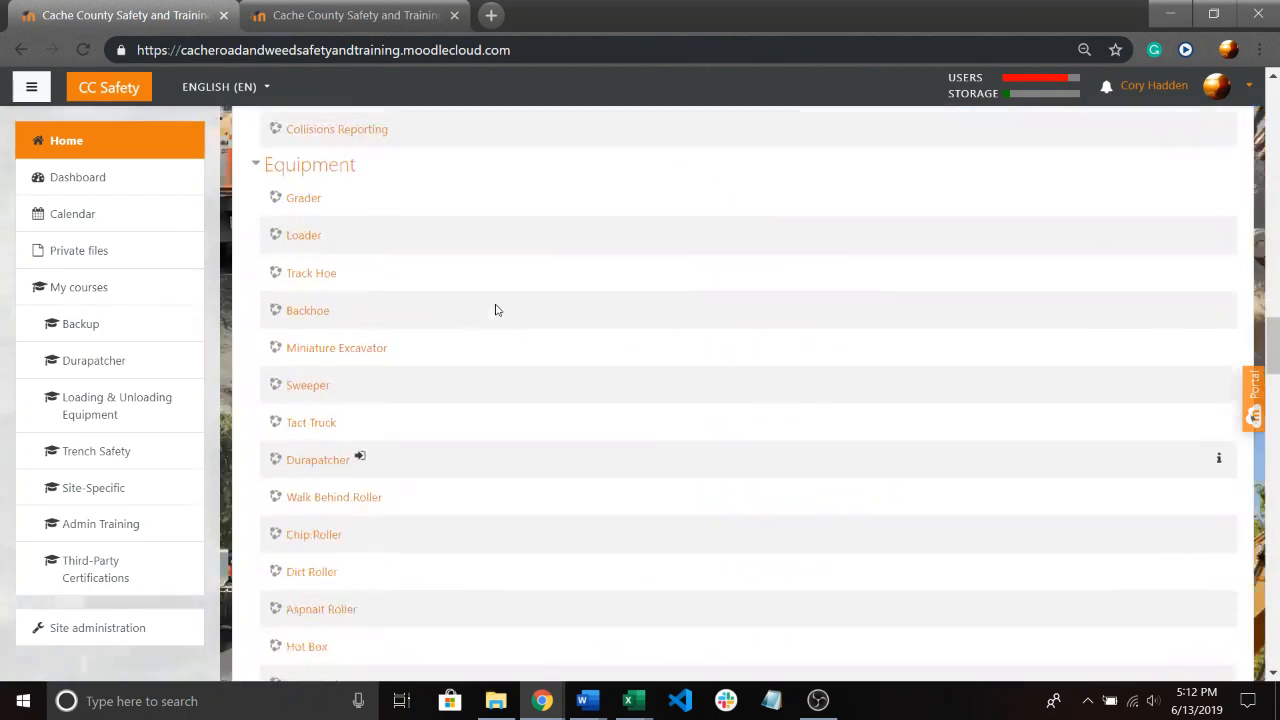
scroll(480, 318, down, 1)
scroll(470, 300, up, 2)
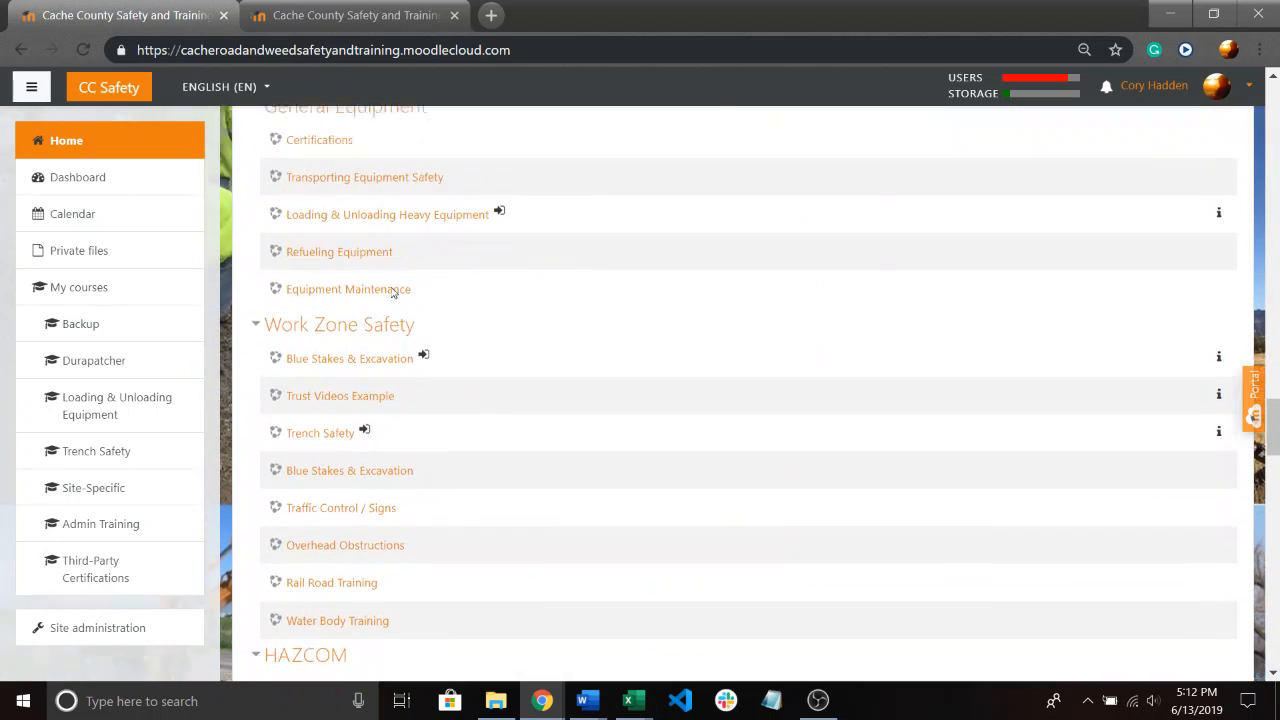
scroll(466, 294, down, 2)
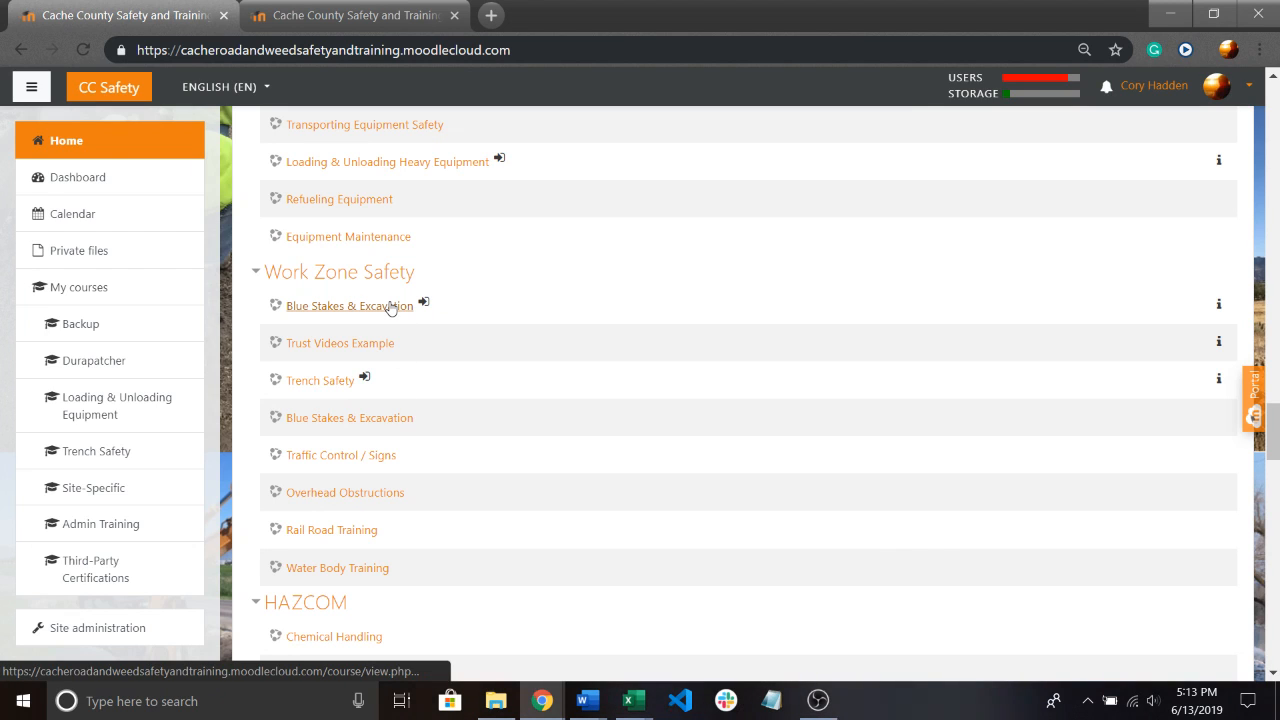
click(381, 426)
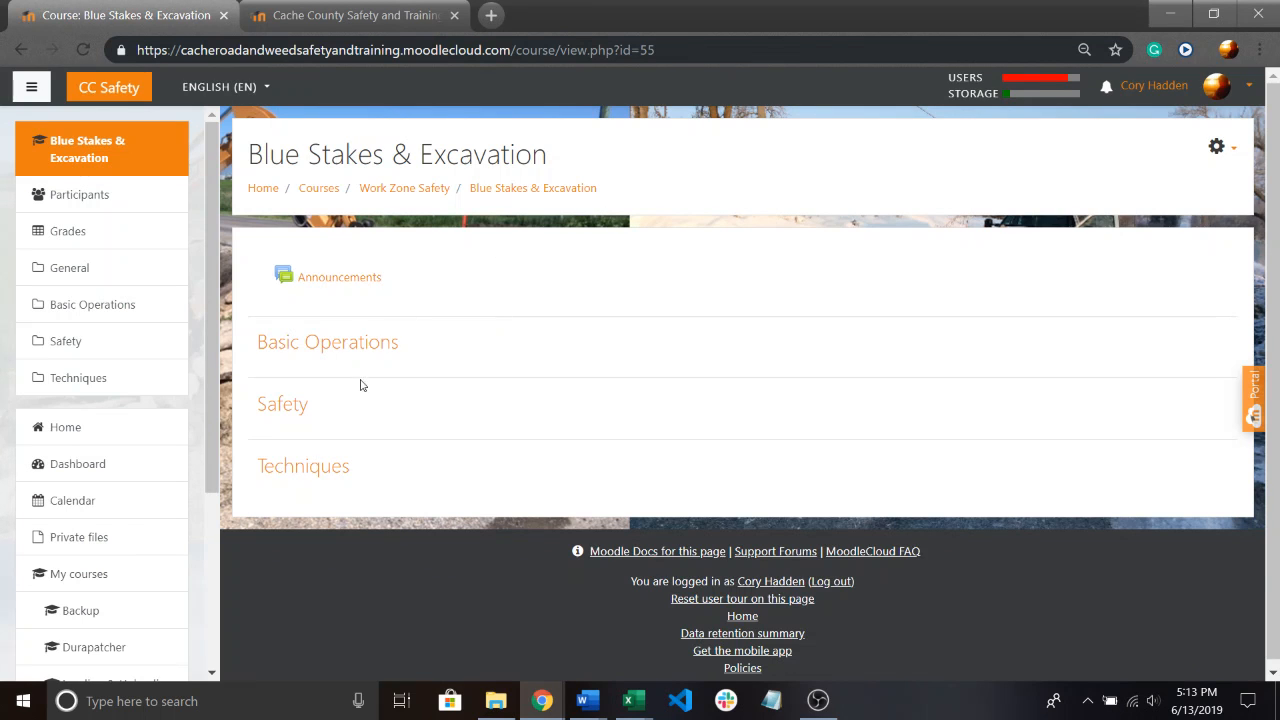
Open this course's settings for editing and review the general fields, course summary and course image sections.
click(1217, 143)
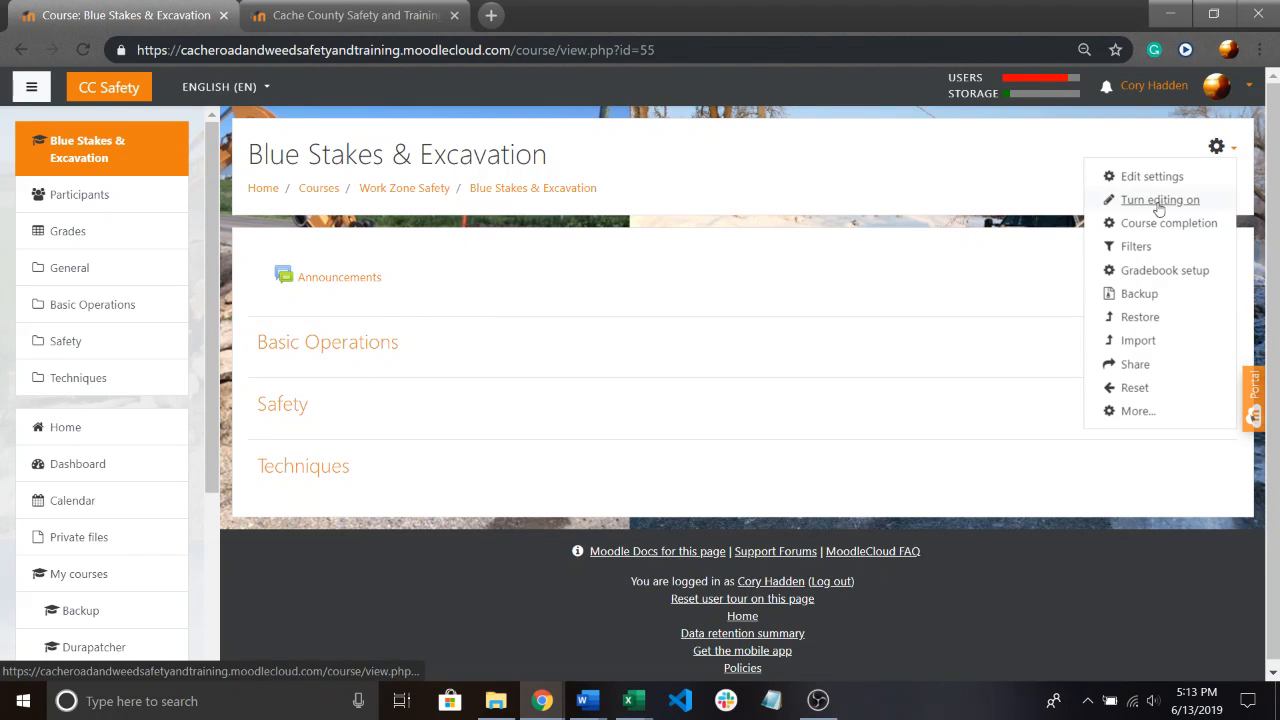
click(845, 180)
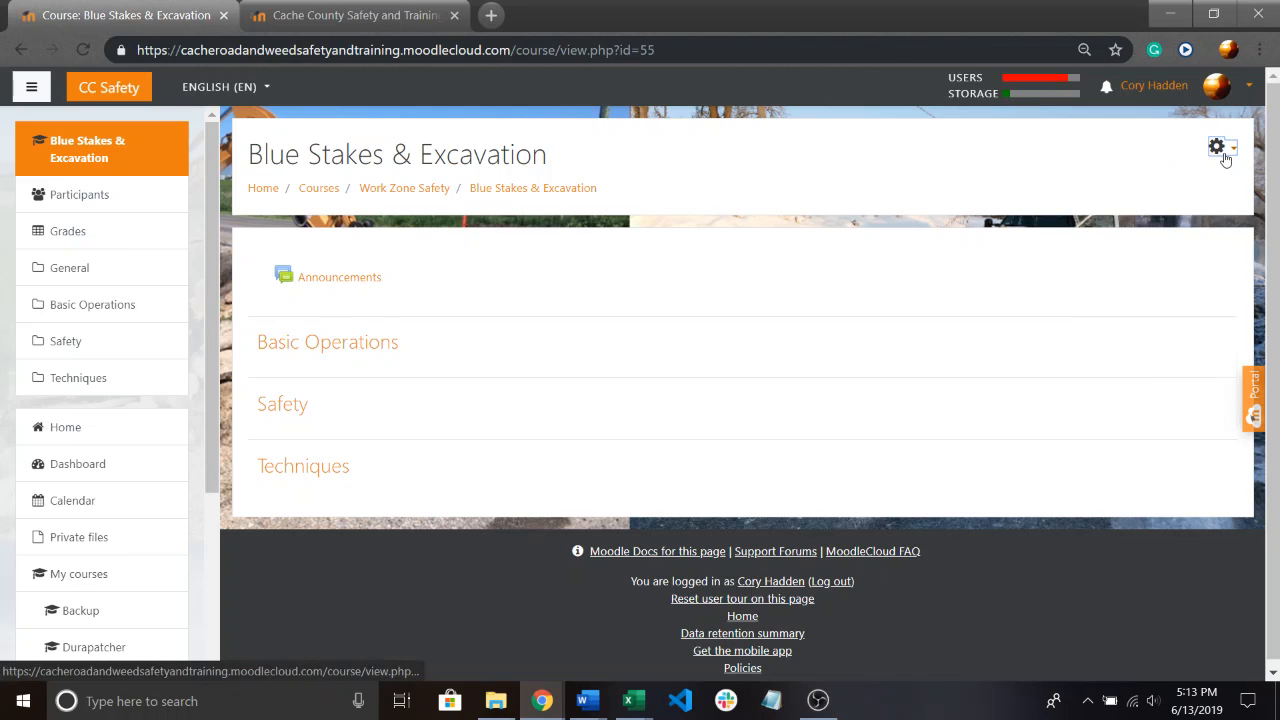
click(1222, 150)
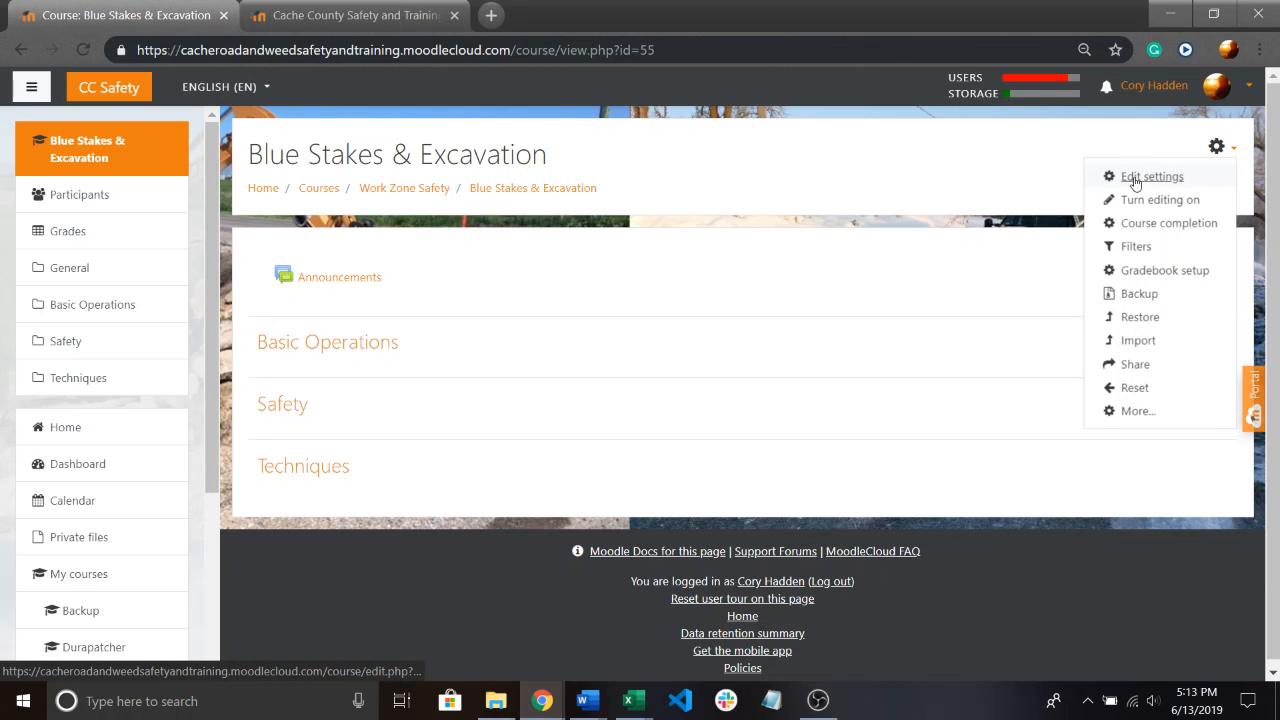
click(1135, 178)
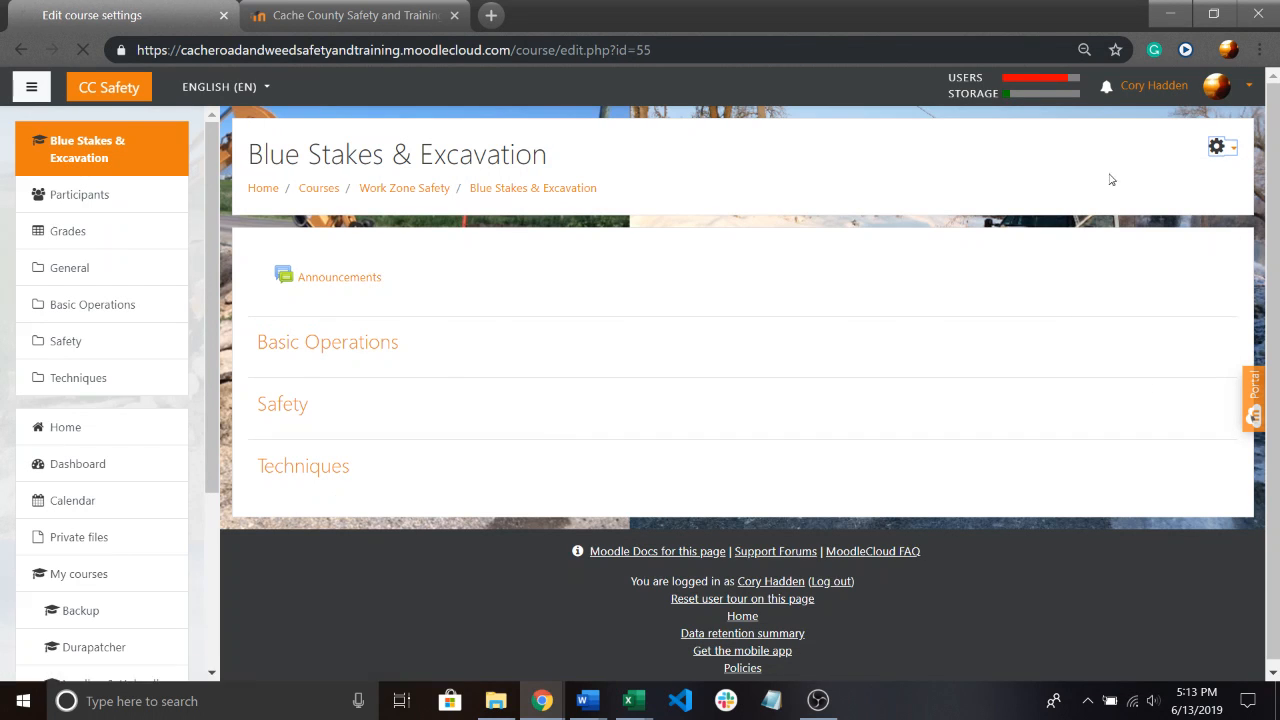
scroll(694, 263, down, 1)
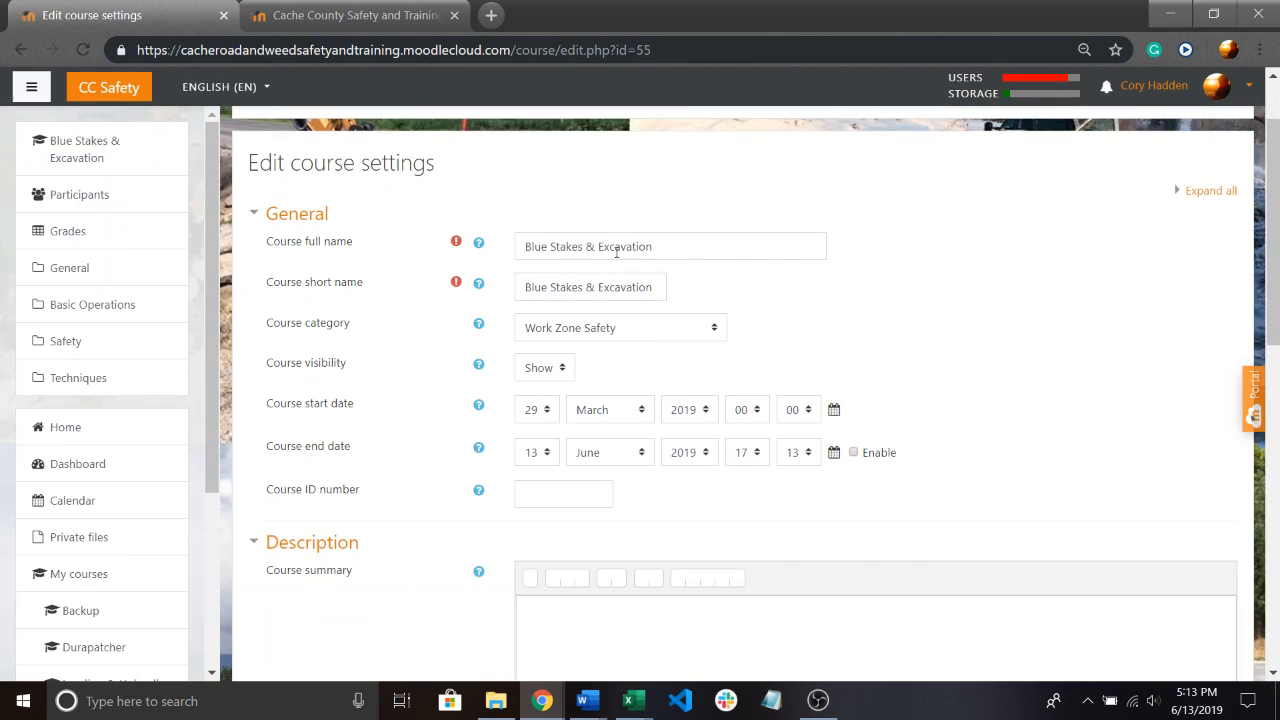
scroll(618, 252, down, 1)
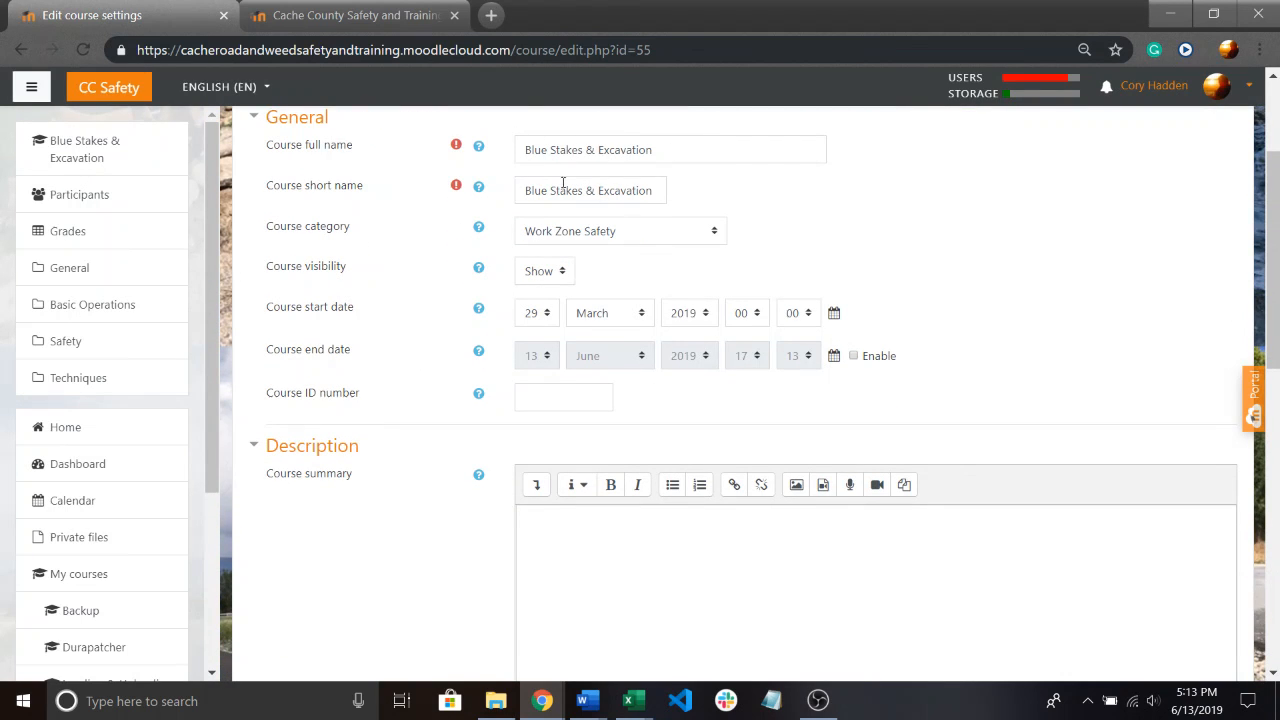
scroll(727, 201, down, 3)
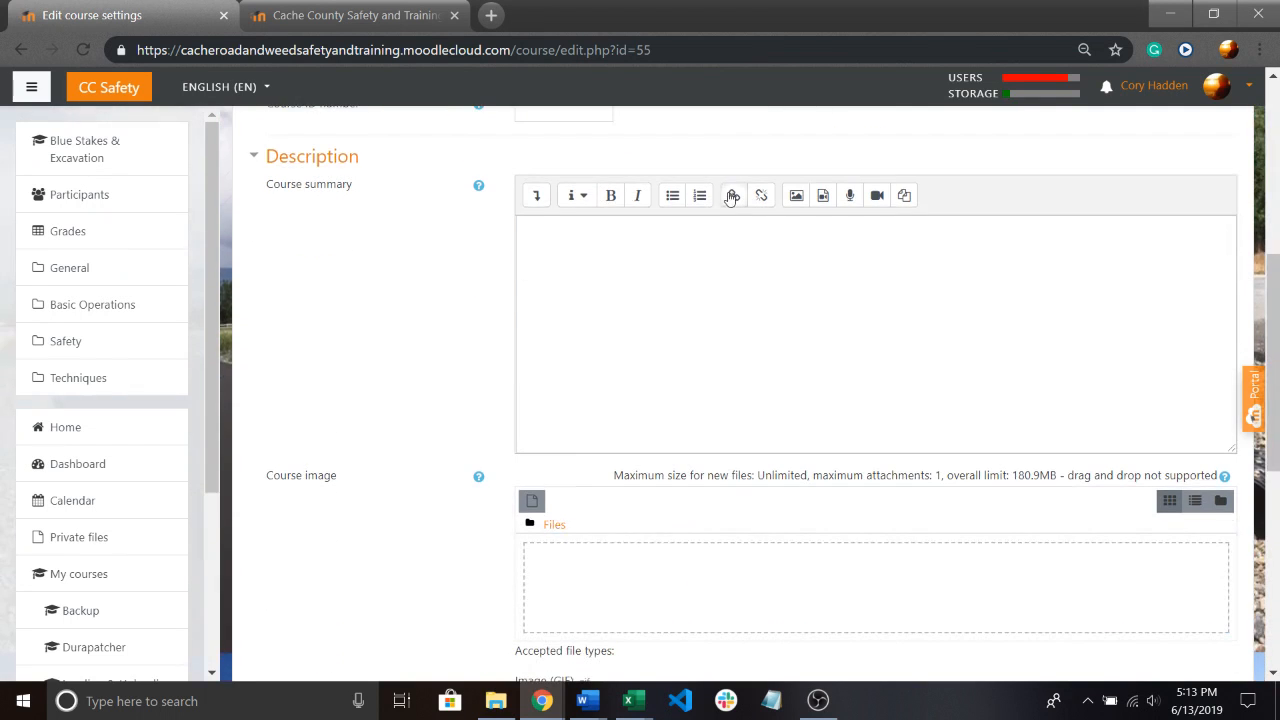
scroll(630, 380, down, 2)
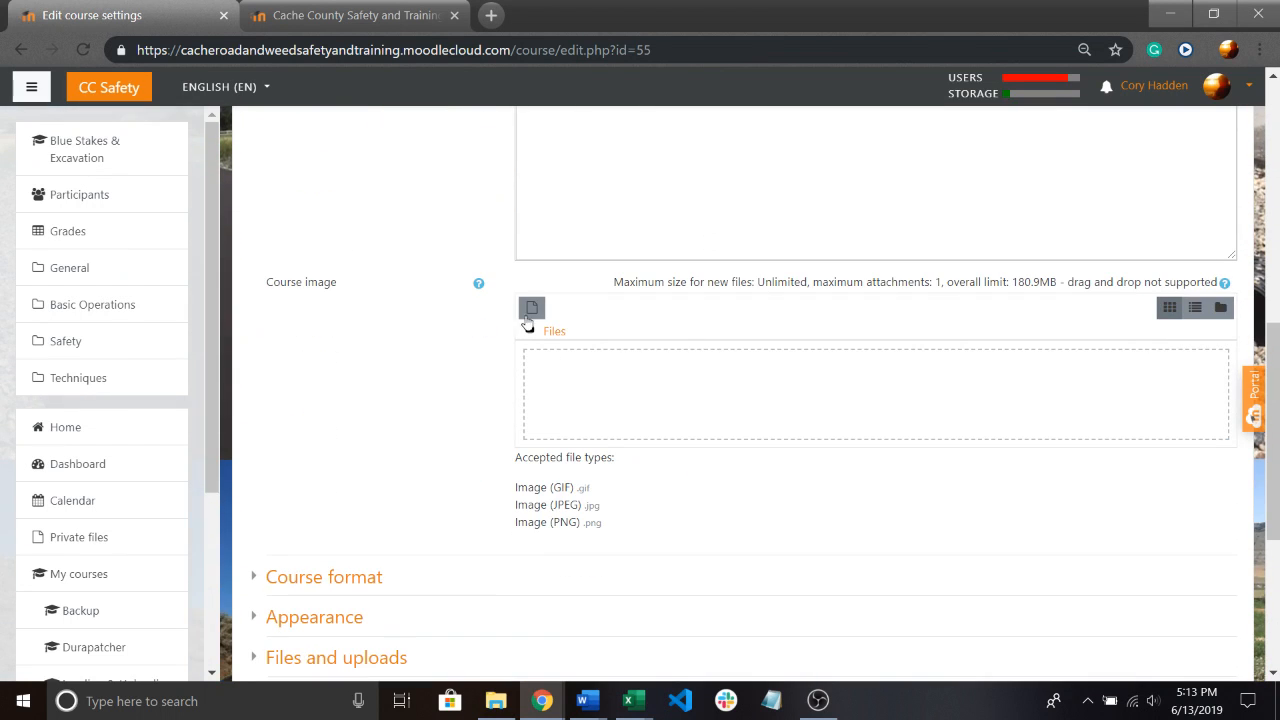
Look at the file picker for the course image and close it without choosing a file.
click(528, 318)
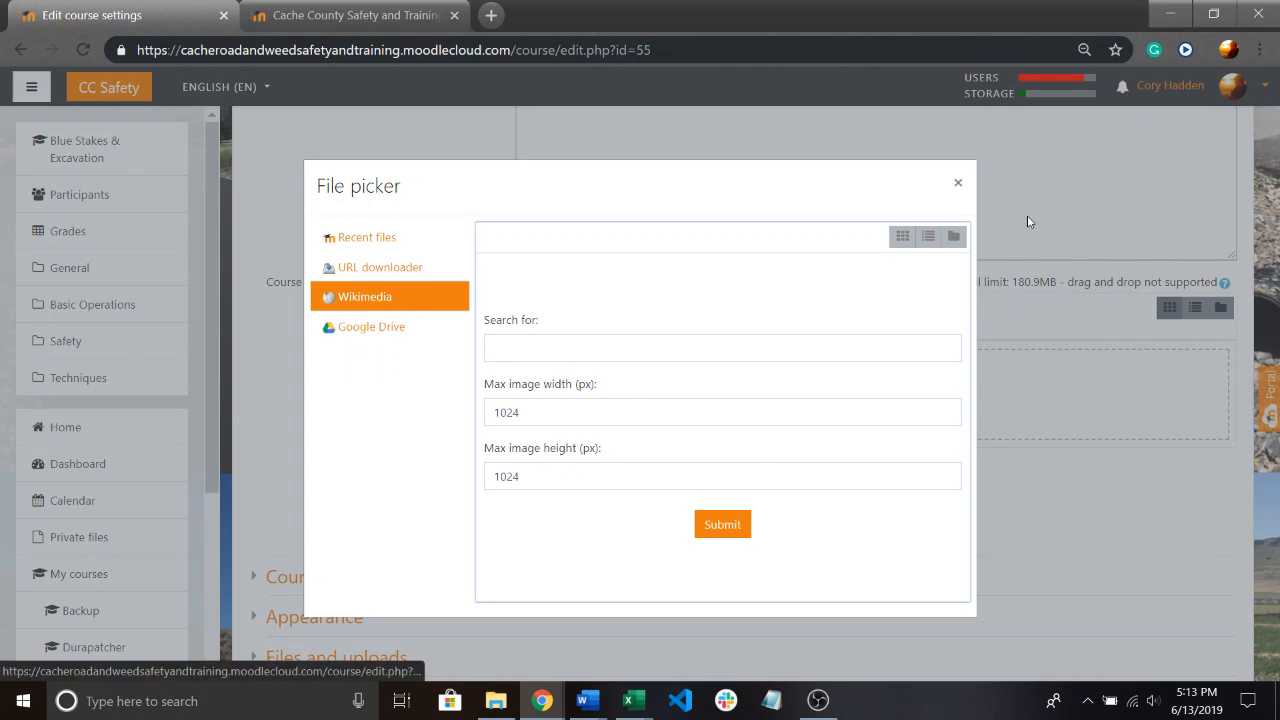
click(957, 183)
scroll(920, 200, up, 2)
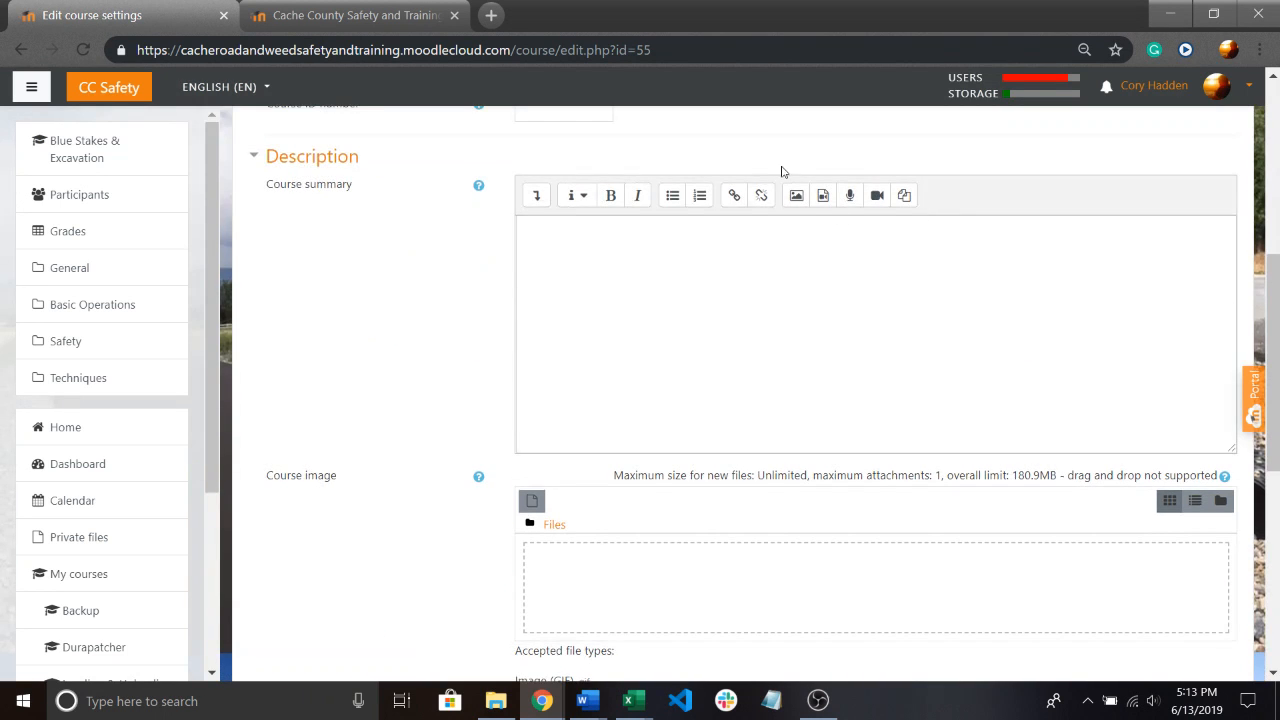
scroll(765, 175, up, 2)
scroll(720, 297, down, 1)
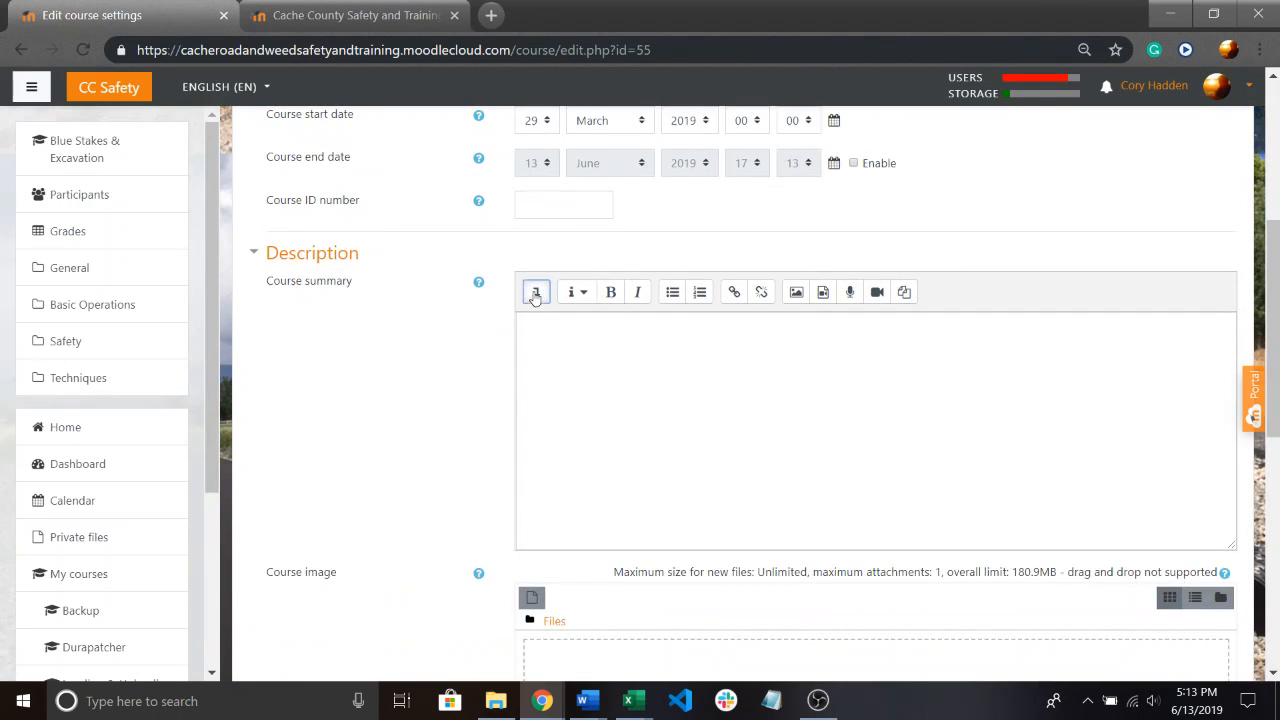
Expand the course summary's formatting tools, switch to its HTML source and back, and clear the summary text.
click(535, 293)
click(1042, 324)
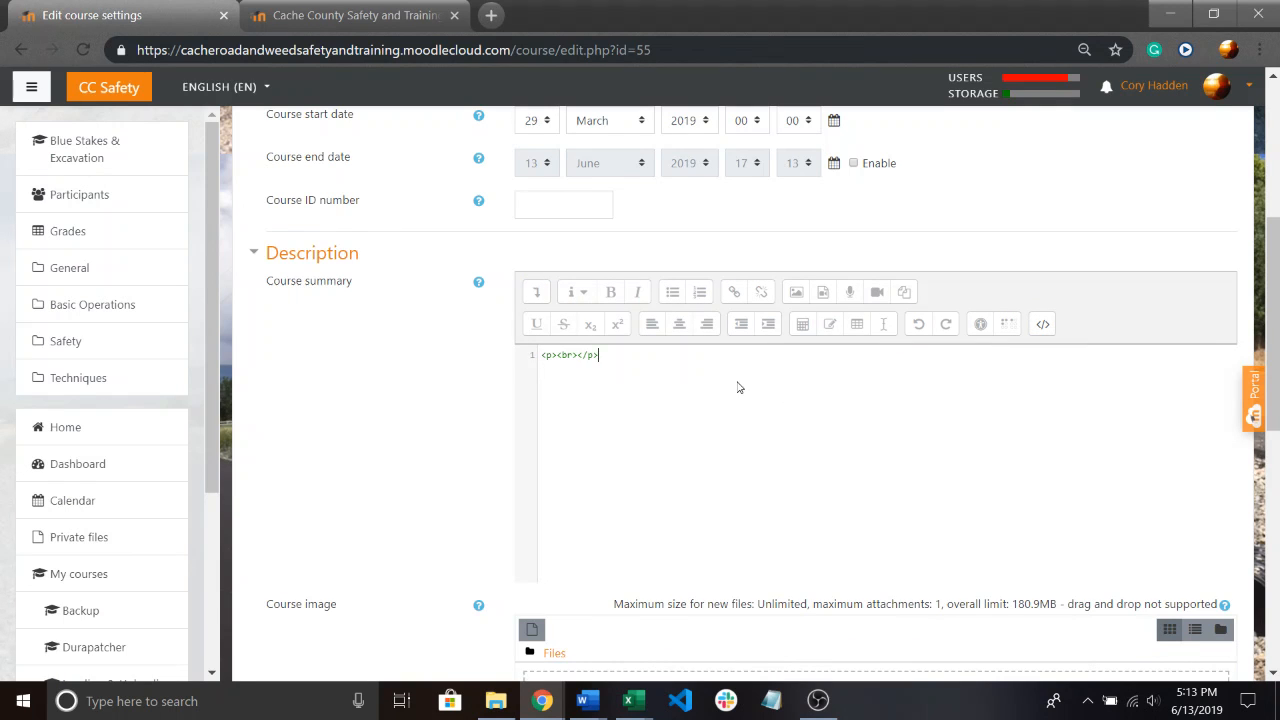
text(style="color: orange")
click(1040, 324)
scroll(710, 327, down, 3)
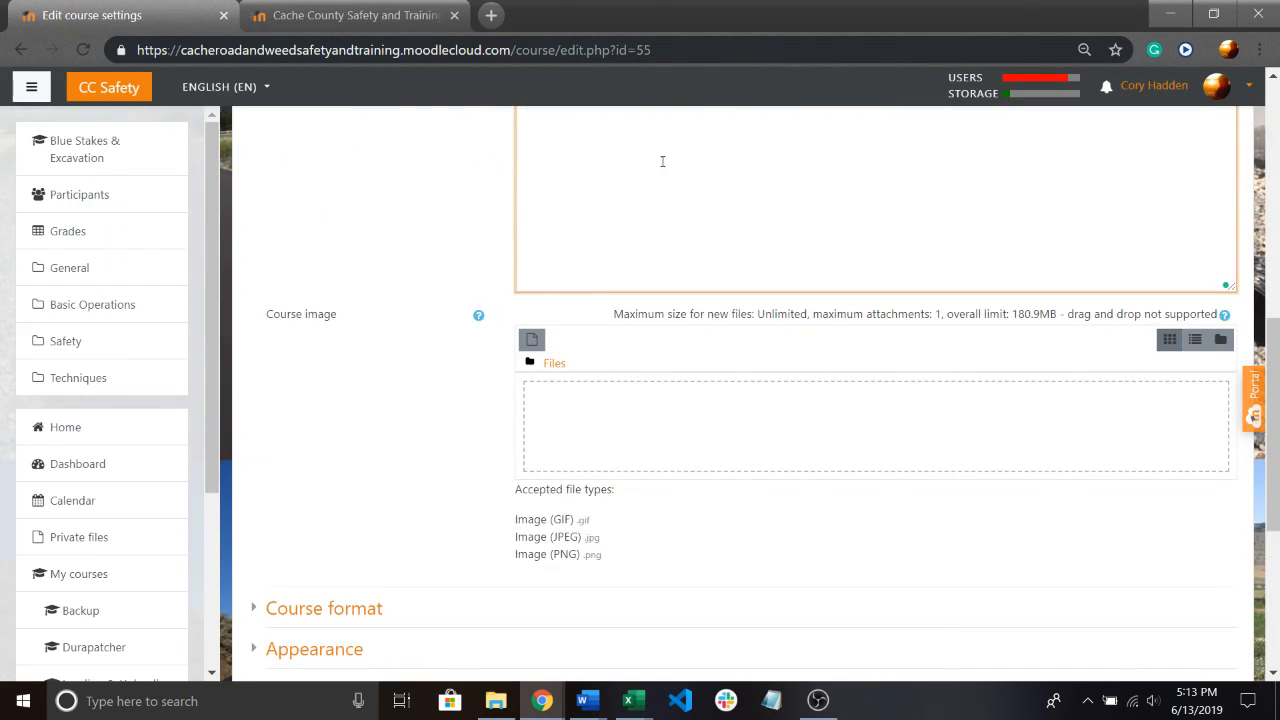
scroll(662, 161, up, 2)
key(ctrl+a)
key(Delete)
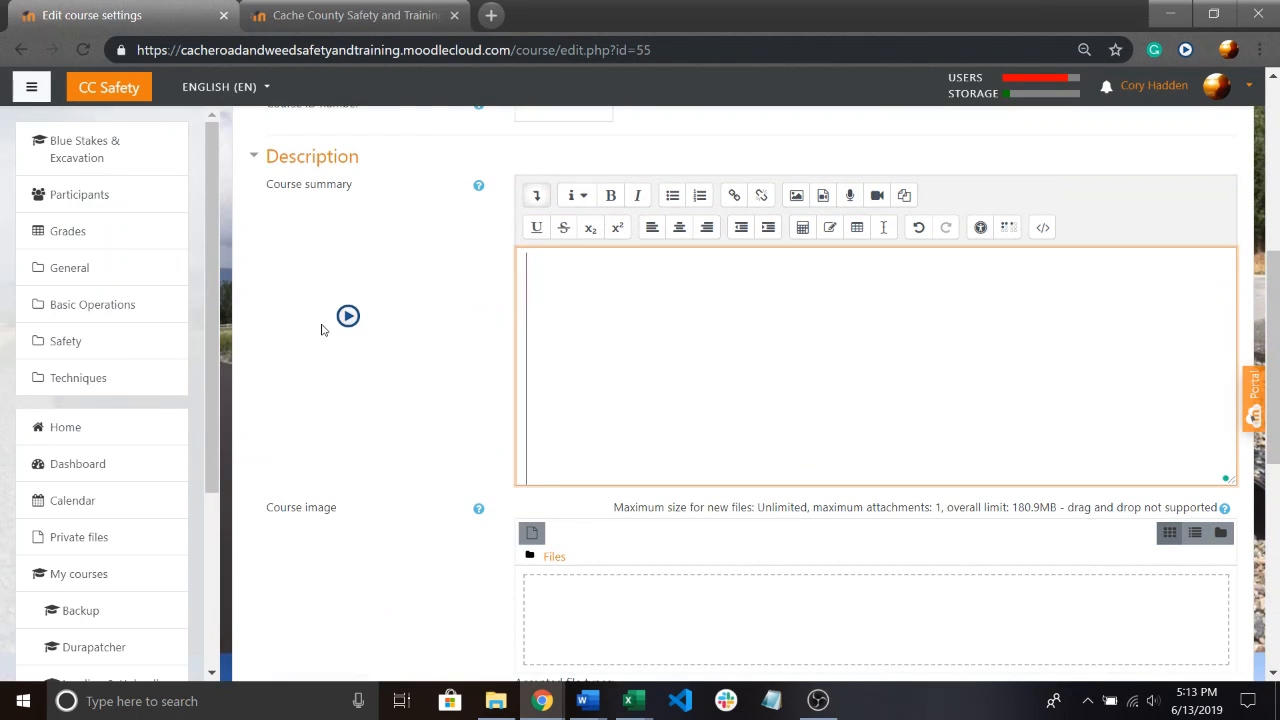
Check the course's completion tracking setting and leave the course settings without saving.
scroll(476, 421, down, 3)
scroll(460, 417, down, 4)
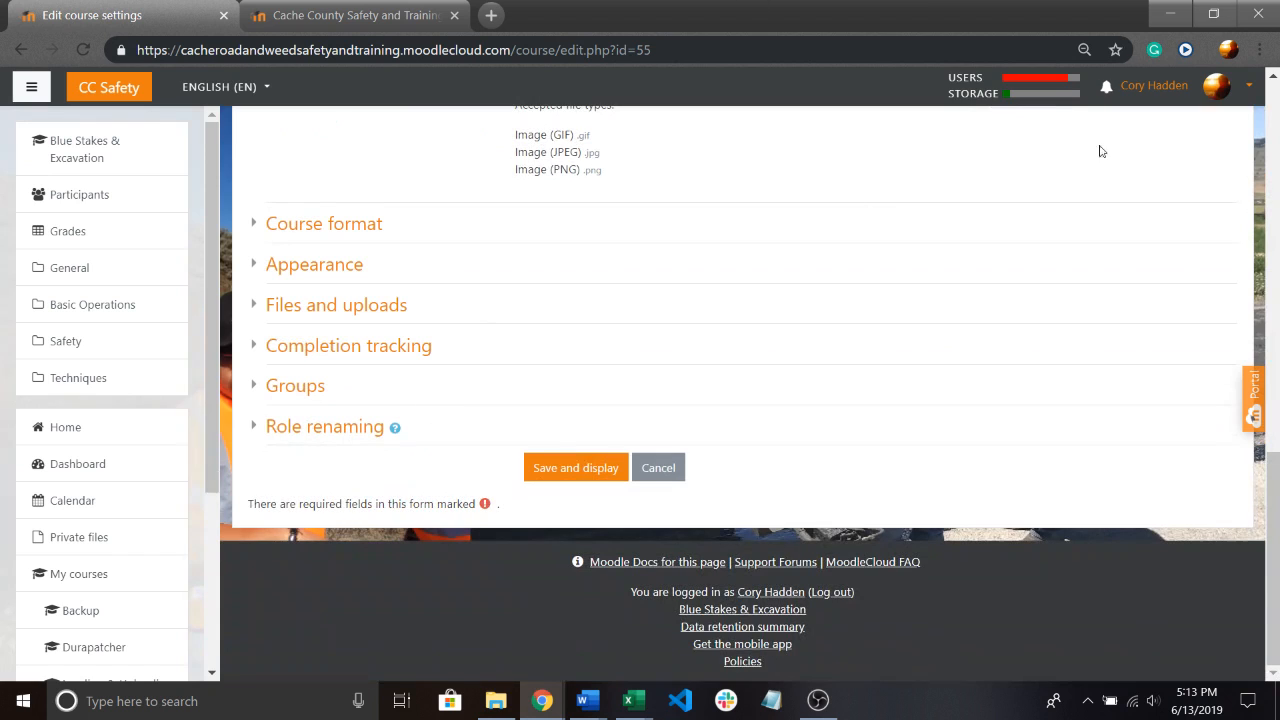
click(260, 347)
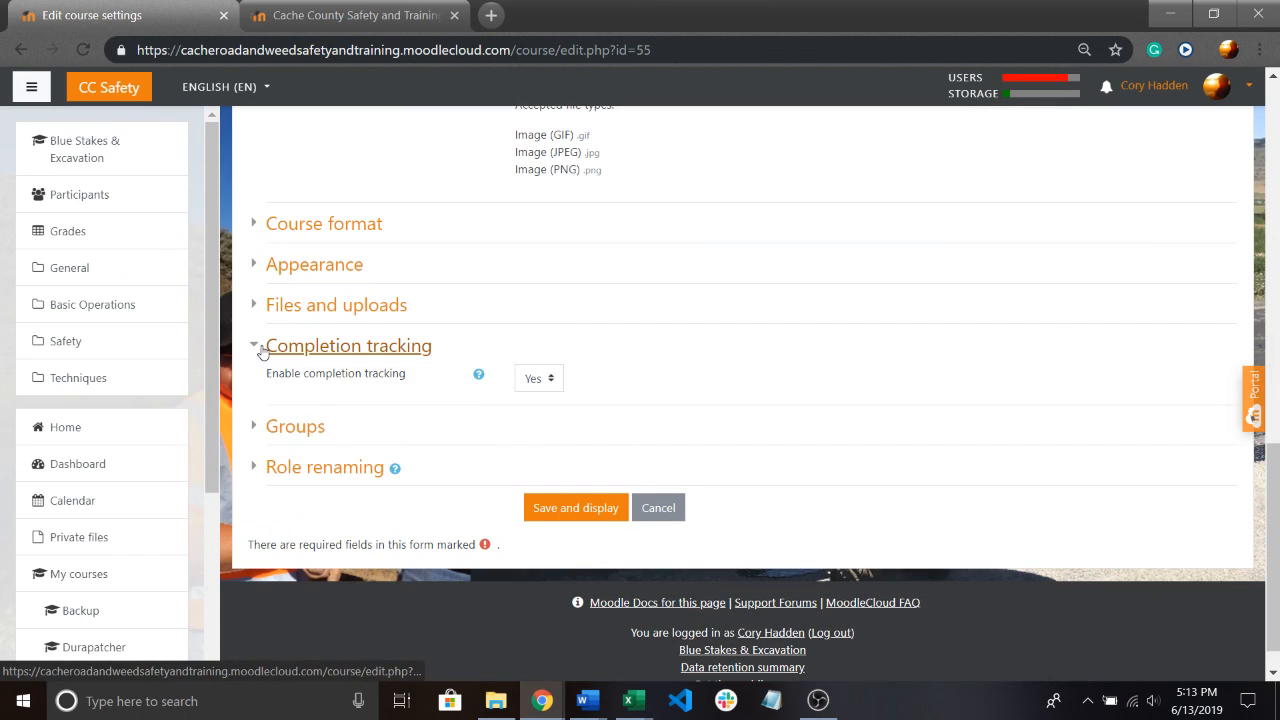
click(658, 510)
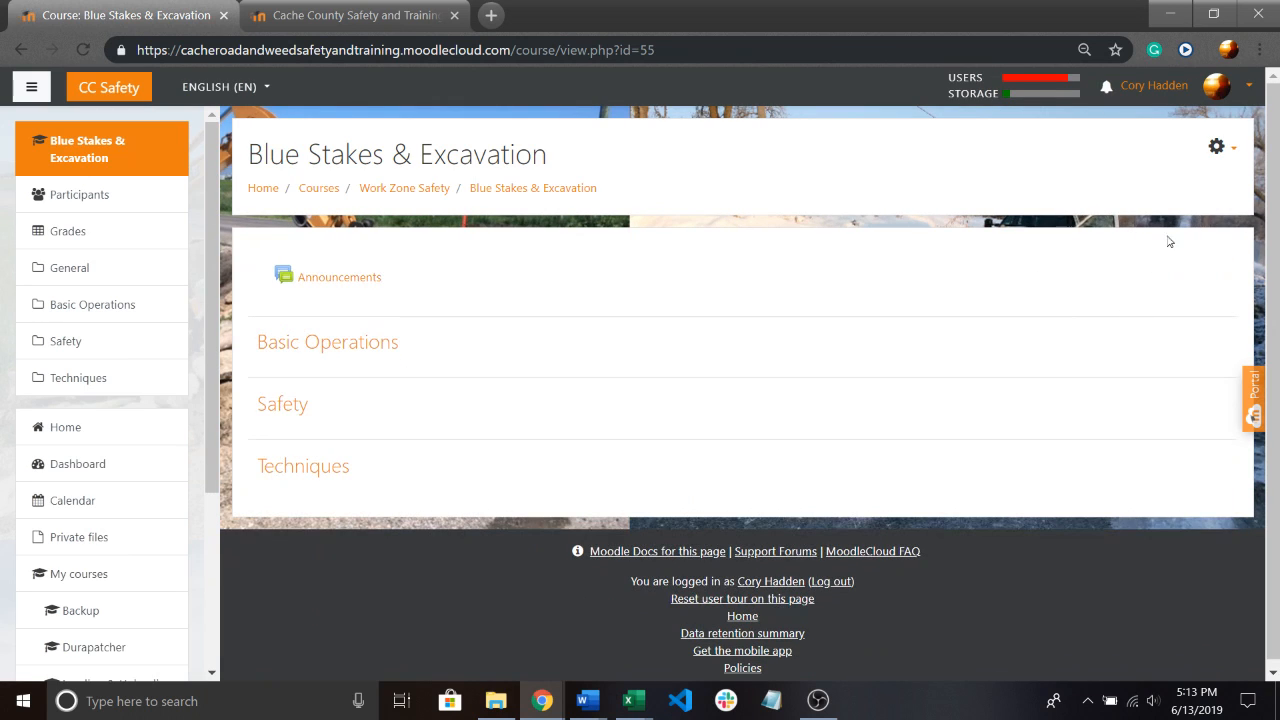
Check the participants list and the enrolment methods of the existing Blue Stakes & Excavation course.
click(1216, 147)
click(1040, 186)
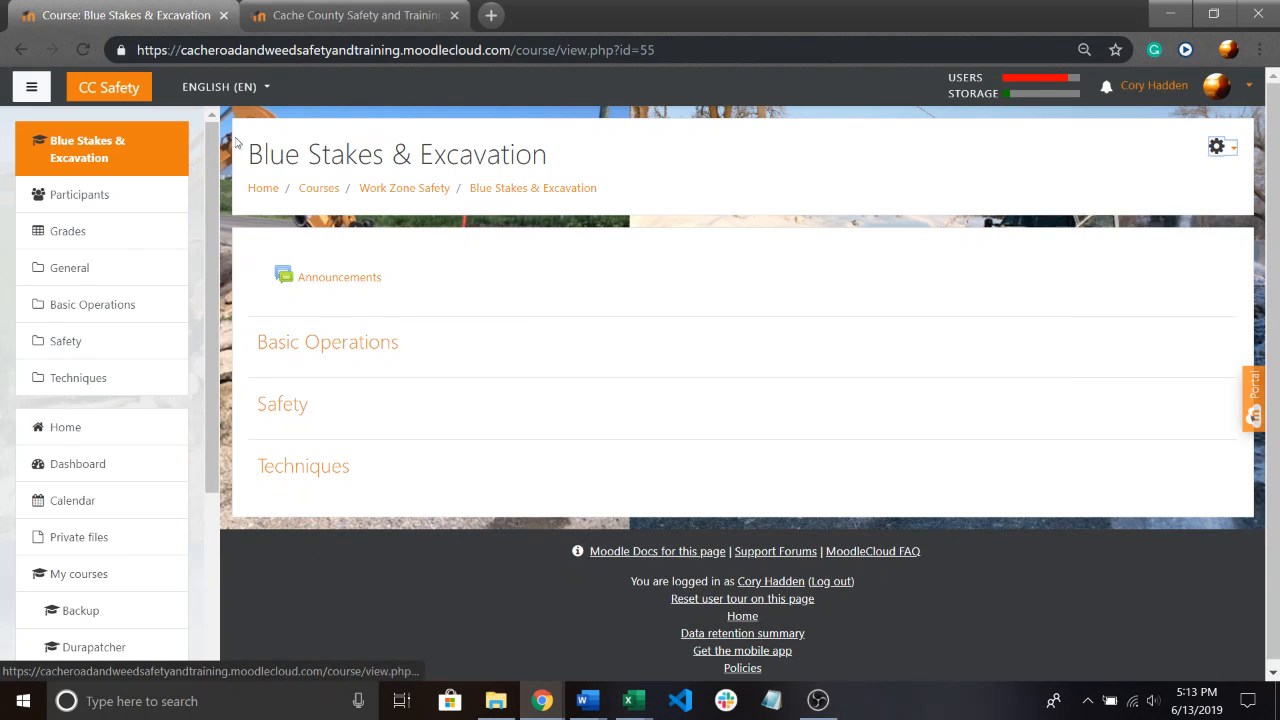
click(133, 195)
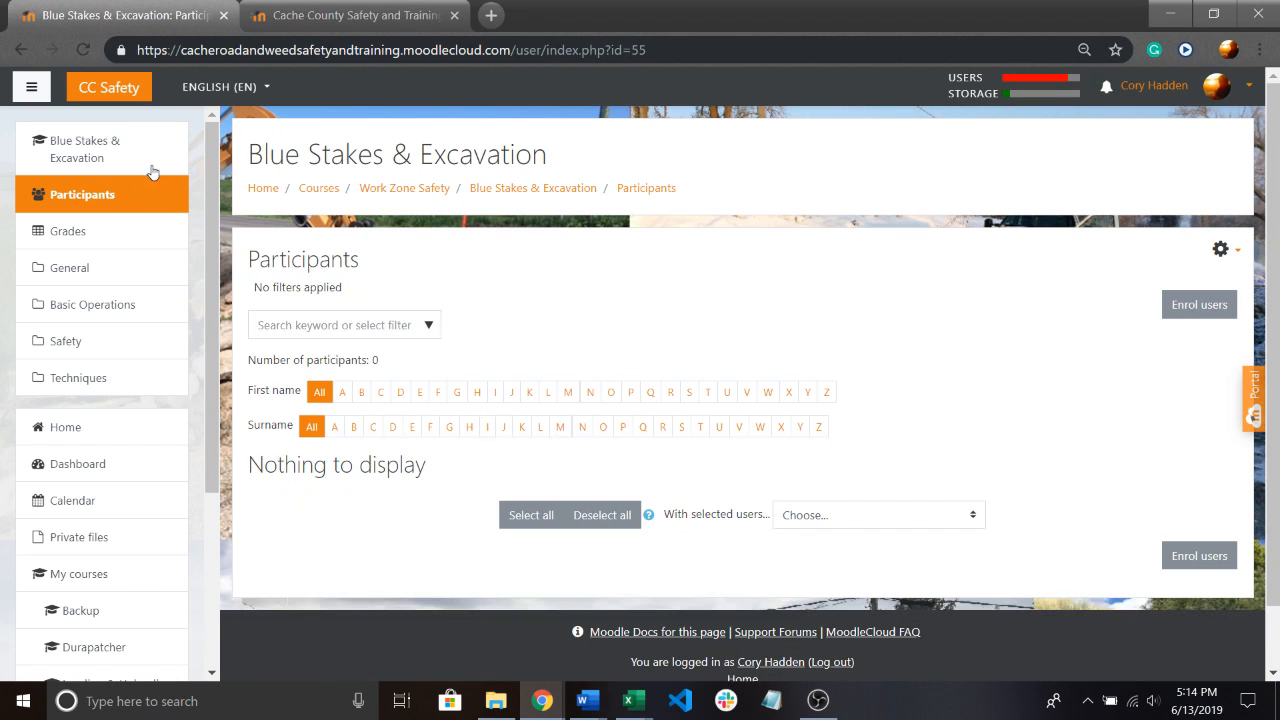
click(1228, 255)
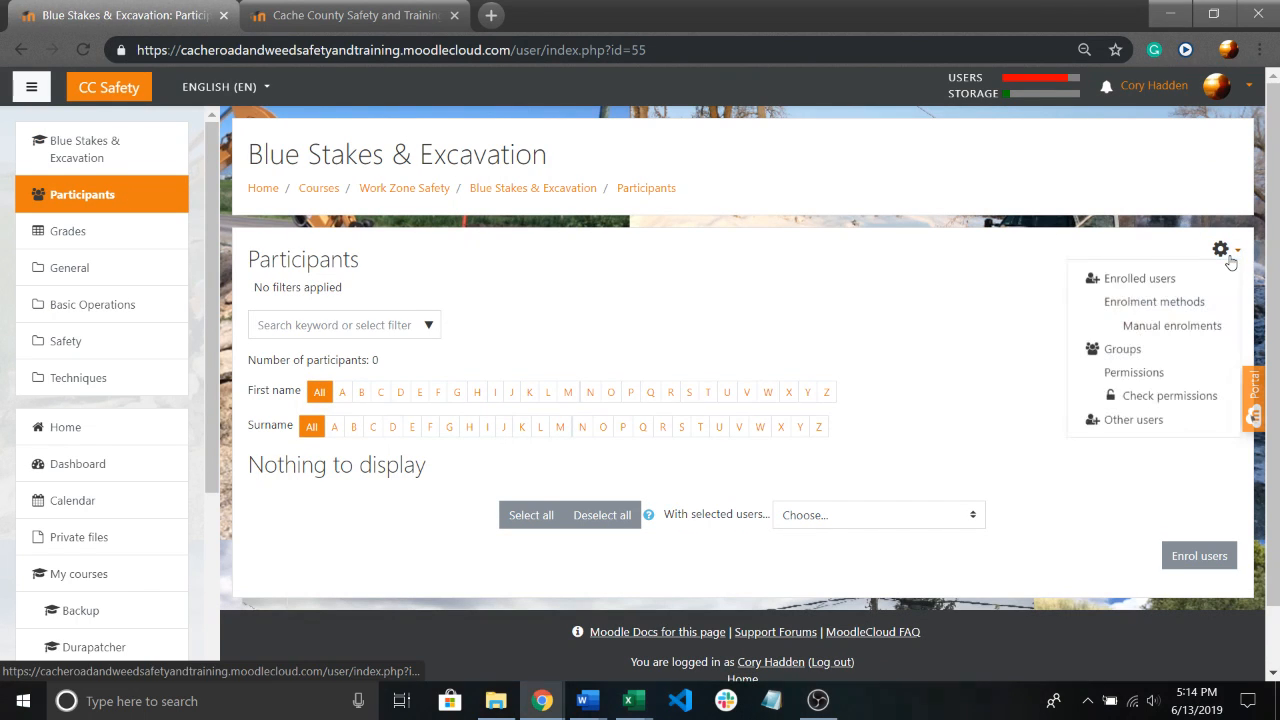
click(1152, 305)
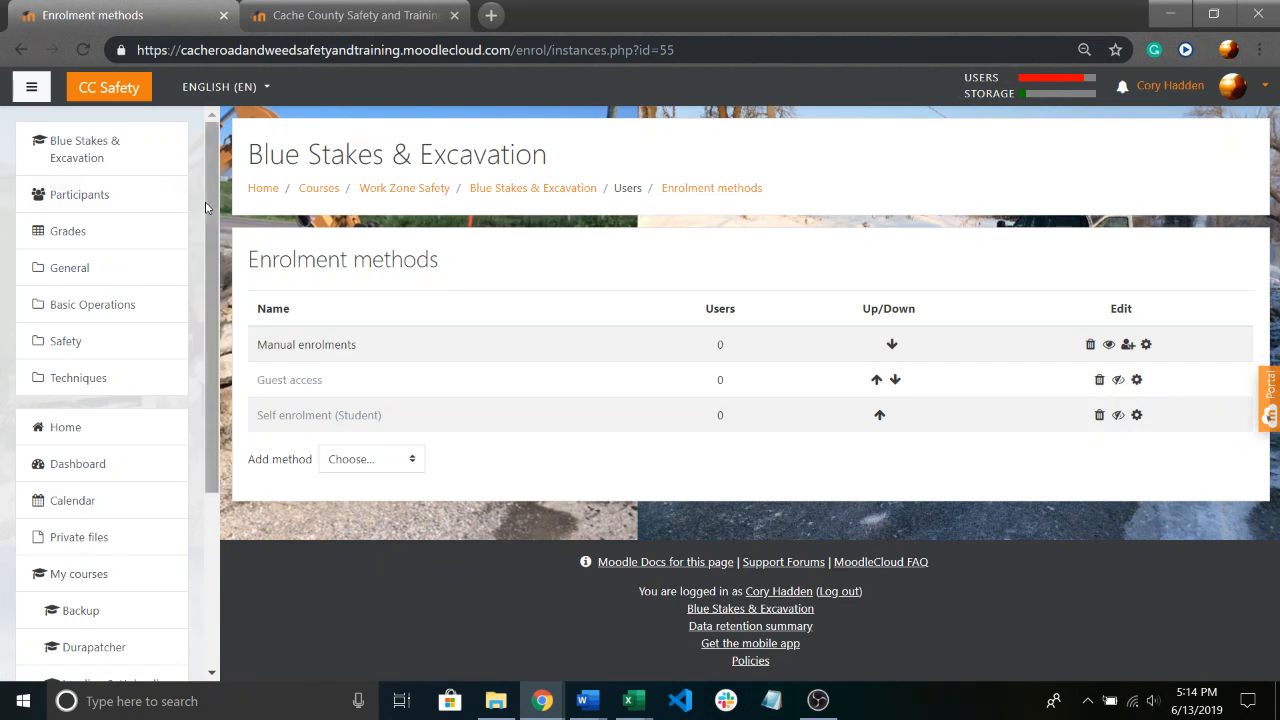
Return to the site's home page and look through the My courses list in the course catalog.
scroll(95, 355, down, 2)
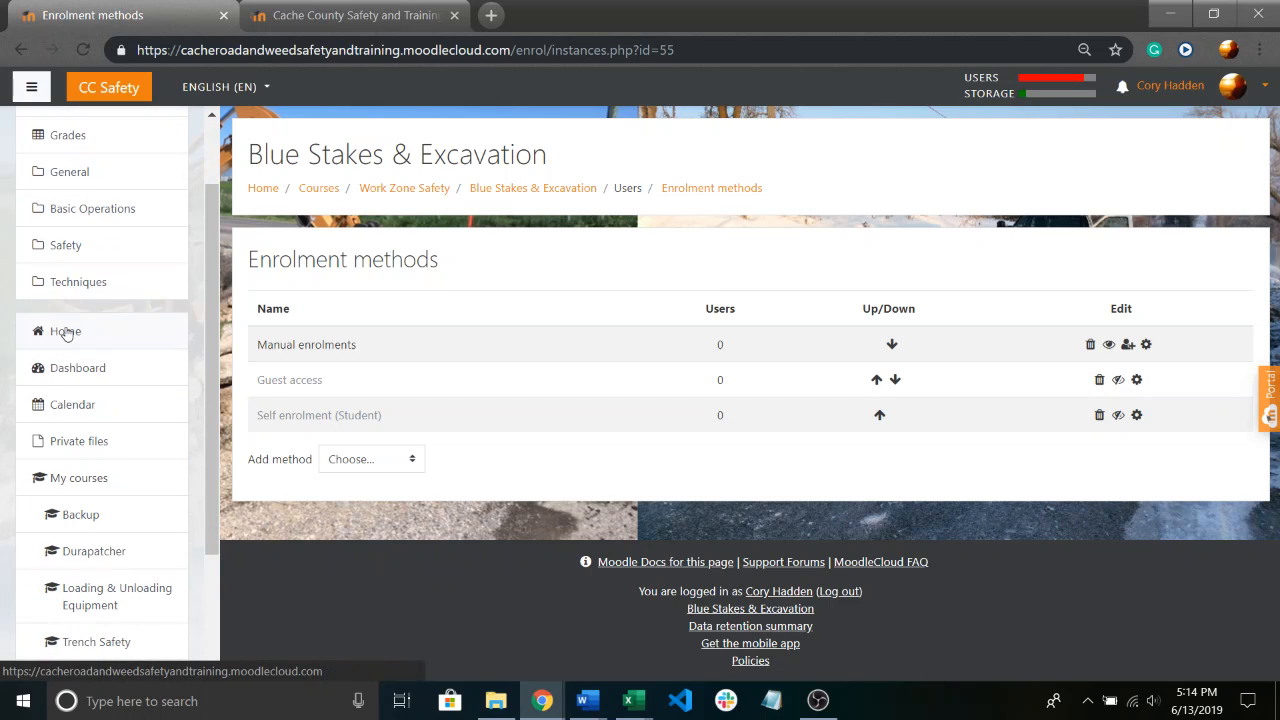
click(67, 334)
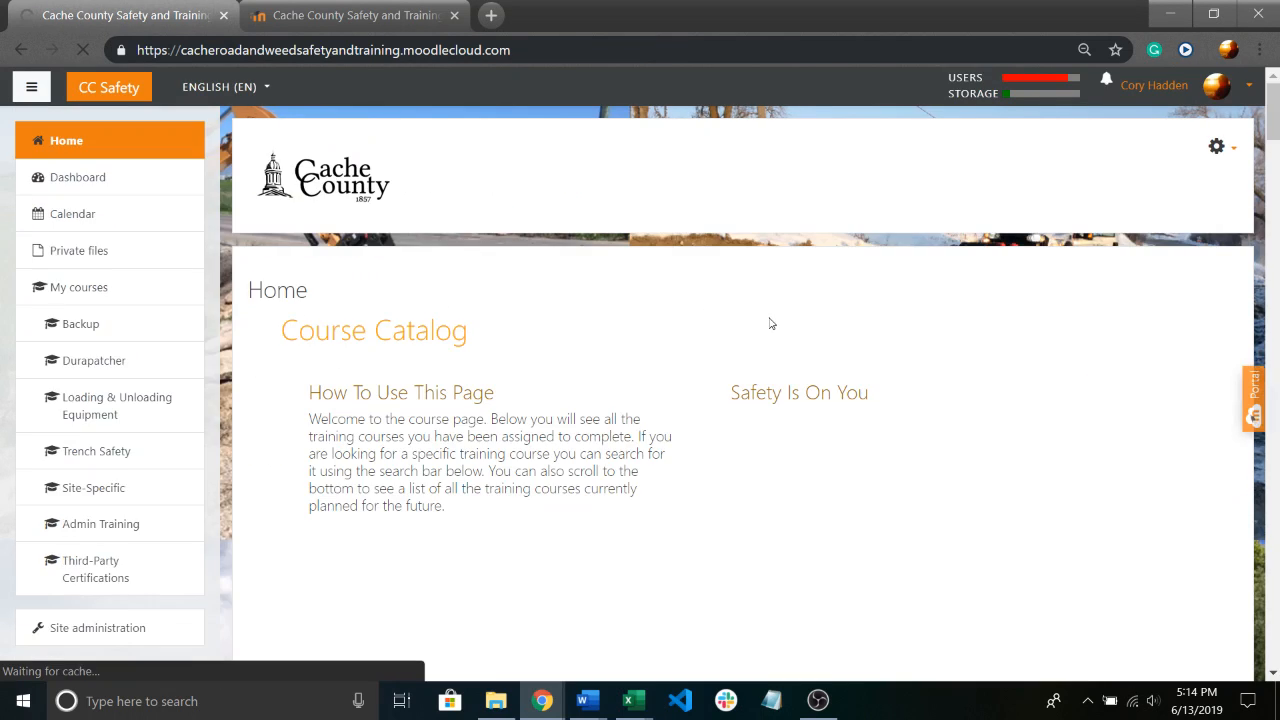
scroll(723, 314, down, 15)
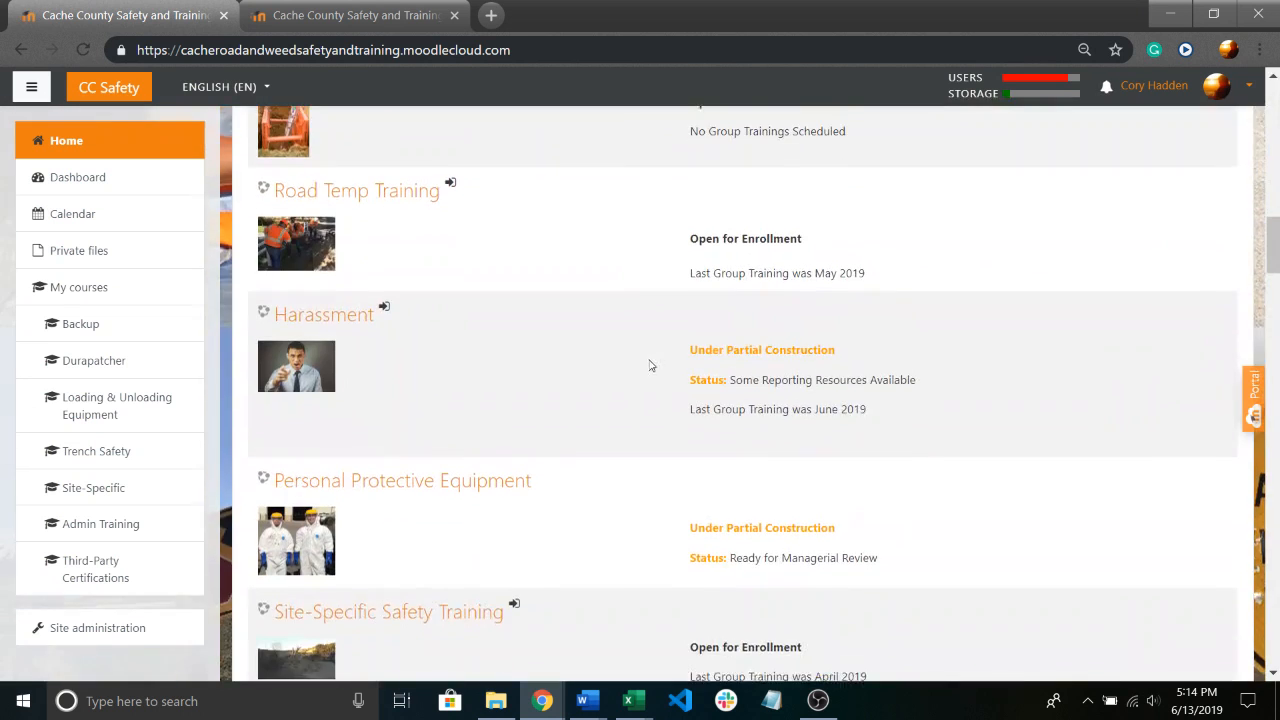
scroll(640, 364, down, 2)
scroll(609, 343, up, 6)
scroll(447, 316, up, 5)
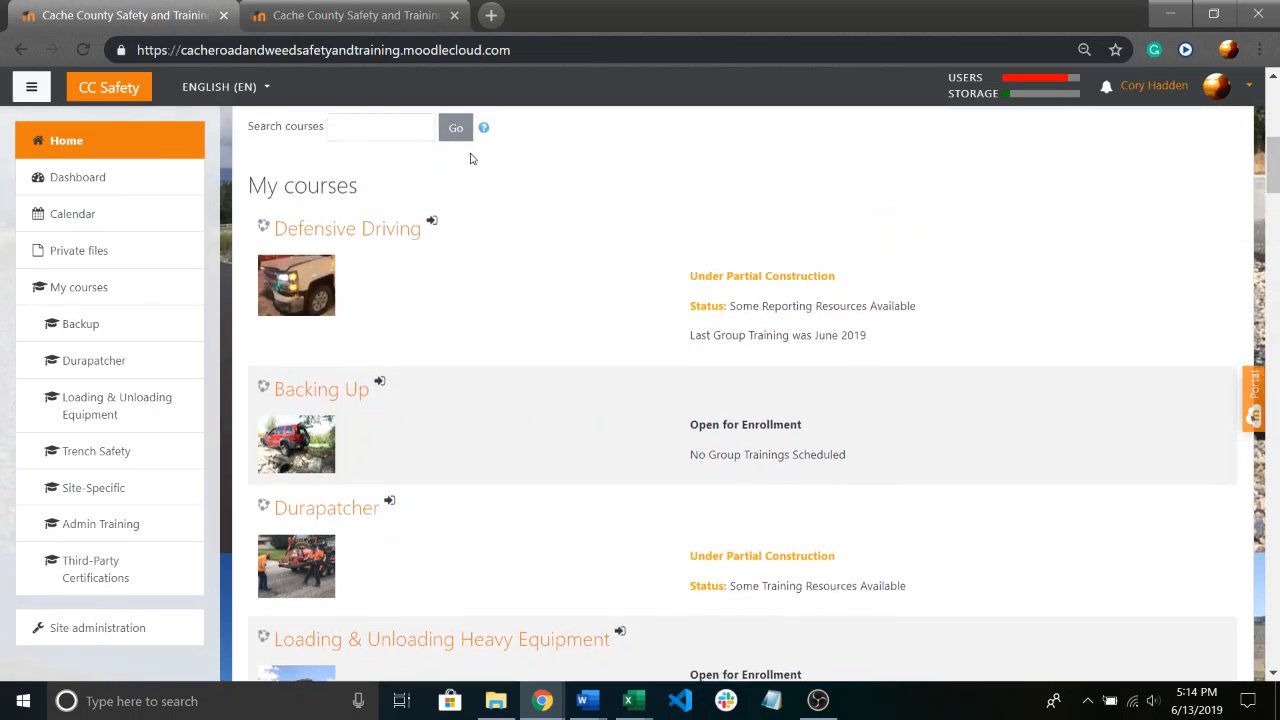
scroll(430, 166, up, 2)
Open the new Blue Stakes & Excavation course, short name Blue Stake, and turn editing on for it.
scroll(491, 191, down, 5)
scroll(437, 251, down, 2)
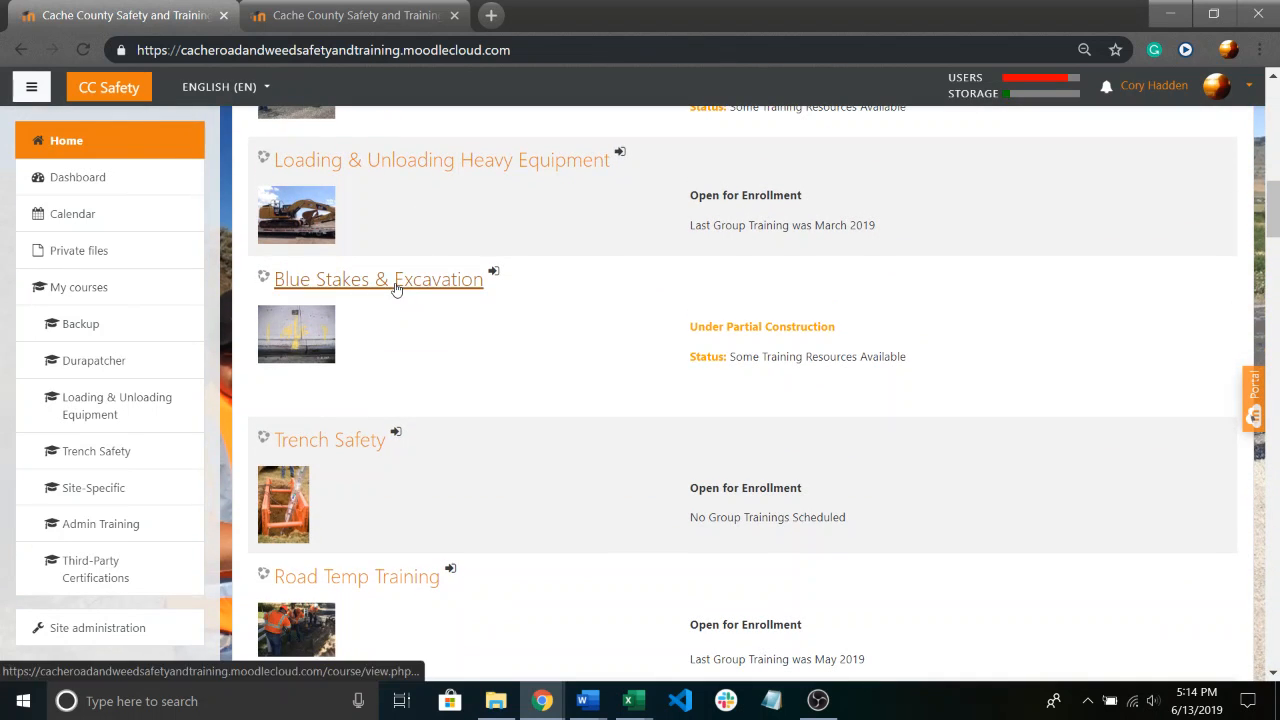
click(396, 288)
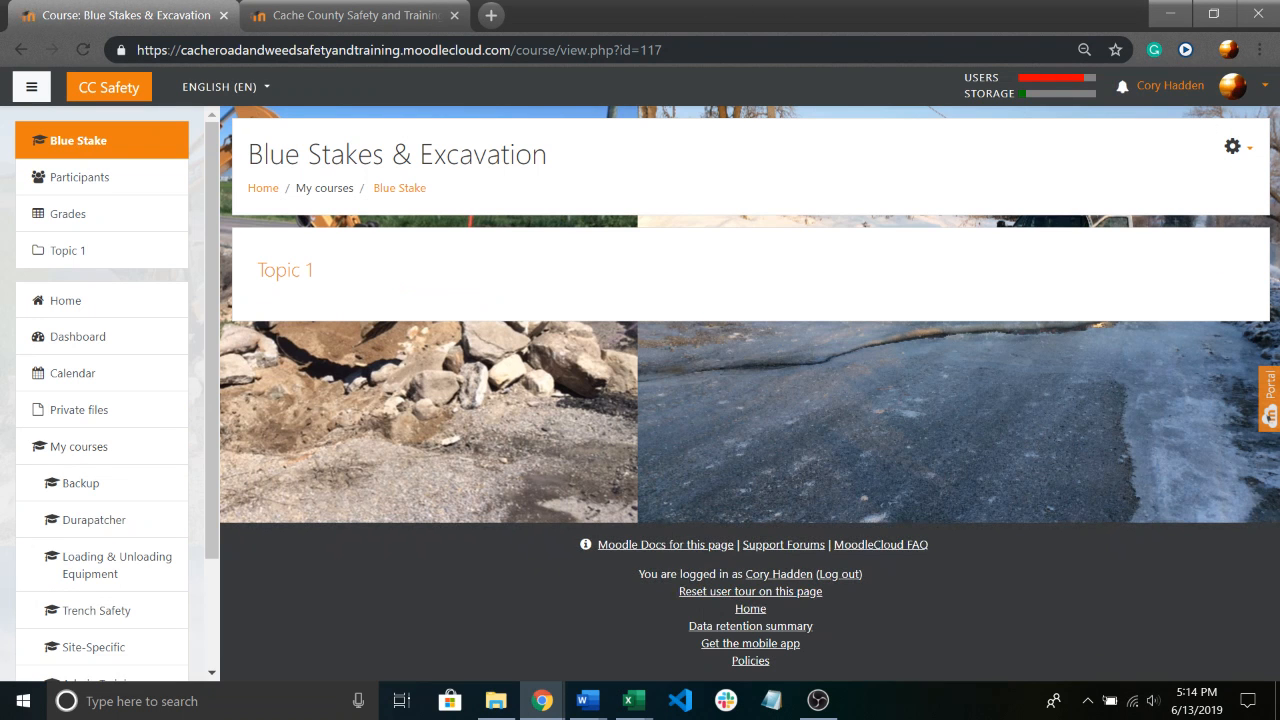
click(1232, 146)
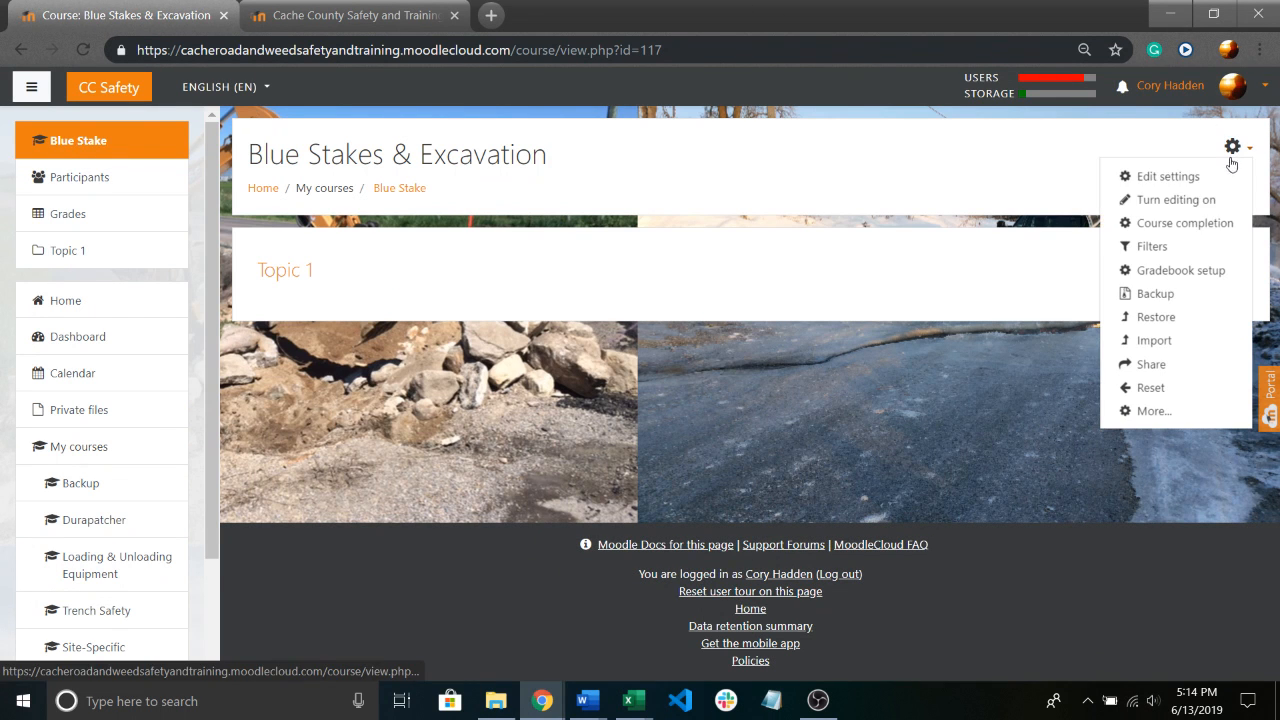
click(1188, 204)
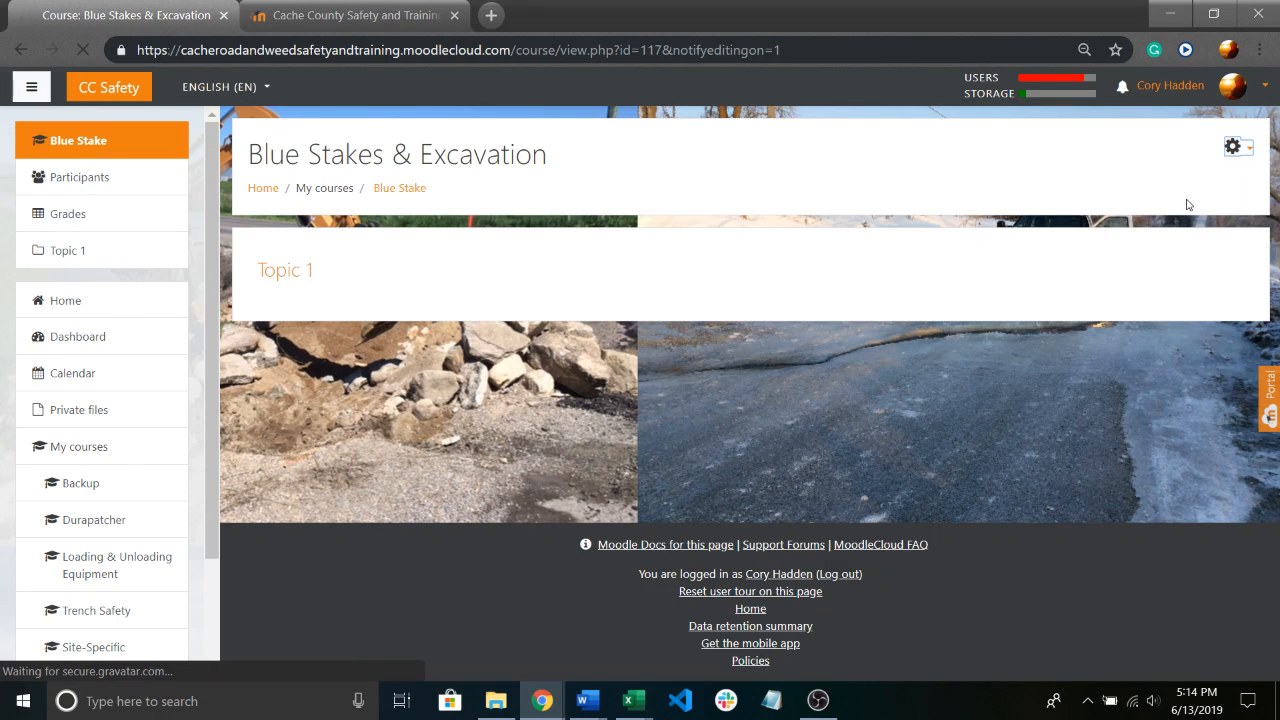